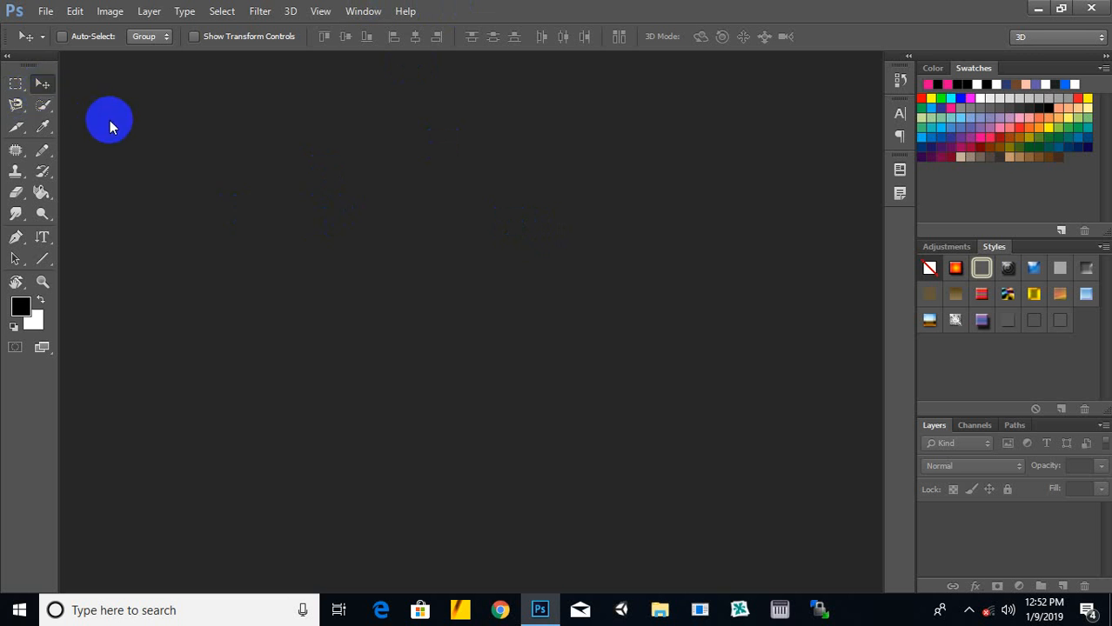
Step: Create a new 1280 x 1024 pixel document from the Web preset and convert its background into a regular layer
click(45, 11)
click(54, 29)
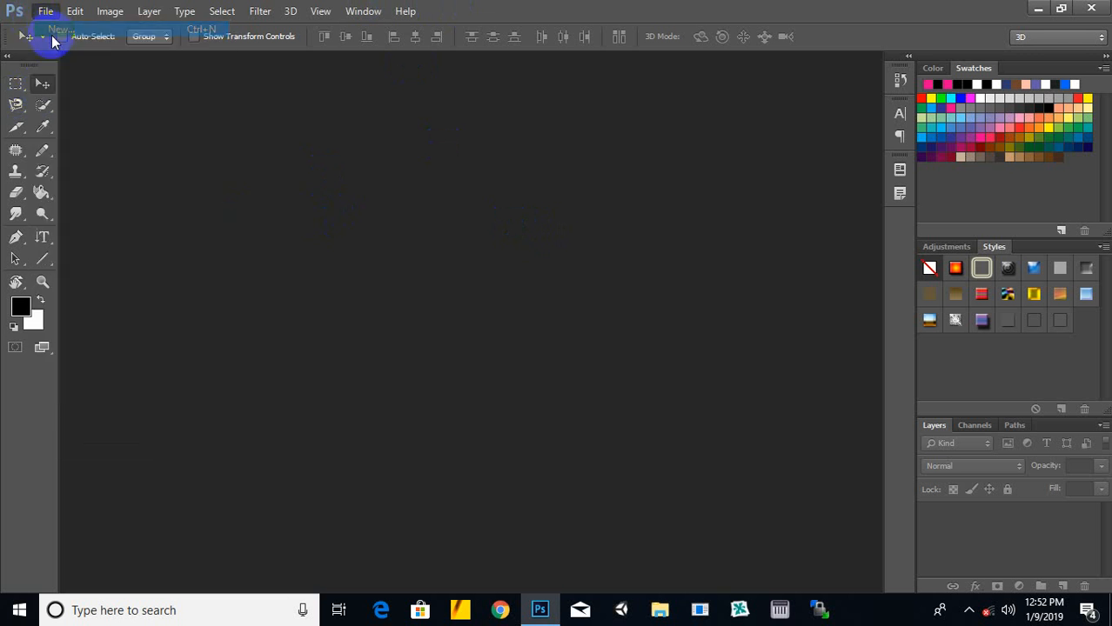
click(641, 176)
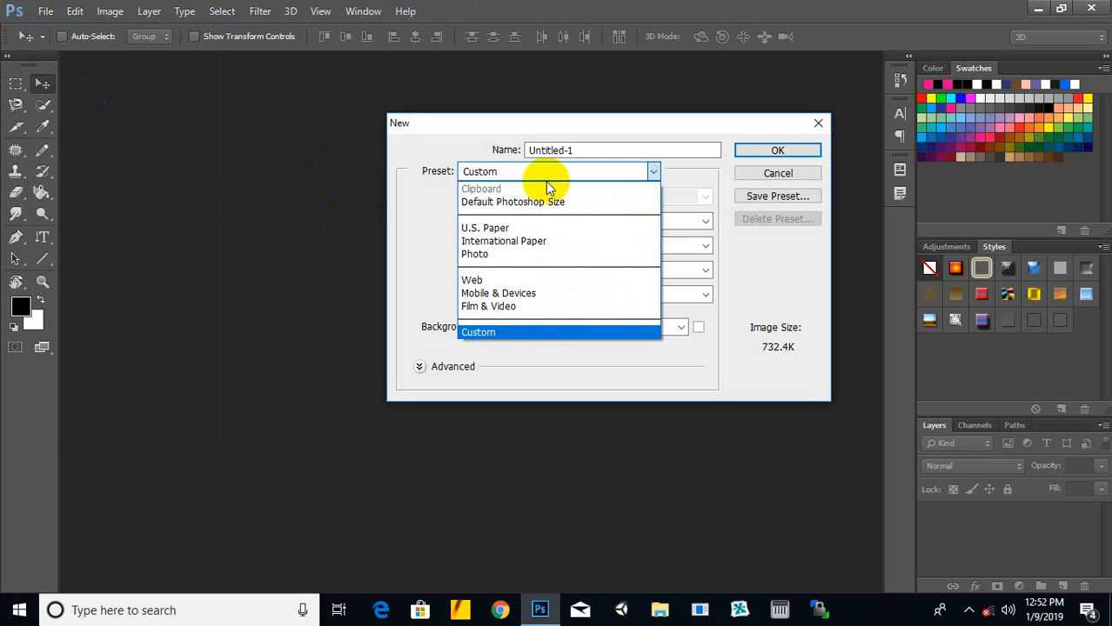
click(490, 283)
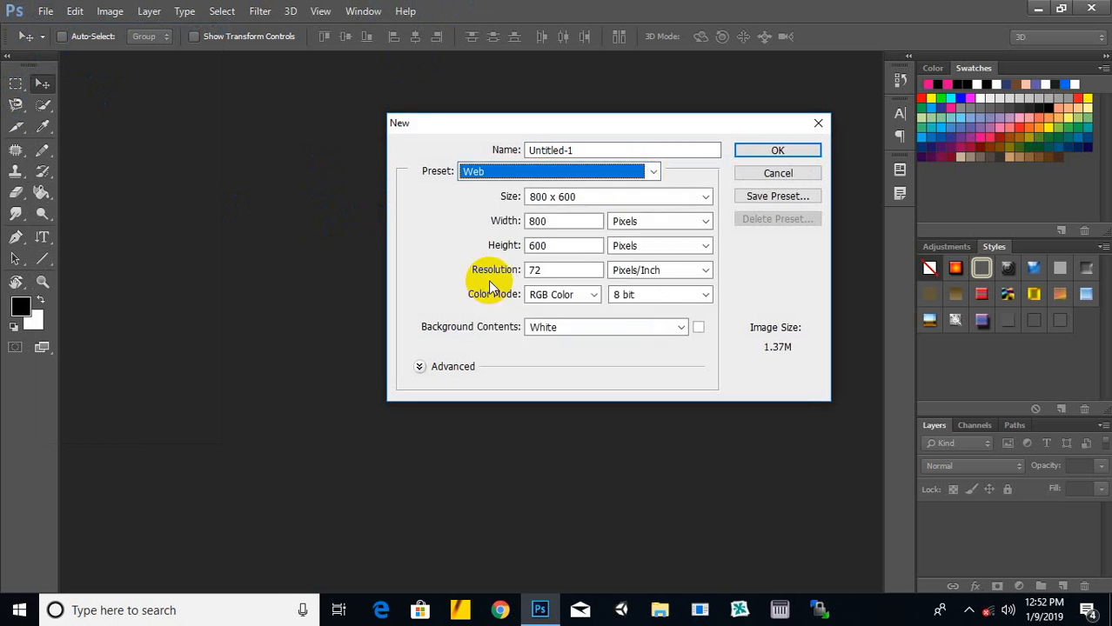
click(579, 201)
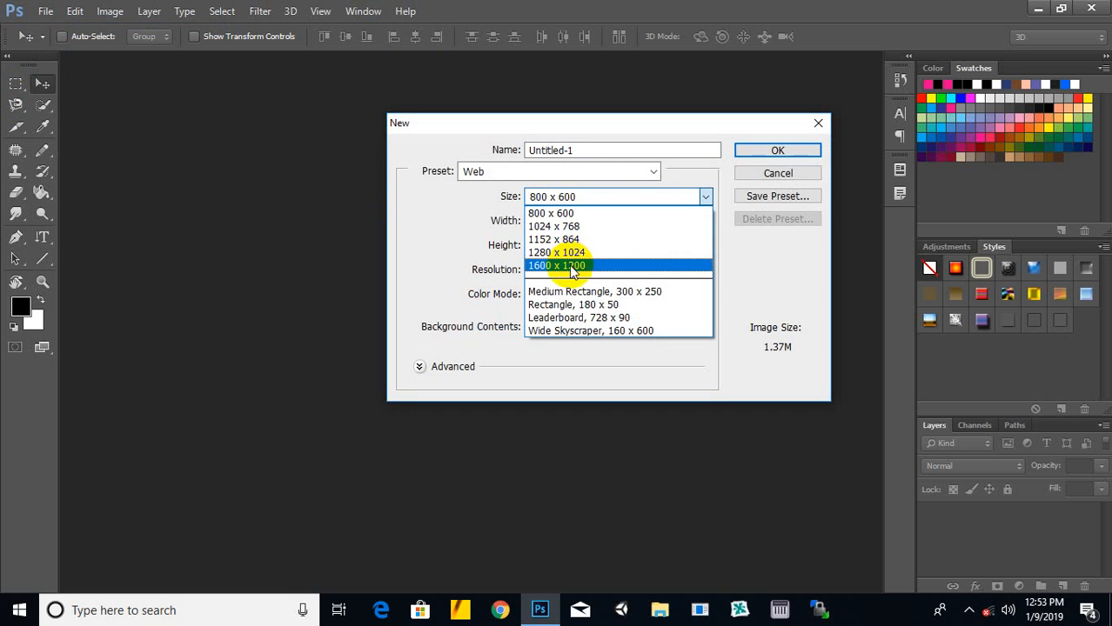
click(665, 129)
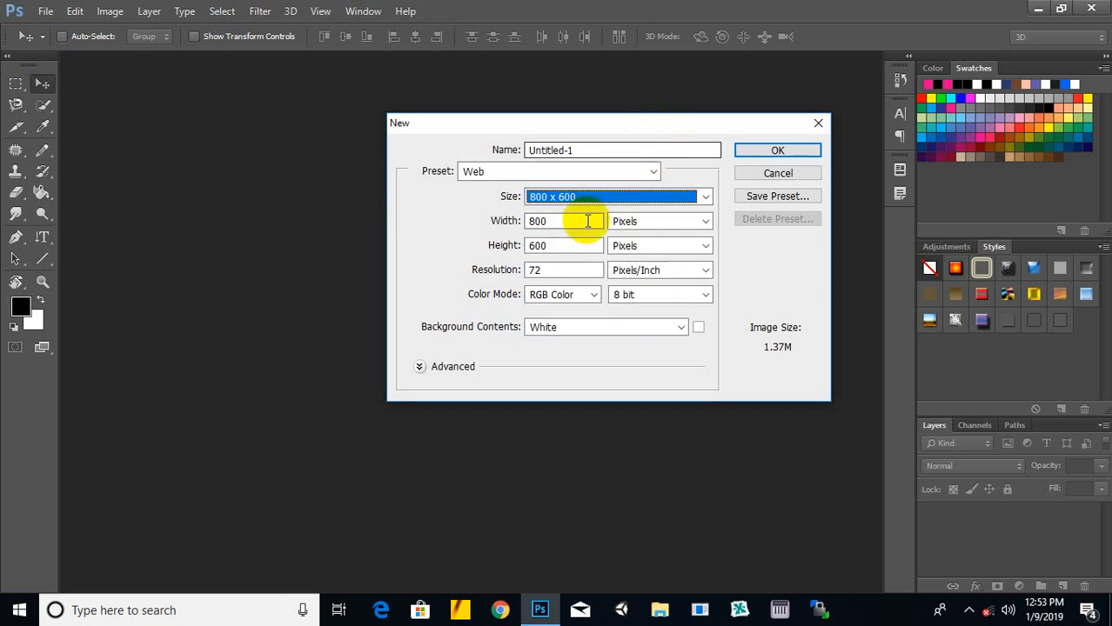
click(596, 199)
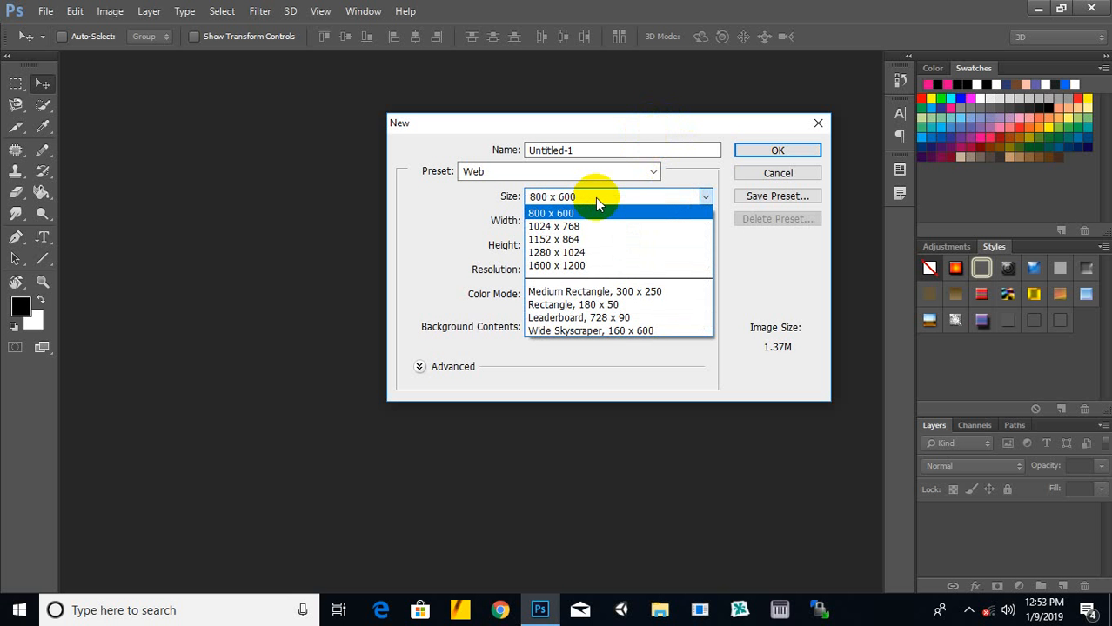
click(575, 254)
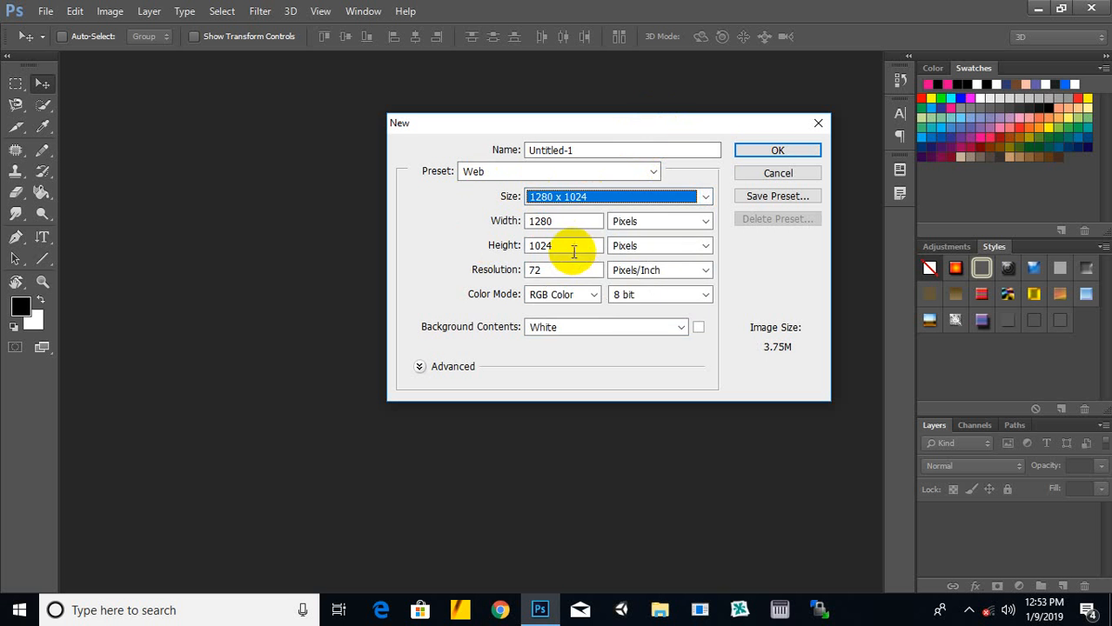
click(614, 201)
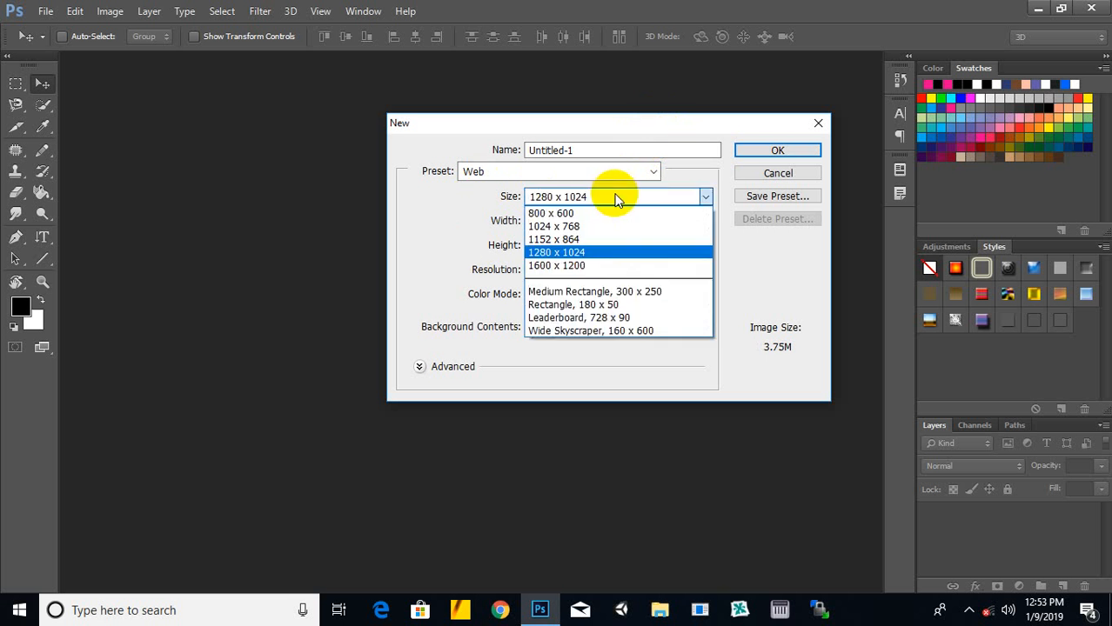
click(614, 199)
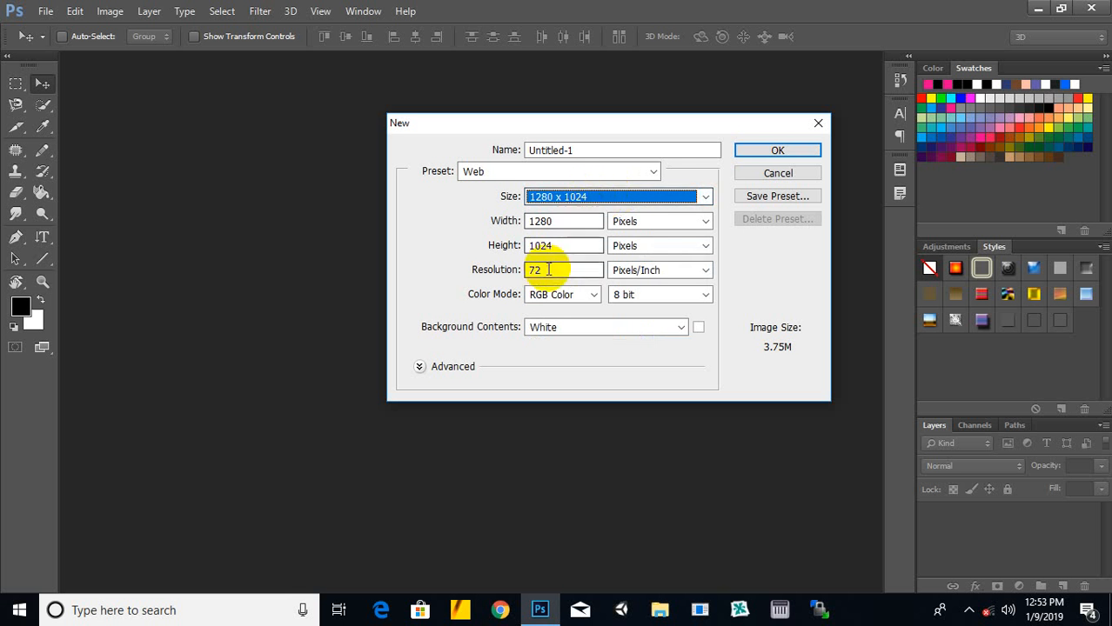
click(776, 153)
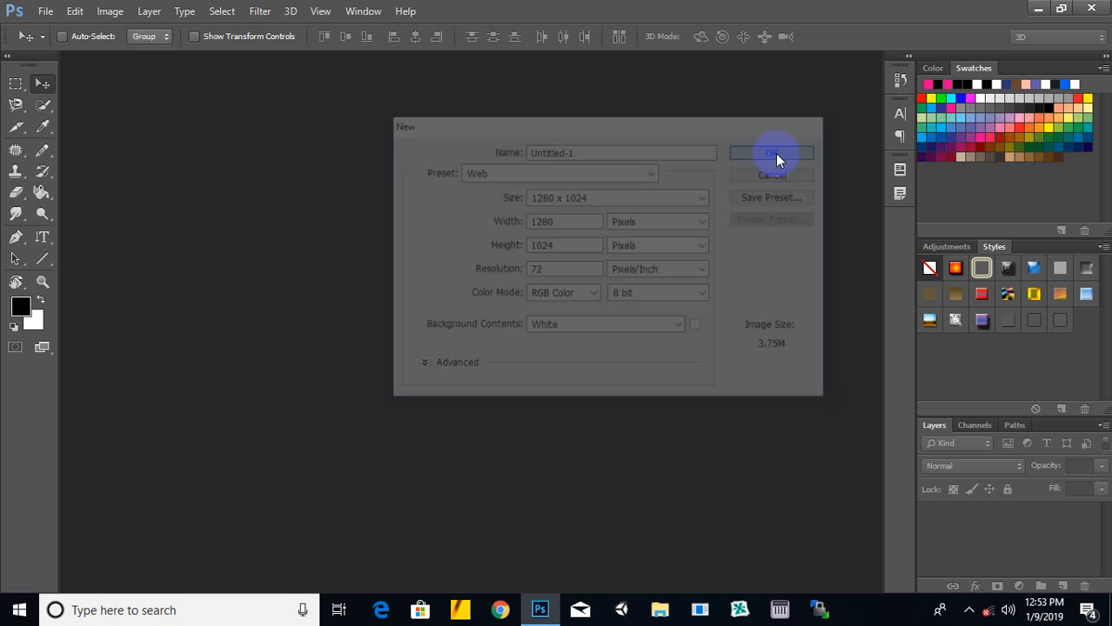
double_click(1001, 517)
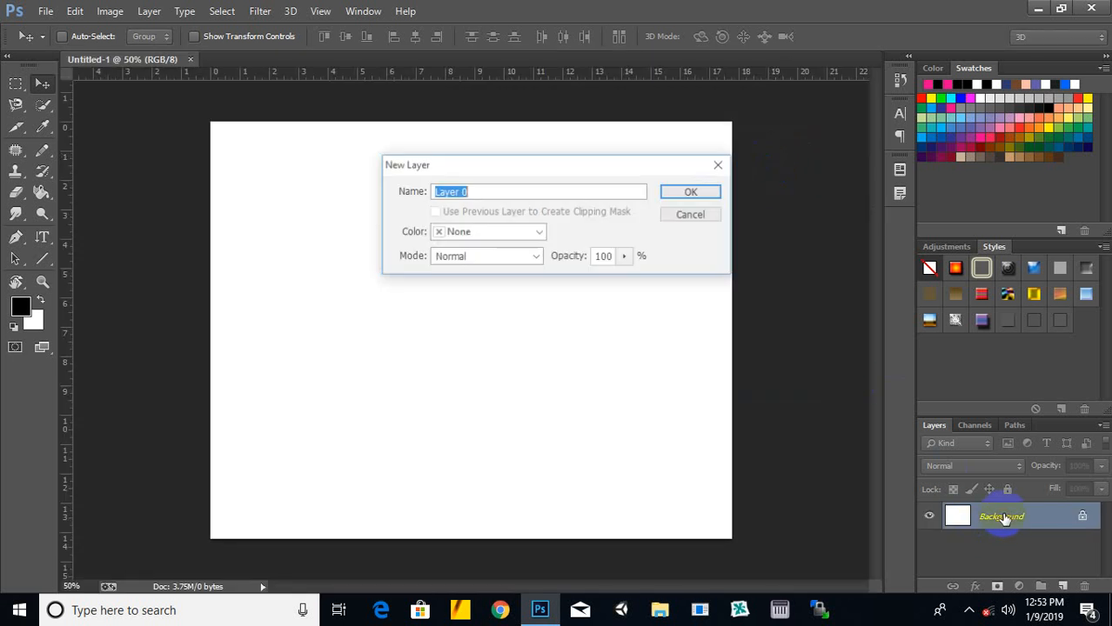
click(703, 191)
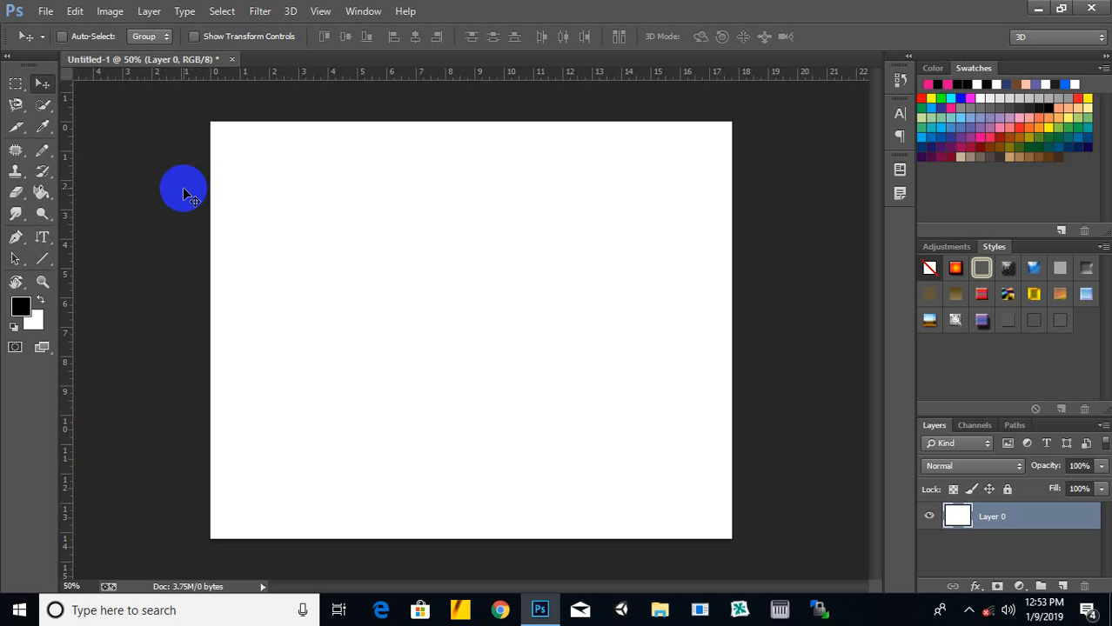
mouse_move(222, 133)
mouse_down()
mouse_move(568, 125)
mouse_move(701, 140)
mouse_up()
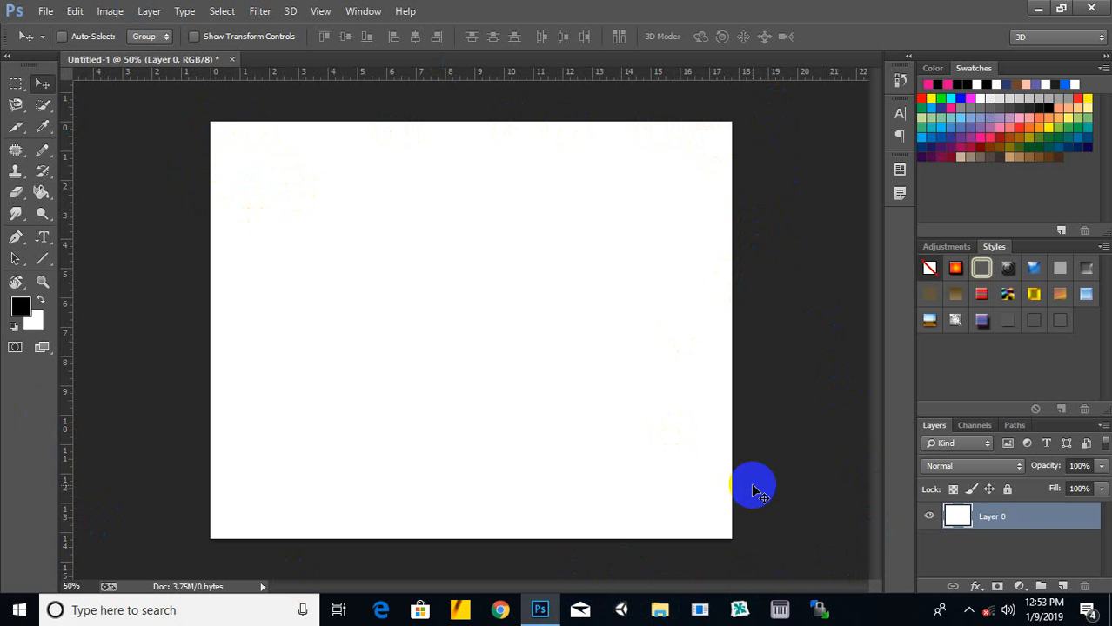
click(969, 612)
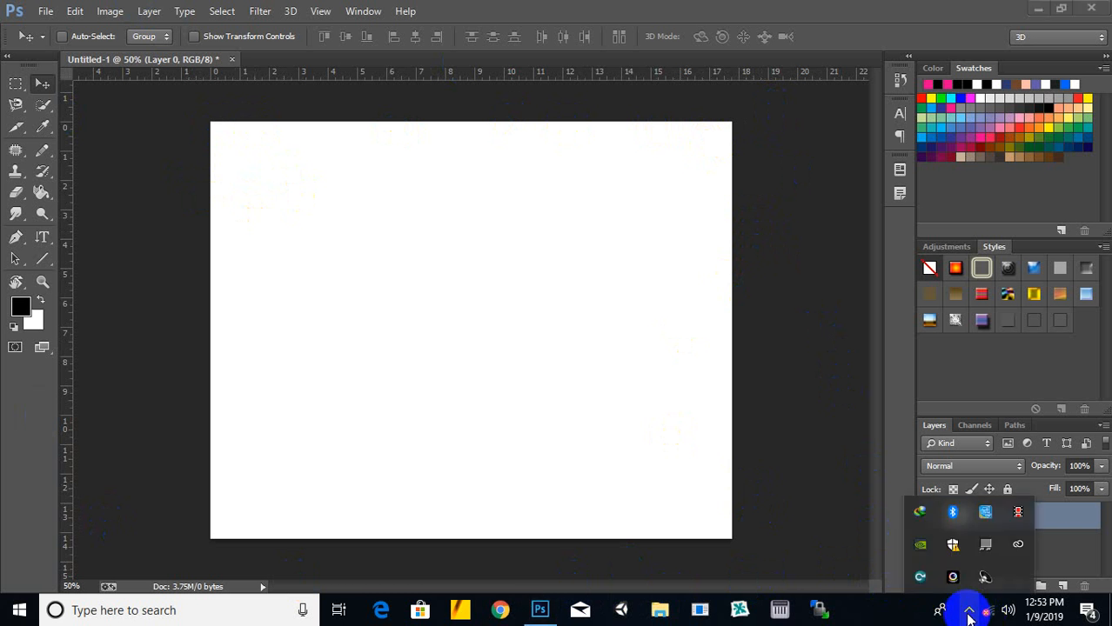
click(969, 612)
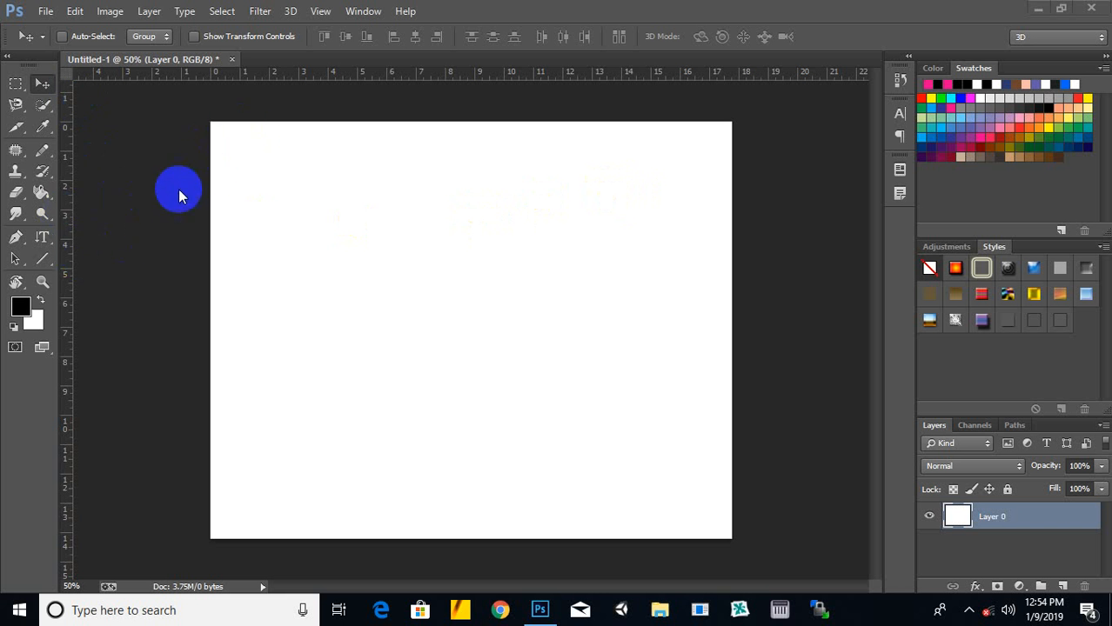
Step: Draw a small light-bulb custom shape near the canvas's upper-left corner and shift it slightly up and to the right
click(46, 263)
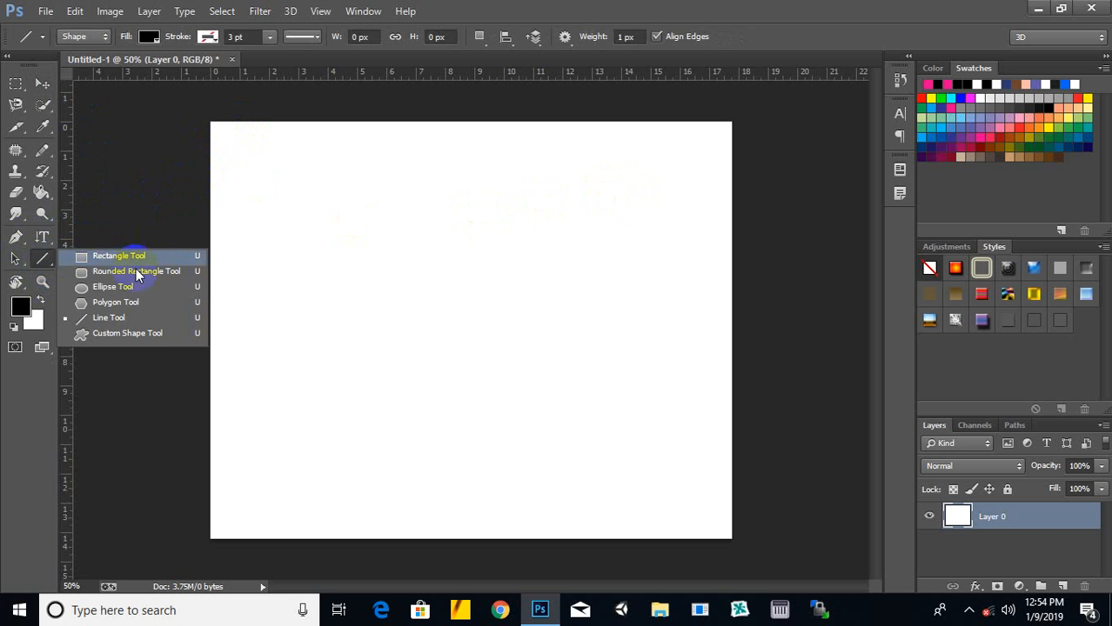
click(126, 333)
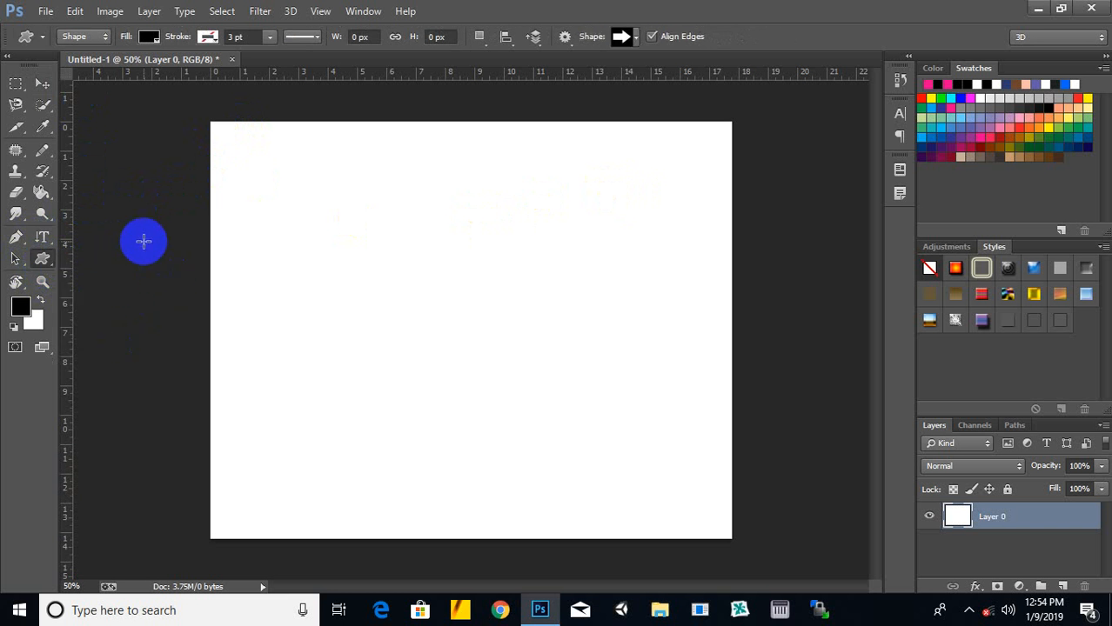
click(635, 40)
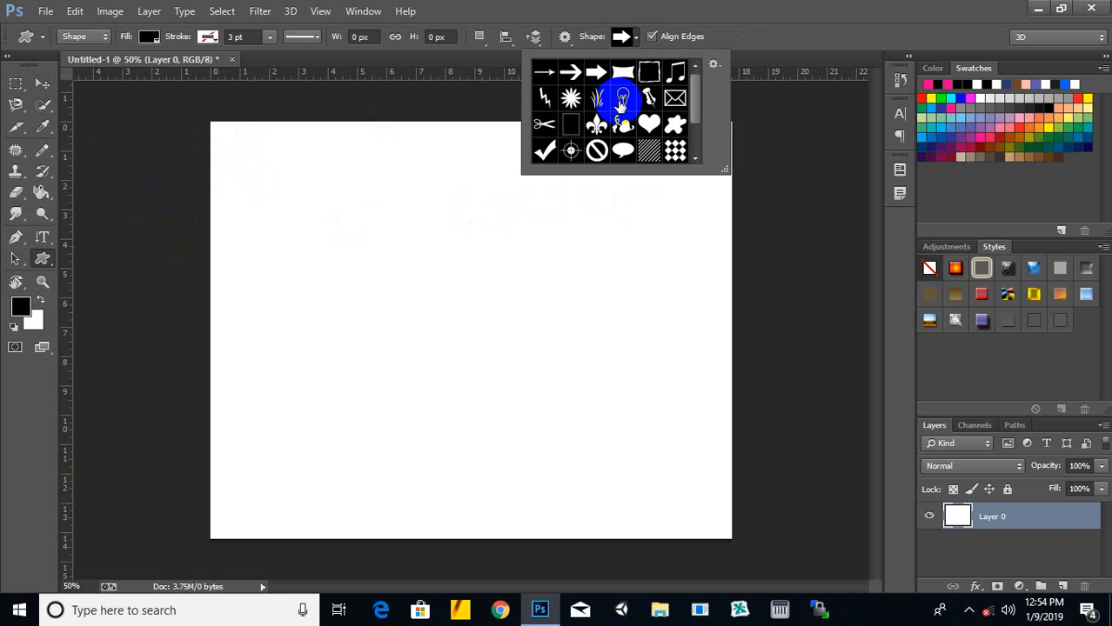
double_click(622, 102)
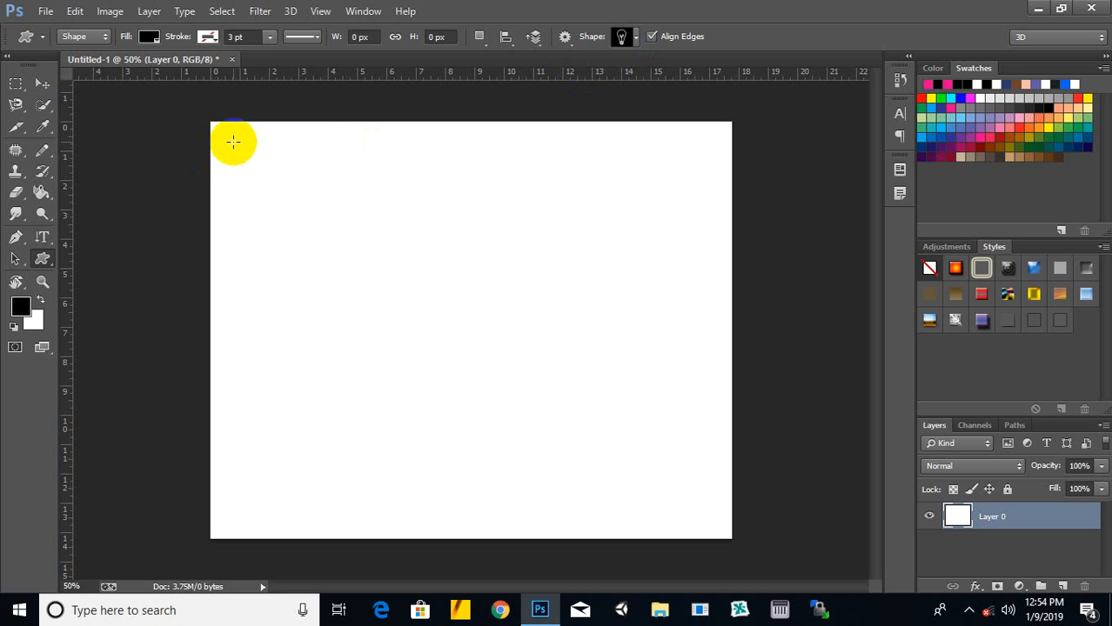
drag(233, 141, 269, 187)
click(42, 83)
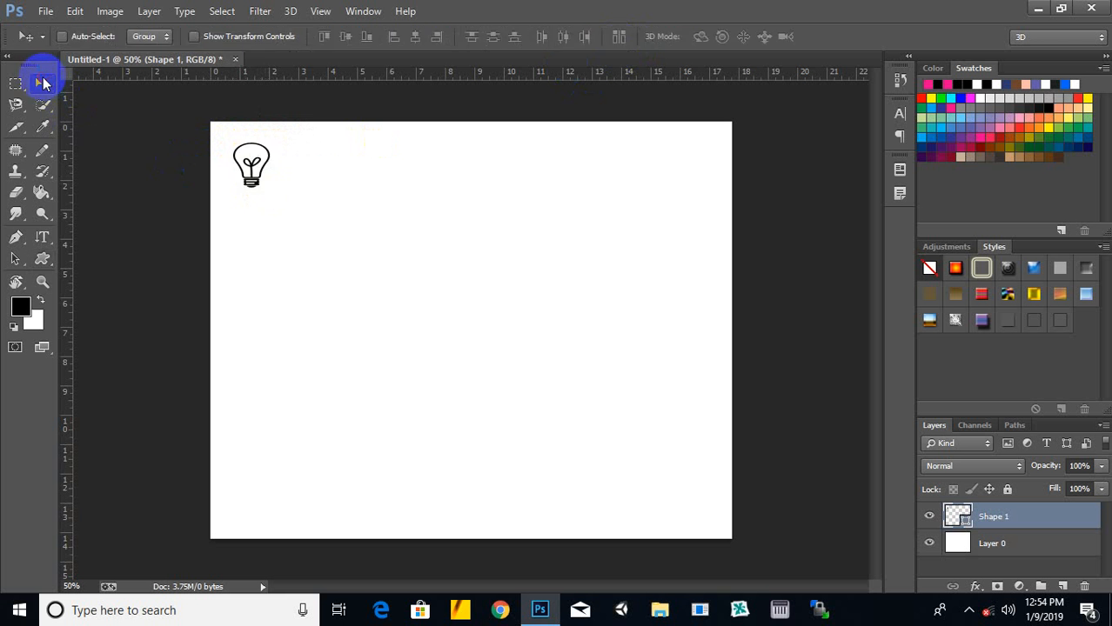
drag(254, 186, 263, 179)
Step: Fill the light-bulb shape with the blue 01819c and shift it slightly to the left
click(19, 306)
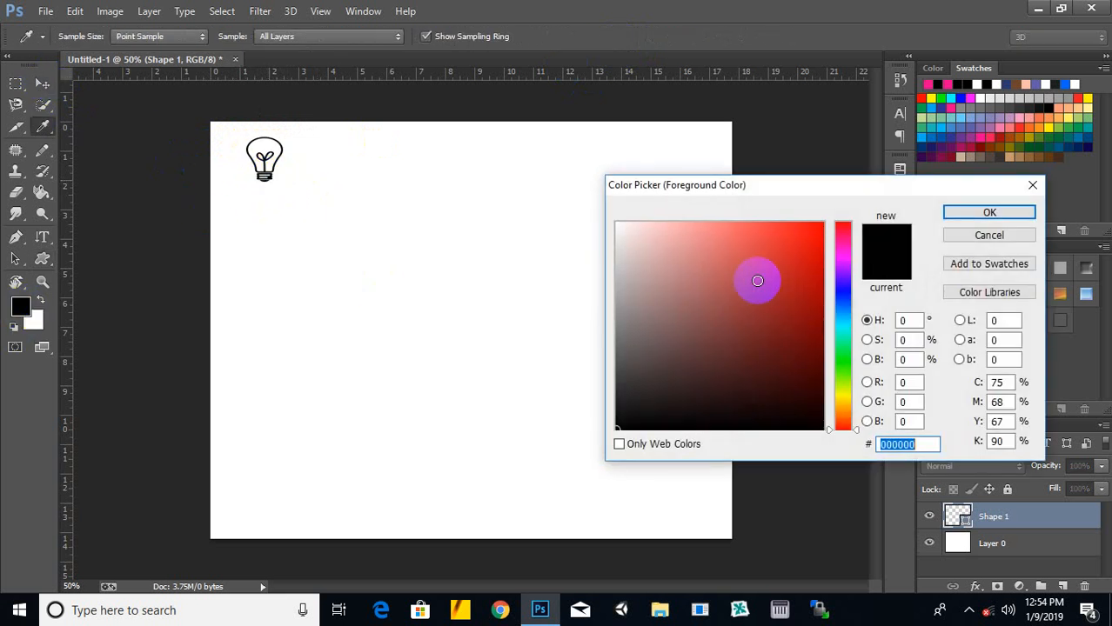
drag(844, 347, 821, 302)
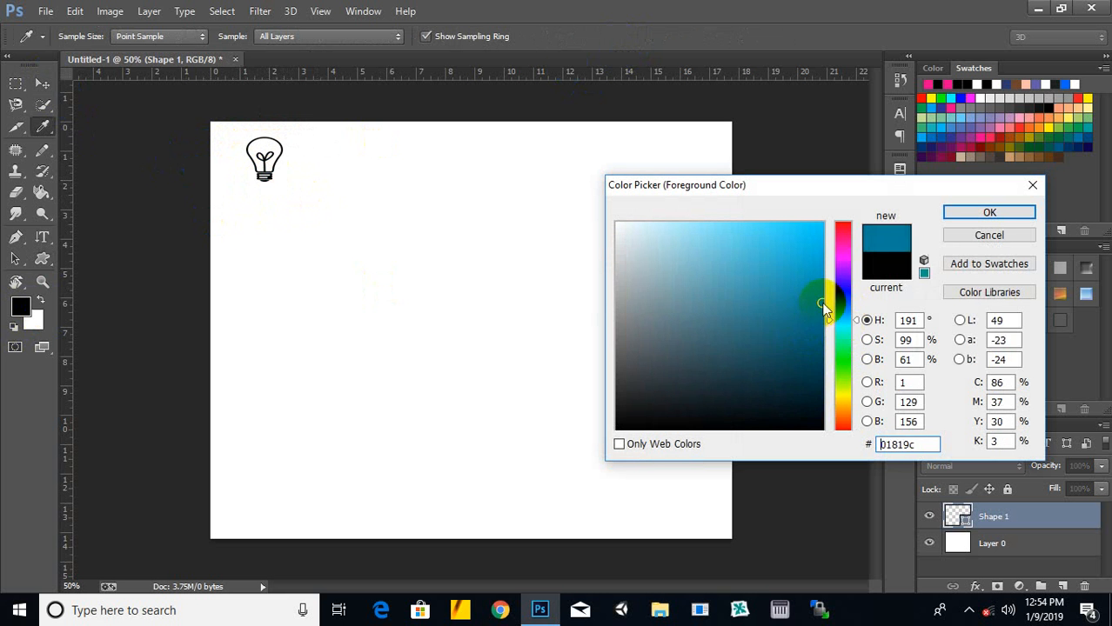
click(991, 213)
key(v)
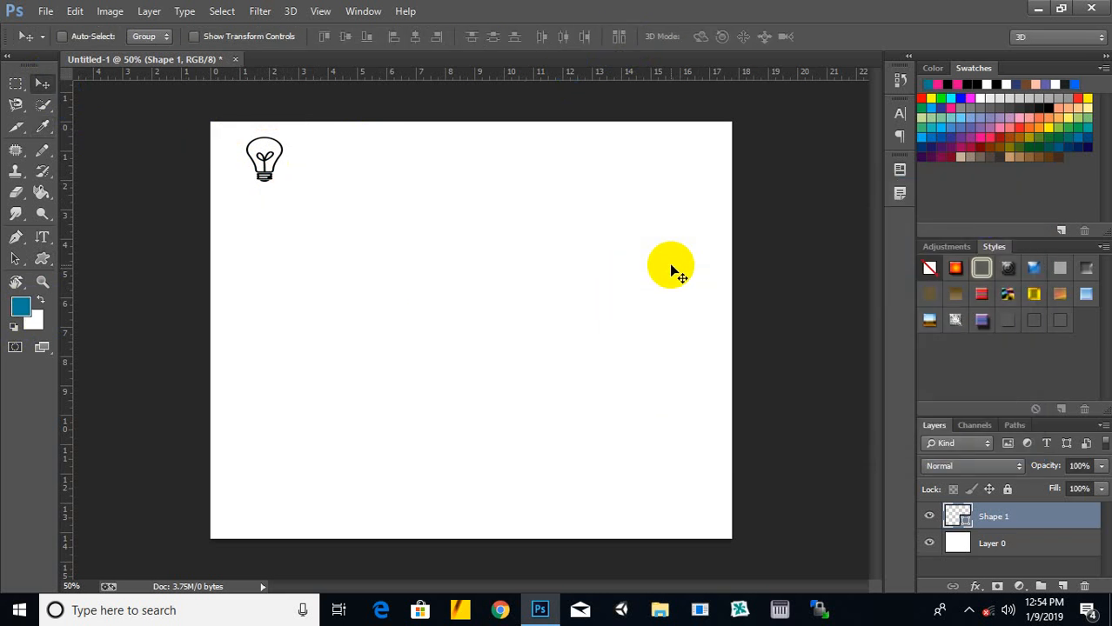
key(alt+BackSpace)
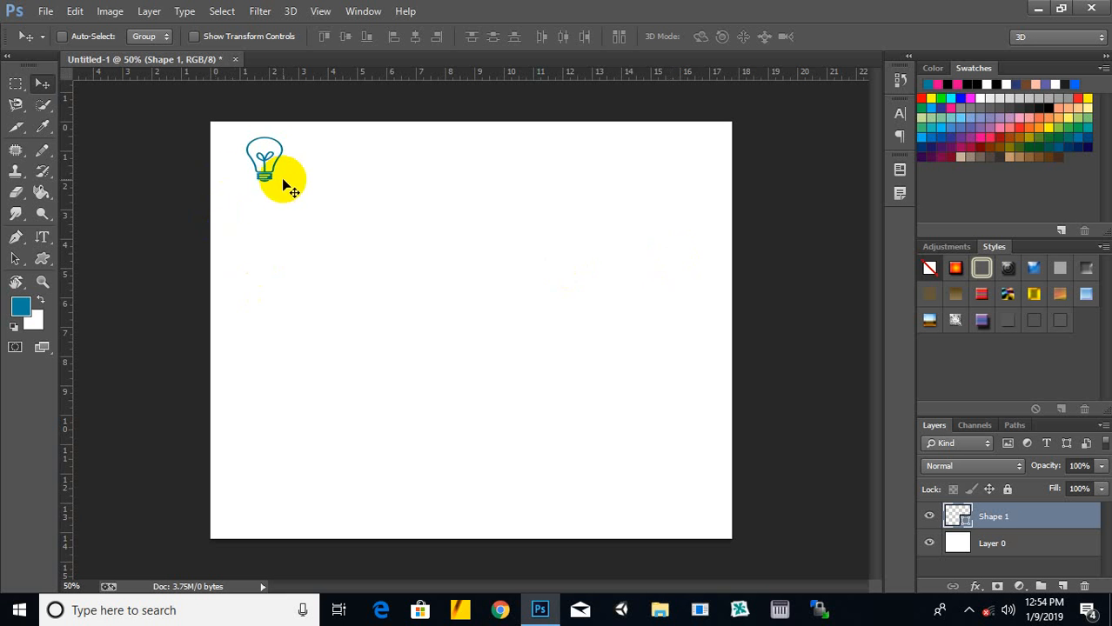
drag(272, 182, 261, 176)
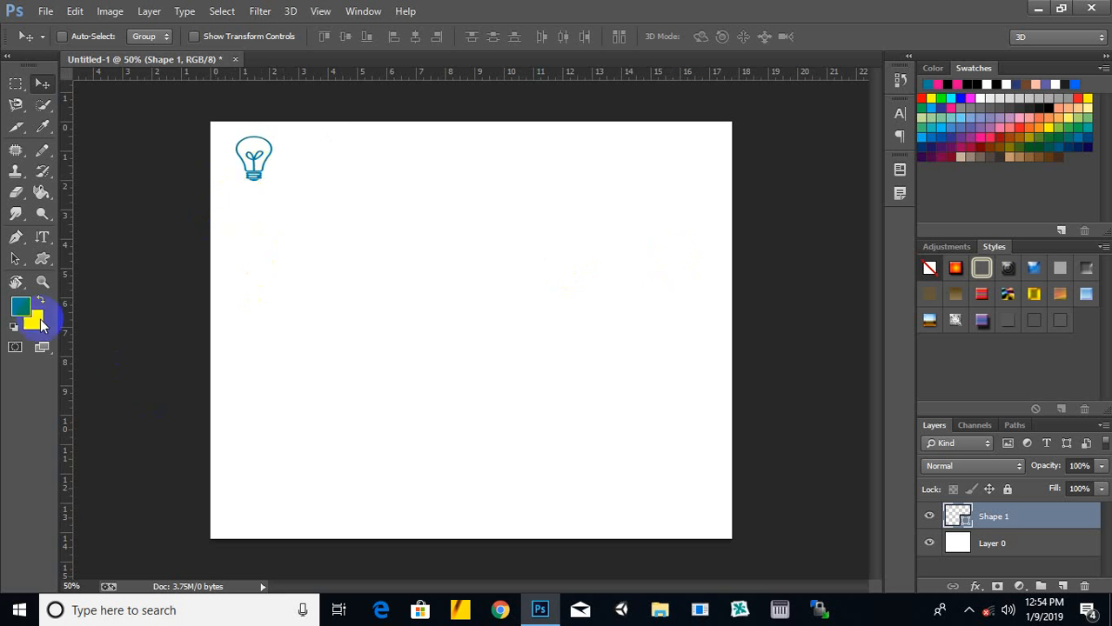
Step: Fill the background layer, Layer 0, with the light gray c8c9c9
click(1035, 546)
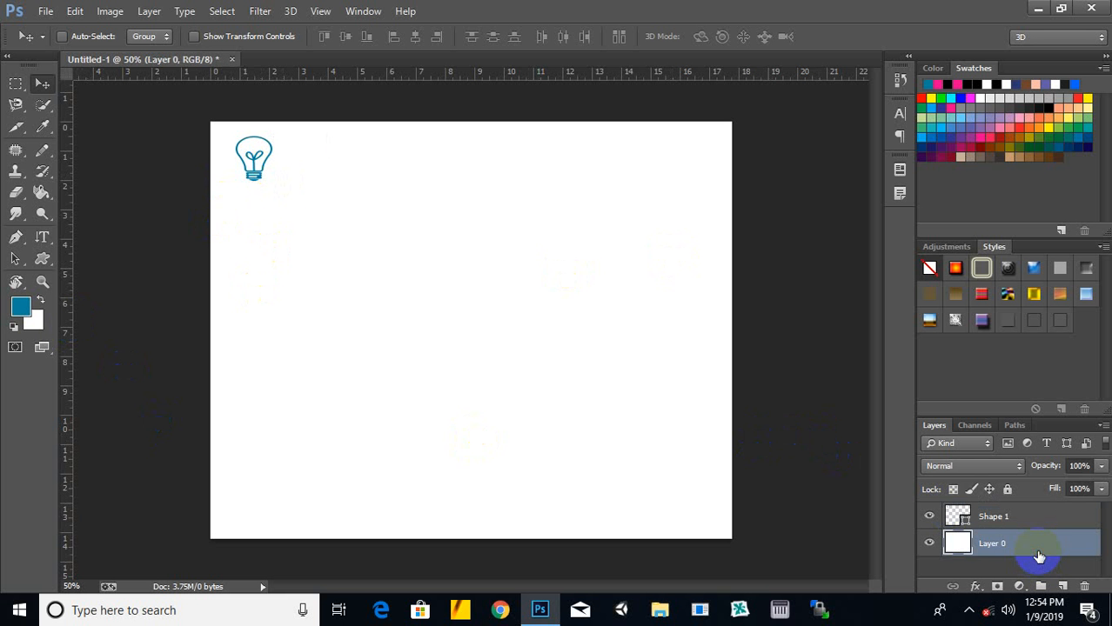
click(23, 305)
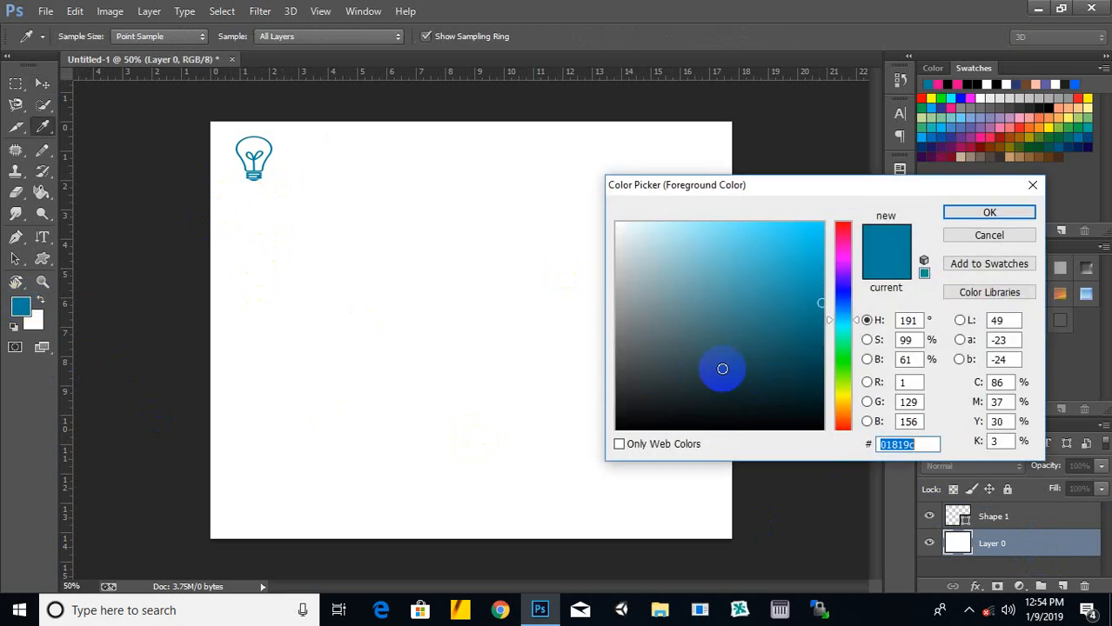
click(594, 323)
mouse_move(593, 323)
mouse_down()
mouse_move(580, 286)
mouse_move(611, 279)
mouse_move(618, 258)
mouse_up()
click(983, 211)
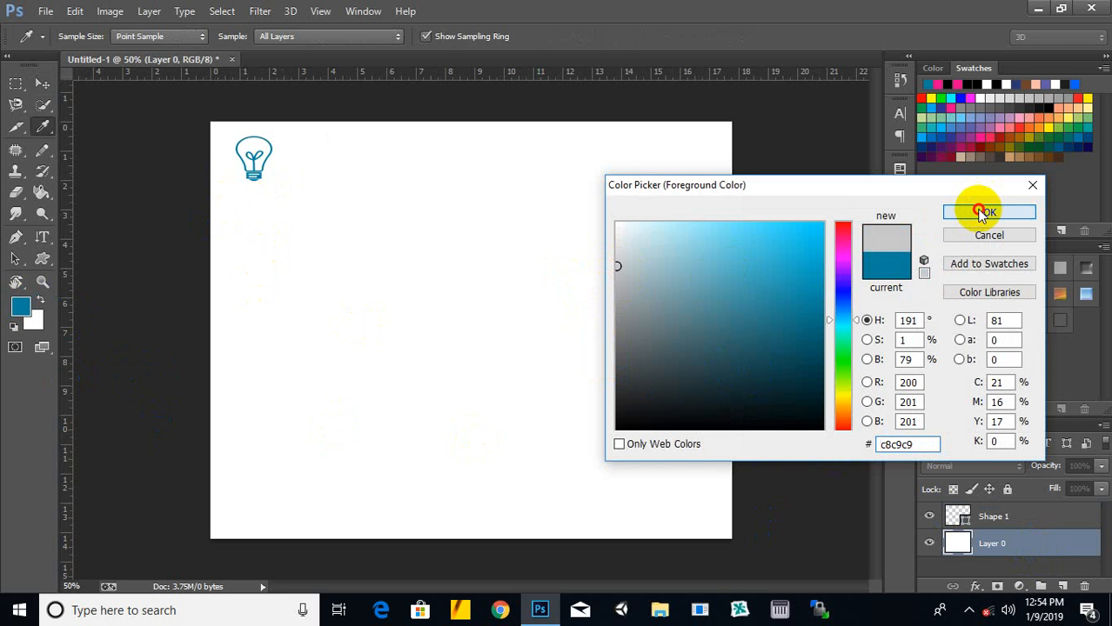
key(alt+BackSpace)
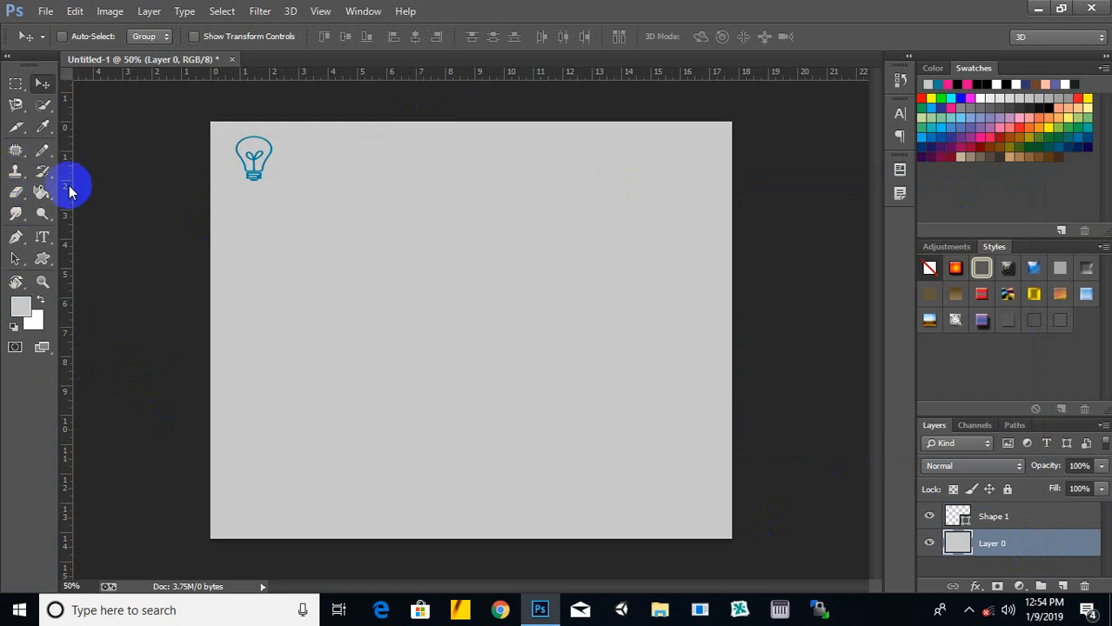
Step: Add the horizontal text "Cativede" beside the light bulb
click(43, 238)
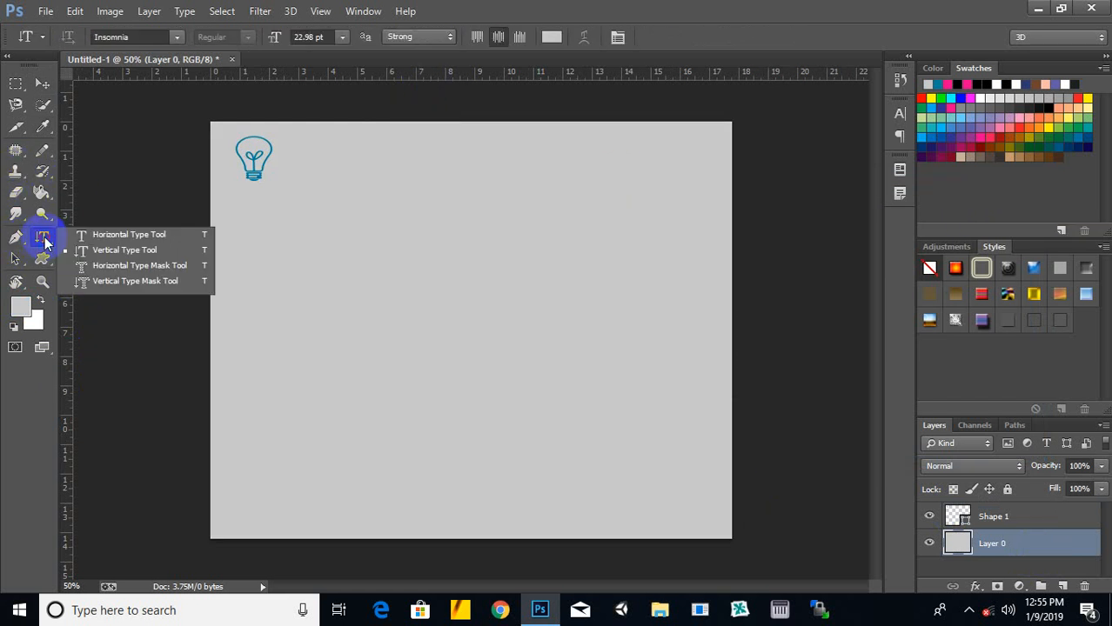
click(102, 231)
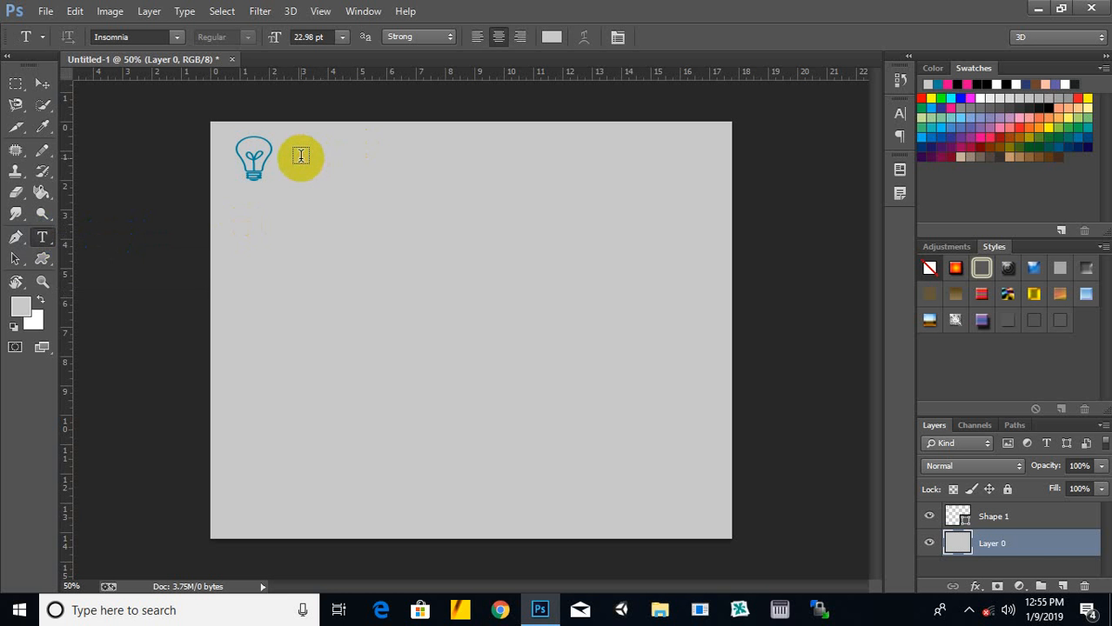
click(300, 155)
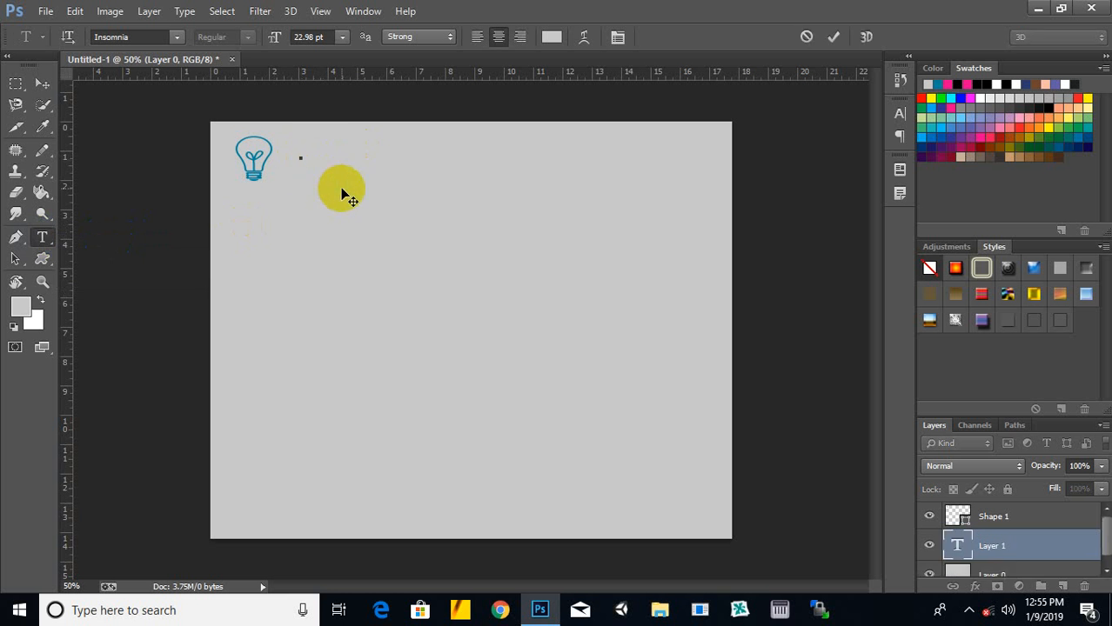
text(Cativede)
Step: Recolor all of the "LETS LEARN" text with the blue 4399ab sampled from the light bulb
key(ctrl+a)
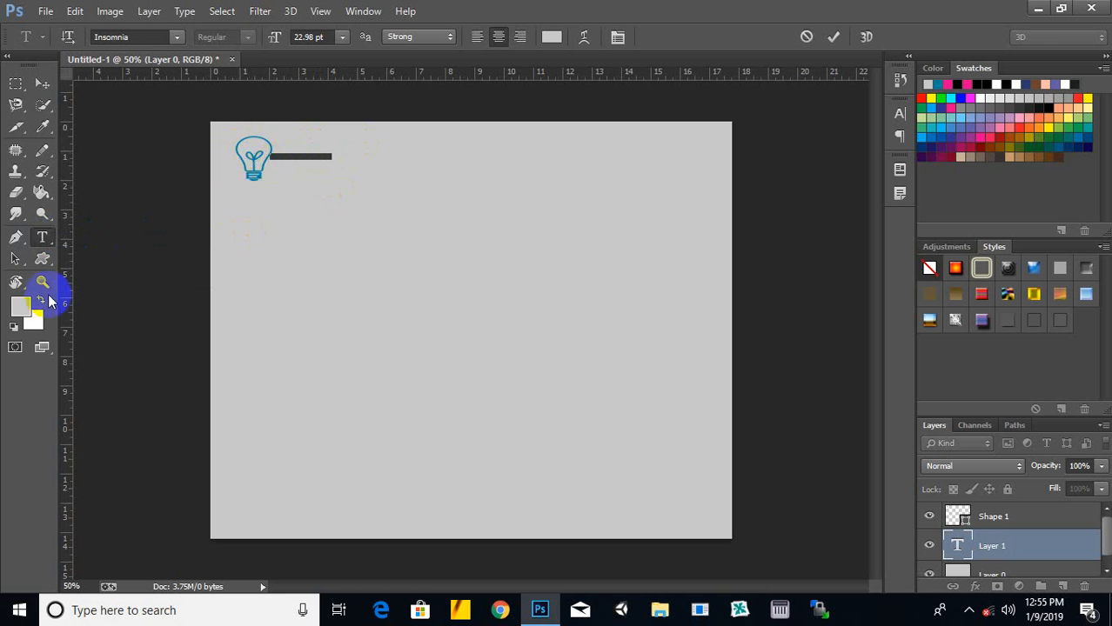
click(21, 307)
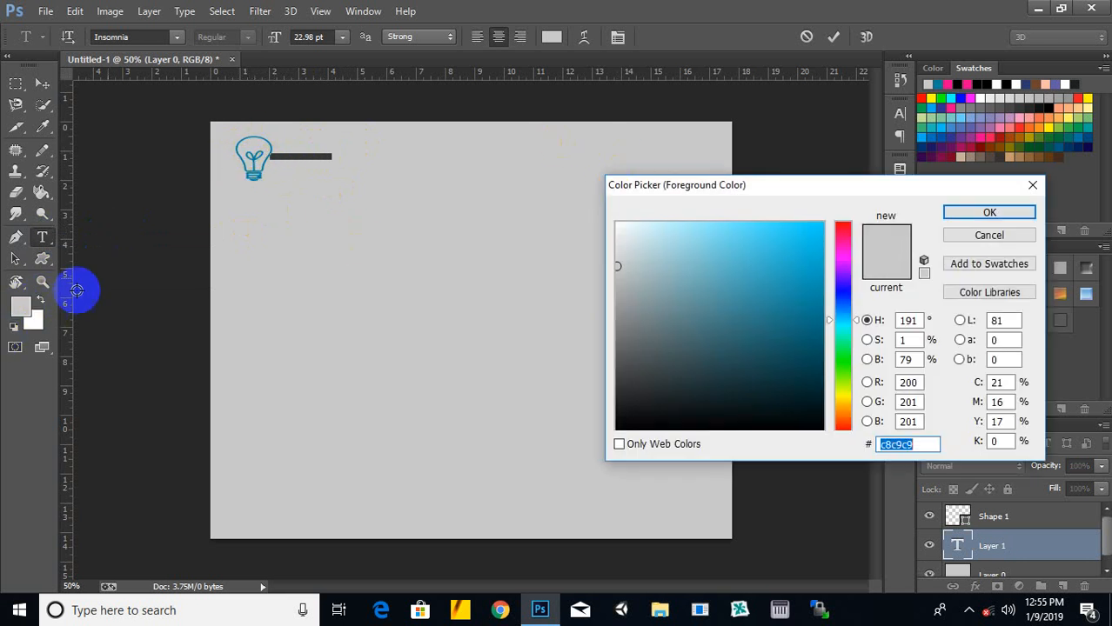
click(252, 170)
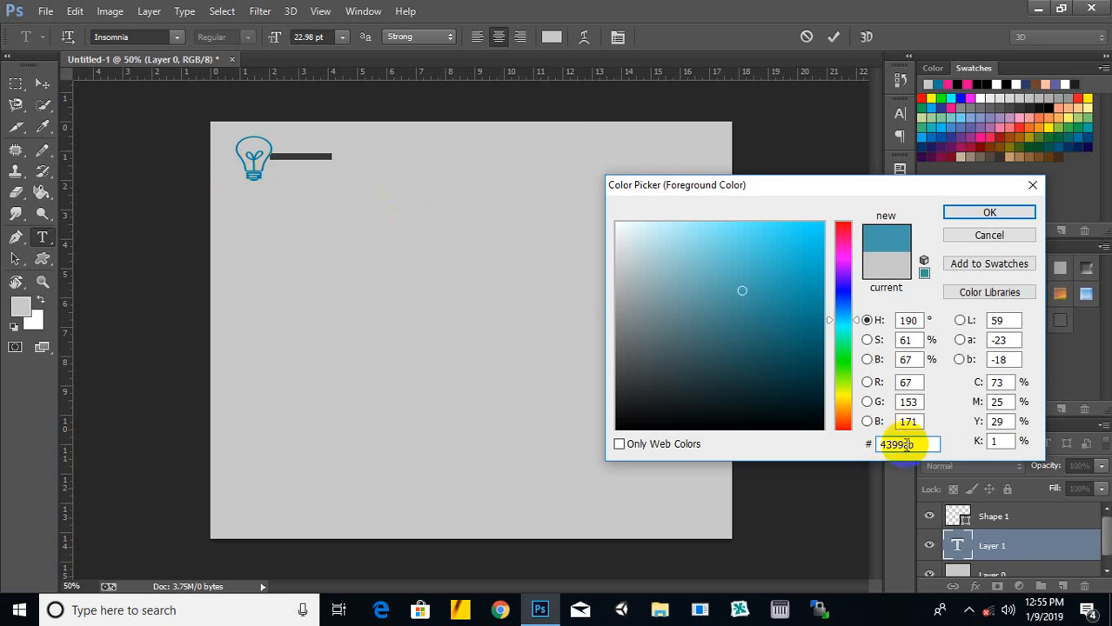
click(989, 213)
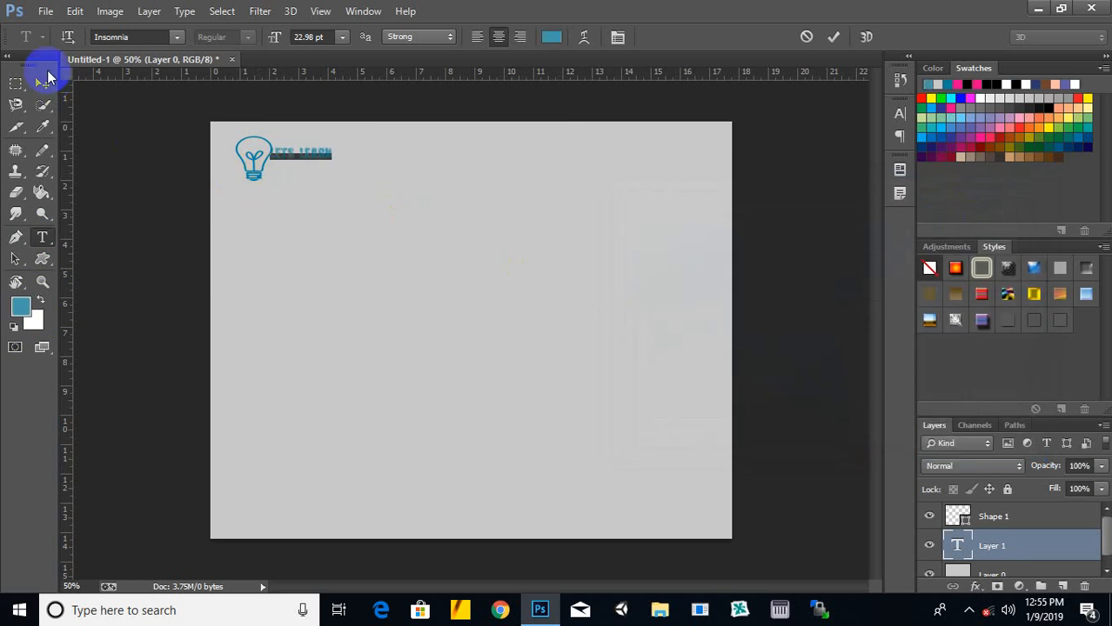
Step: Enlarge the "LETS LEARN" text to about 52 pt and position it just beside the light bulb
click(41, 84)
drag(303, 154, 319, 165)
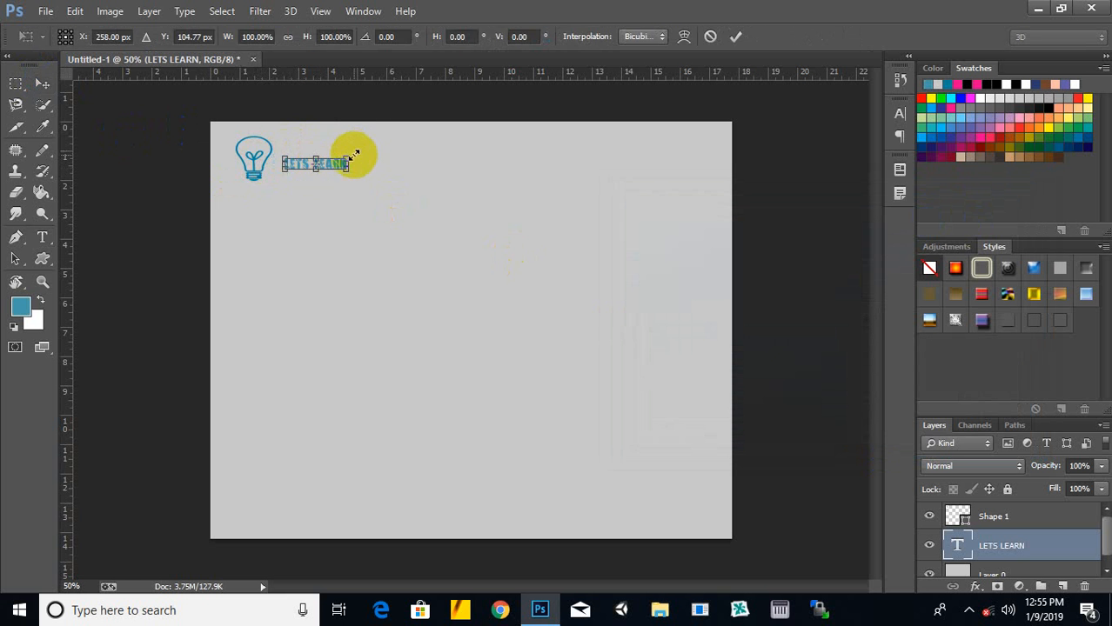
drag(353, 155, 427, 110)
drag(402, 167, 402, 165)
key(Return)
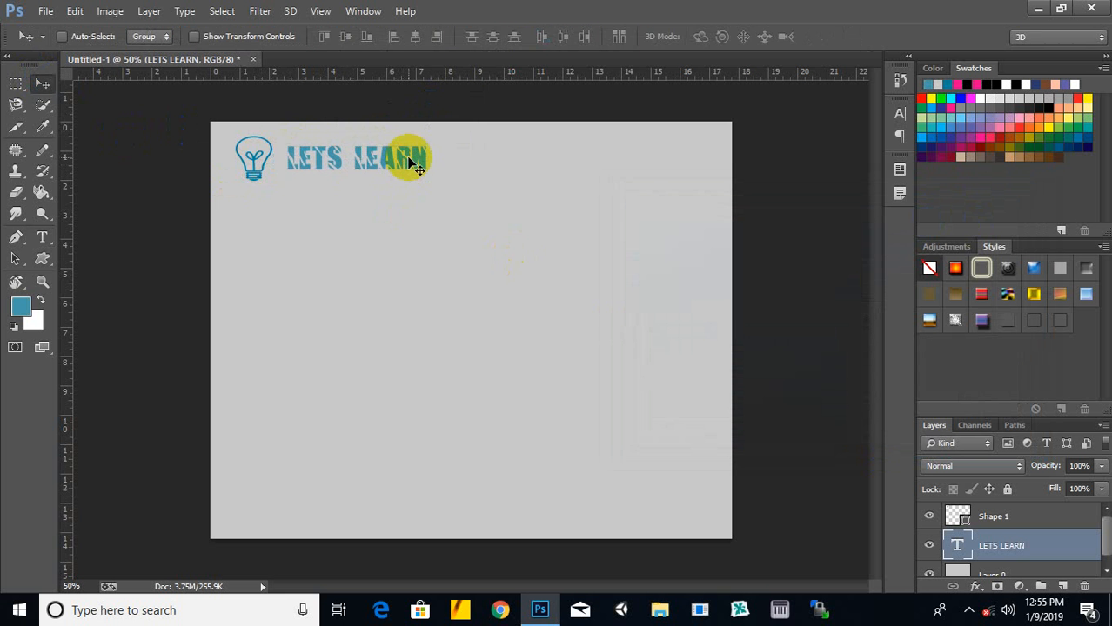
Step: Break the text so "LEARN" falls on a second line and set that word in Javanese Text
click(42, 237)
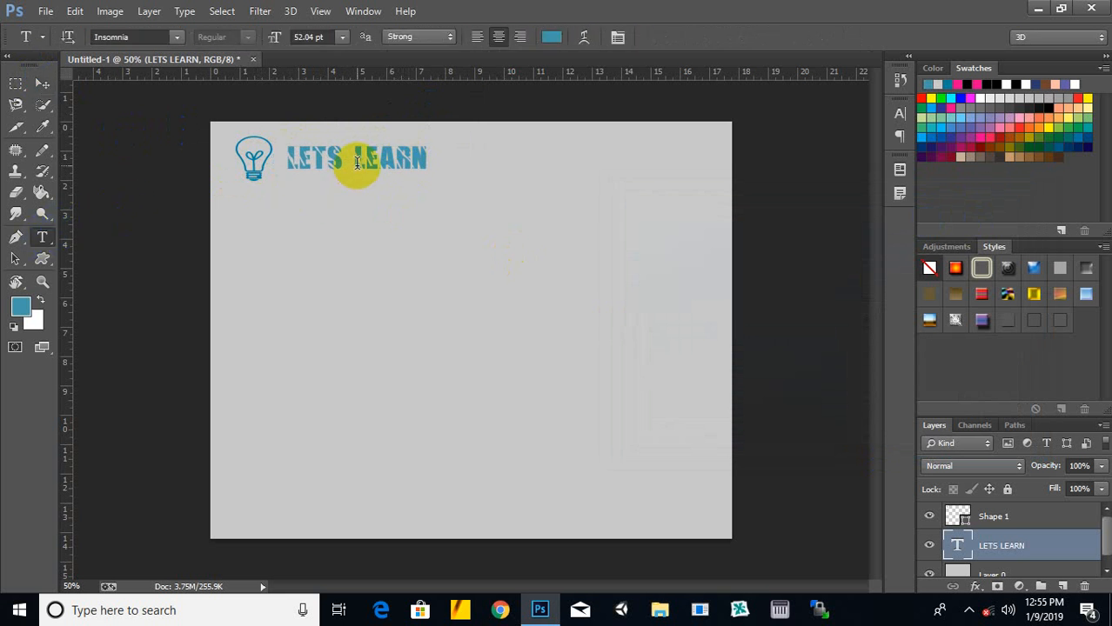
click(357, 164)
key(Return)
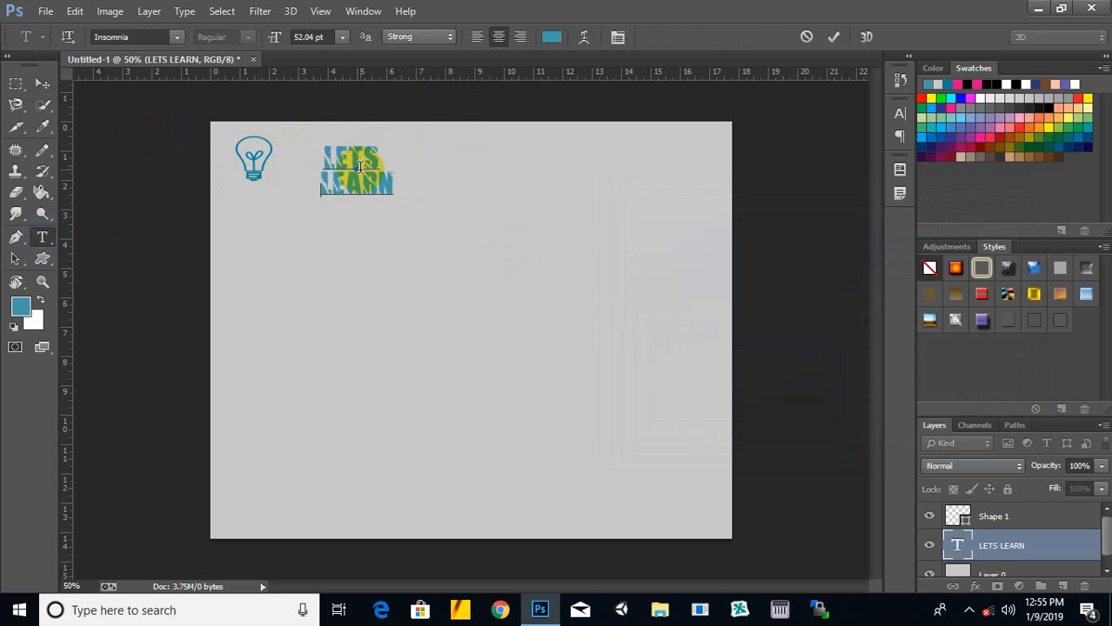
drag(359, 166, 276, 199)
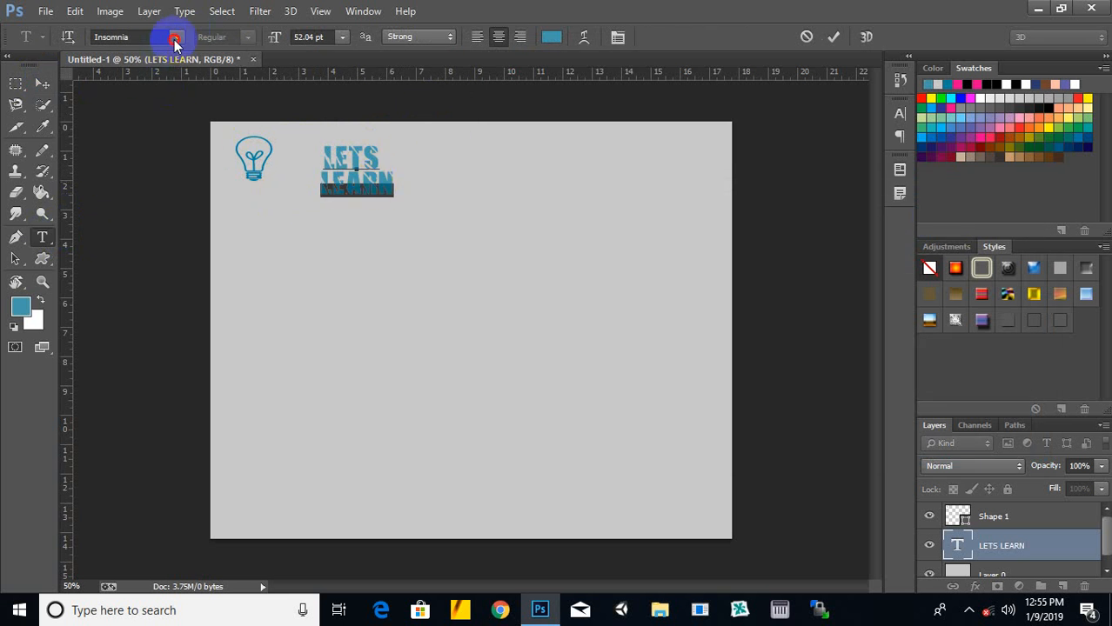
click(176, 39)
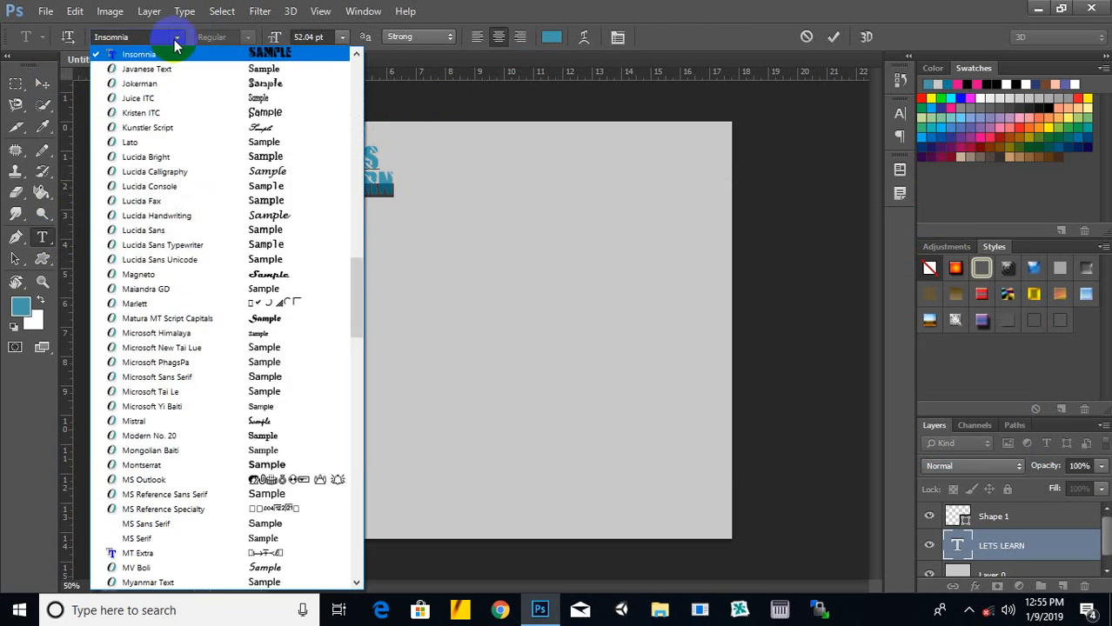
click(259, 70)
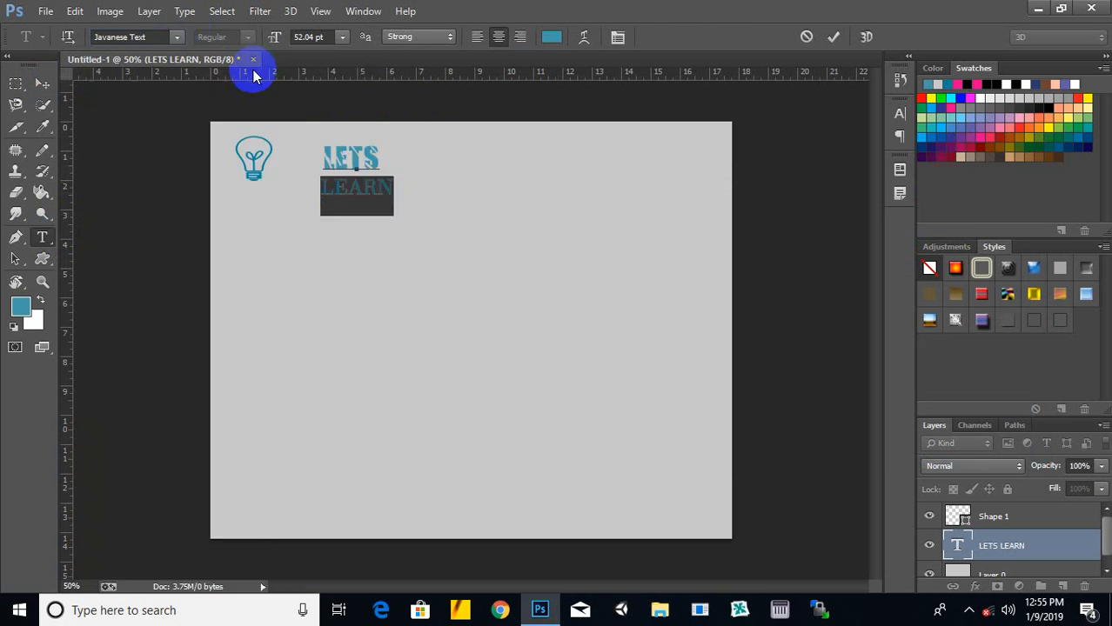
Step: Set "LEARN" to 36 pt, try left alignment and restore the centered alignment
click(342, 37)
click(324, 276)
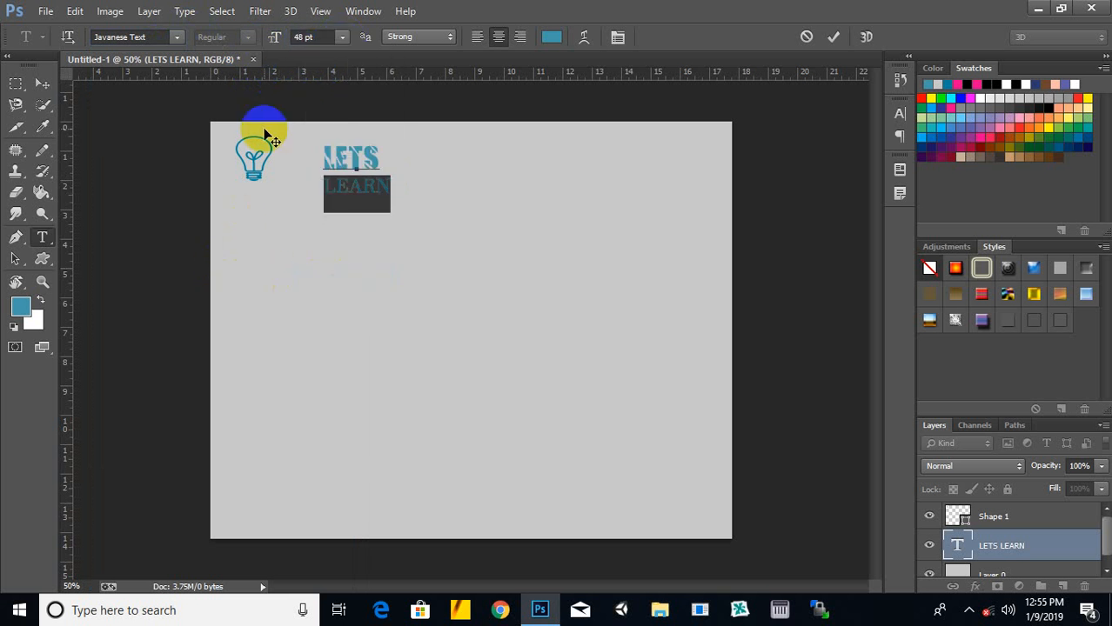
click(341, 36)
click(331, 258)
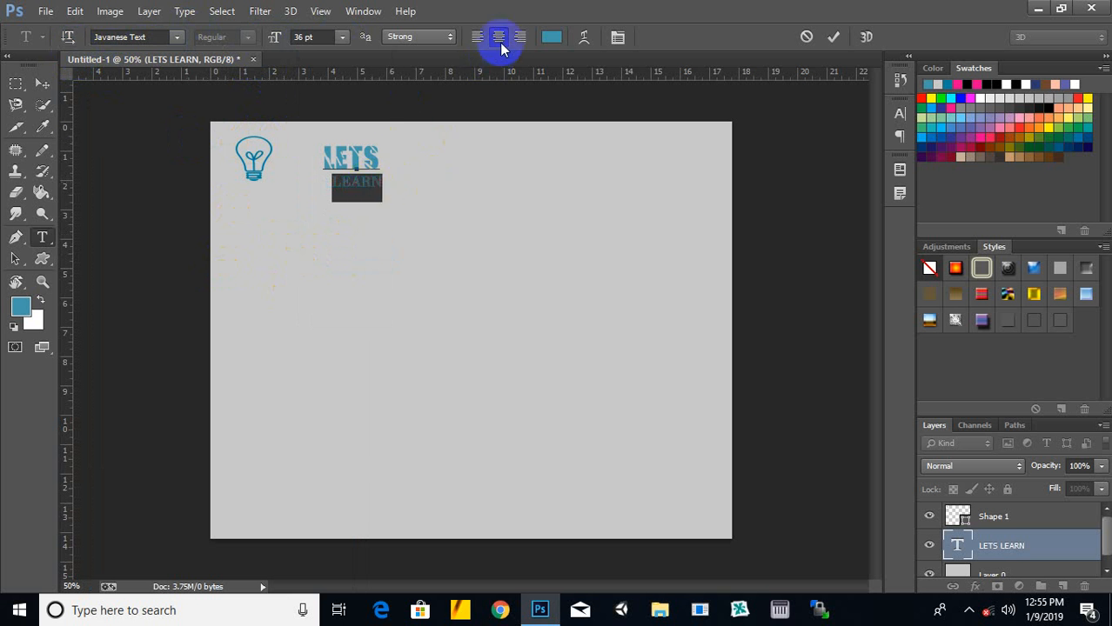
click(477, 37)
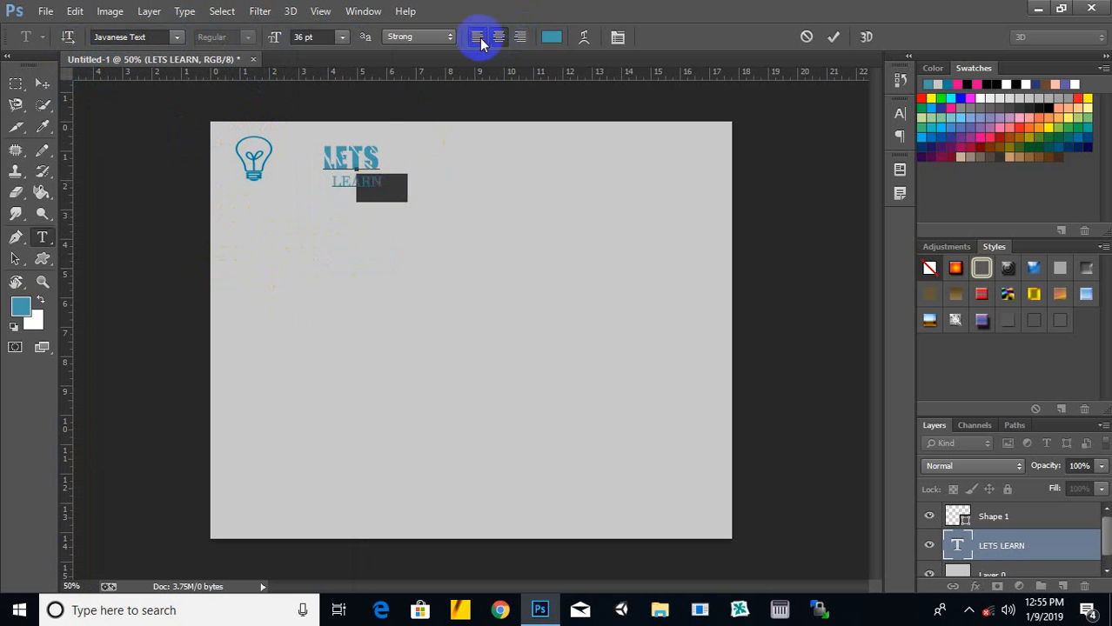
click(499, 37)
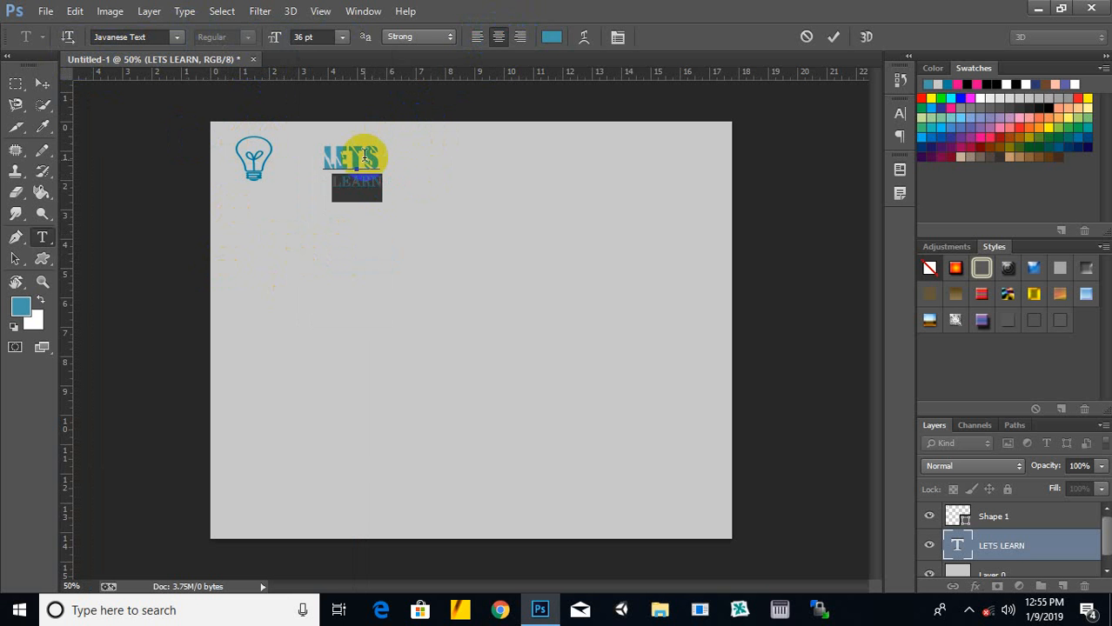
Step: Delete the word "LEARN" from the text layer so that it only contains "LETS"
click(381, 160)
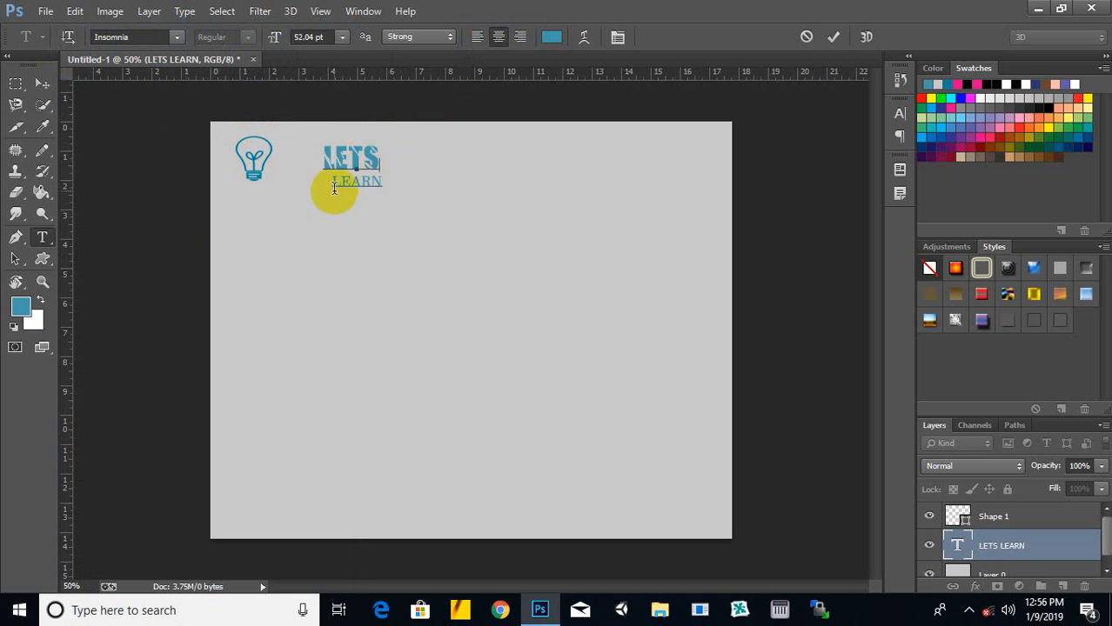
drag(332, 183, 389, 182)
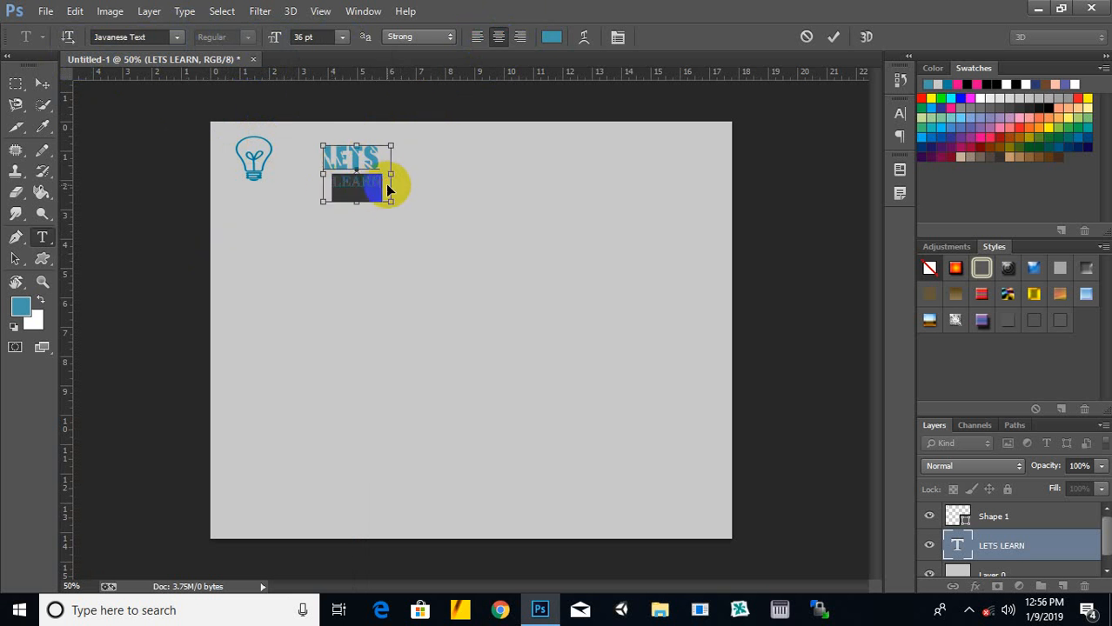
key(BackSpace)
click(41, 82)
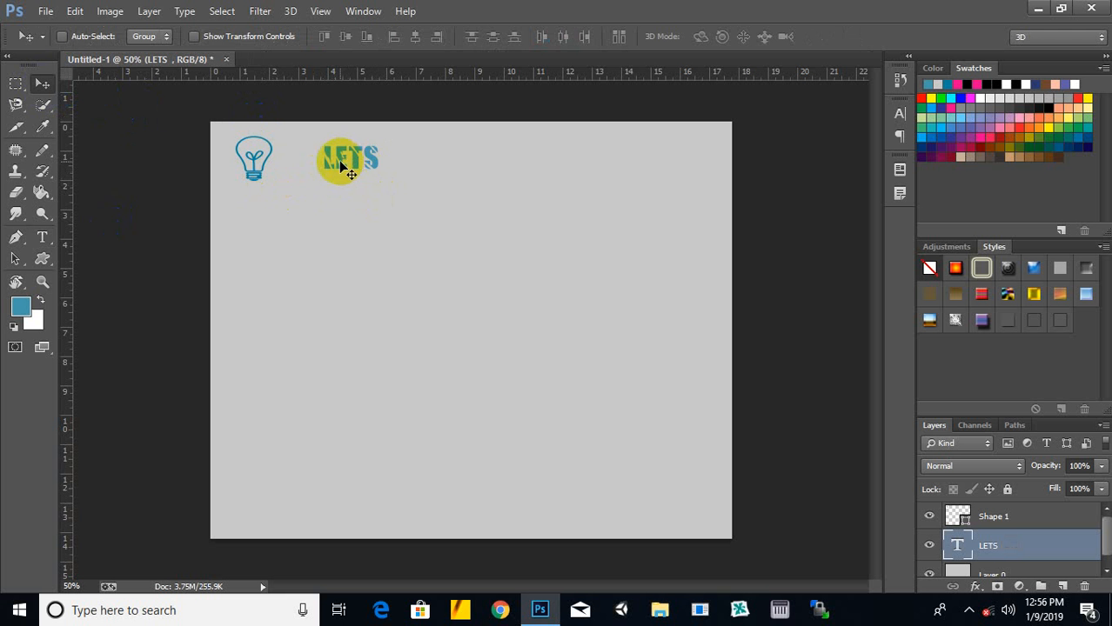
Step: Add "LEARN" as a separate text layer below "LETS" in Javanese Text at 36 pt
click(42, 237)
click(342, 196)
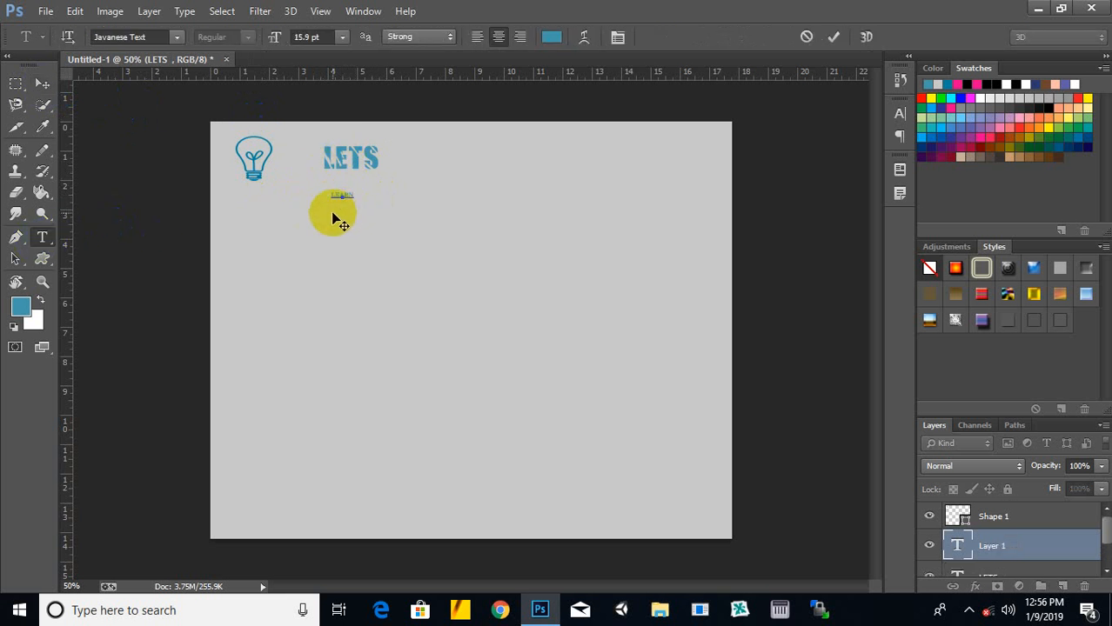
click(342, 37)
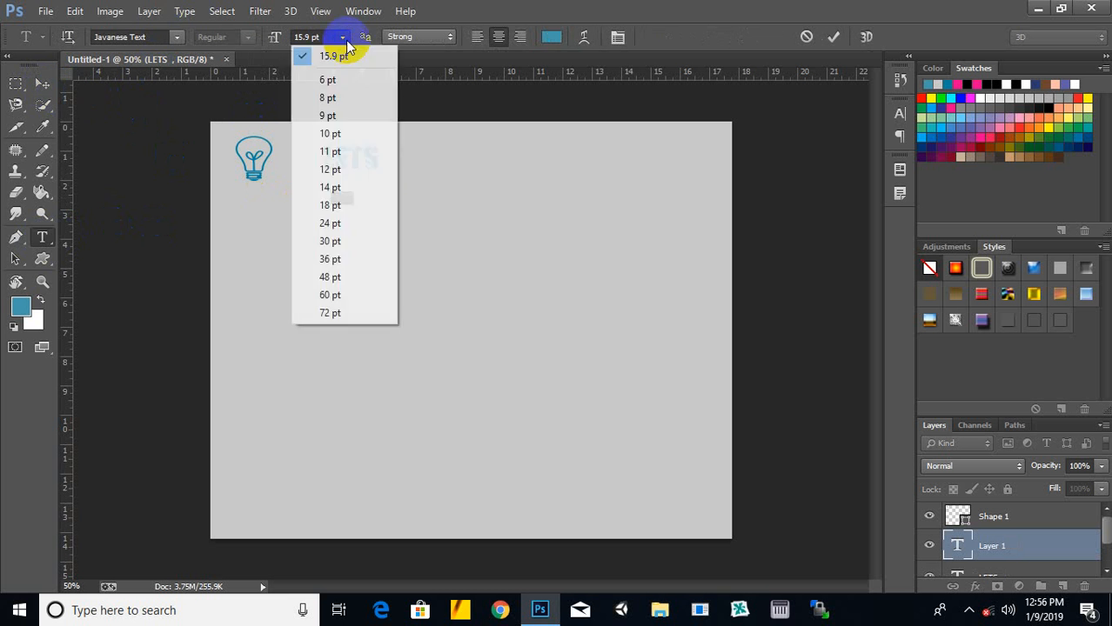
click(360, 259)
click(35, 82)
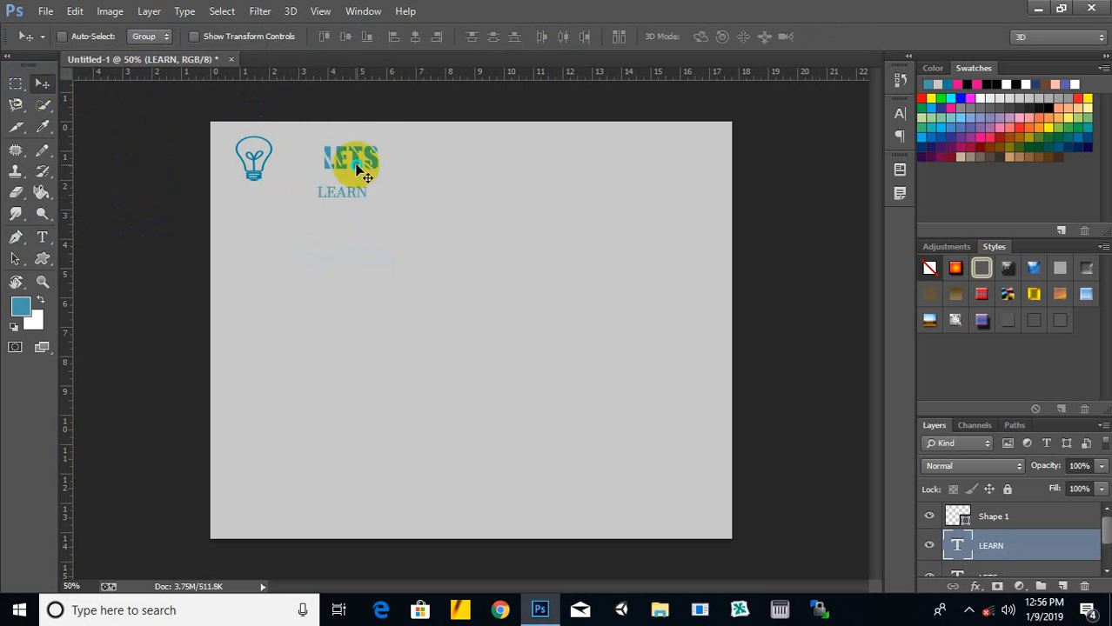
Step: Move "LETS" close to the light bulb and place "LEARN" over it, aligned with its left edge
right_click(357, 162)
click(378, 174)
drag(341, 166, 315, 156)
right_click(343, 194)
click(383, 205)
drag(343, 191, 313, 164)
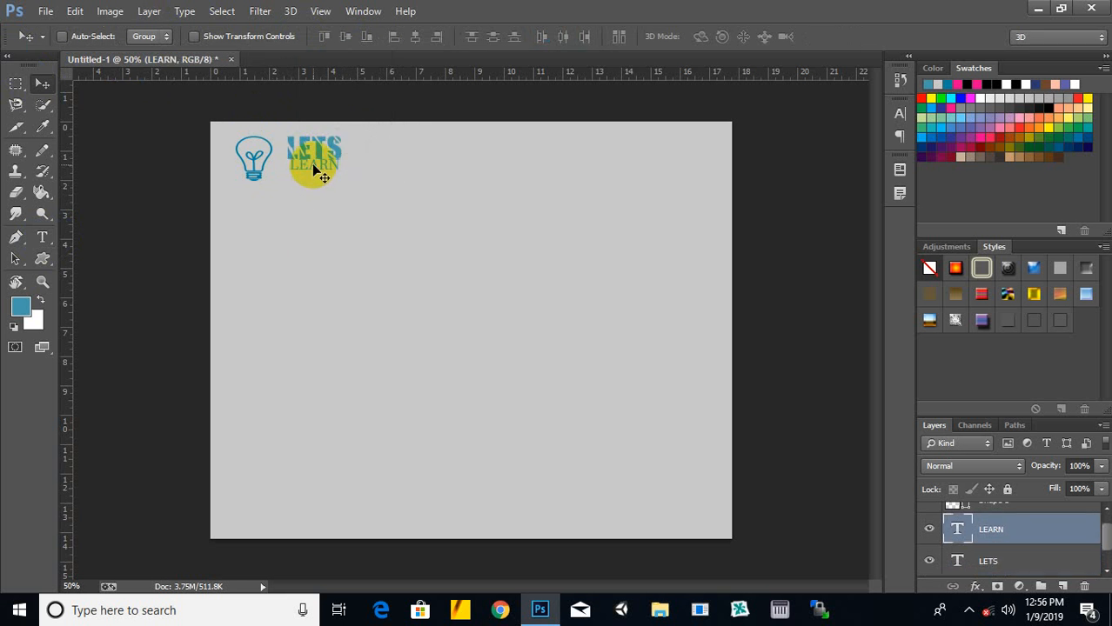
scroll(313, 163, up, 7)
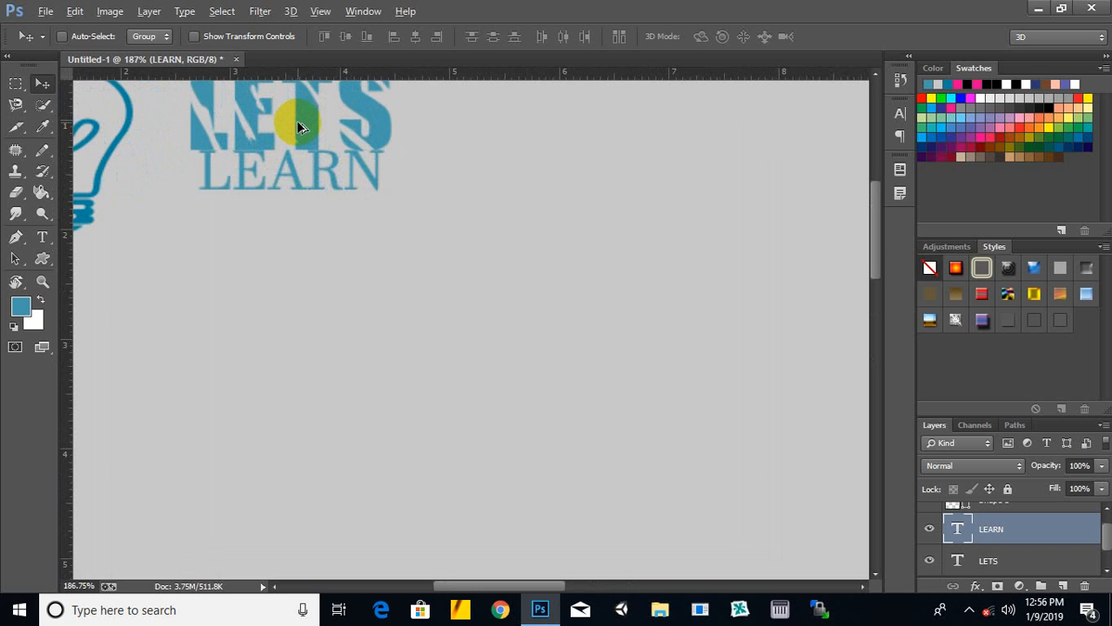
drag(316, 175, 301, 130)
Step: Fill the "LEARN" text layer with black
click(20, 306)
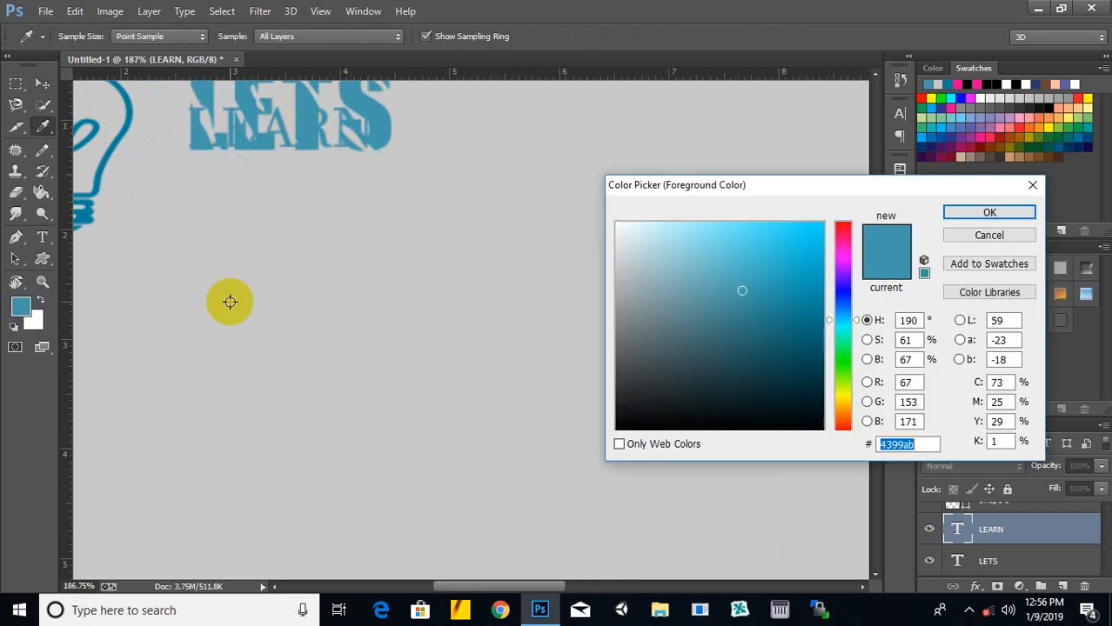
drag(720, 363, 616, 430)
click(989, 212)
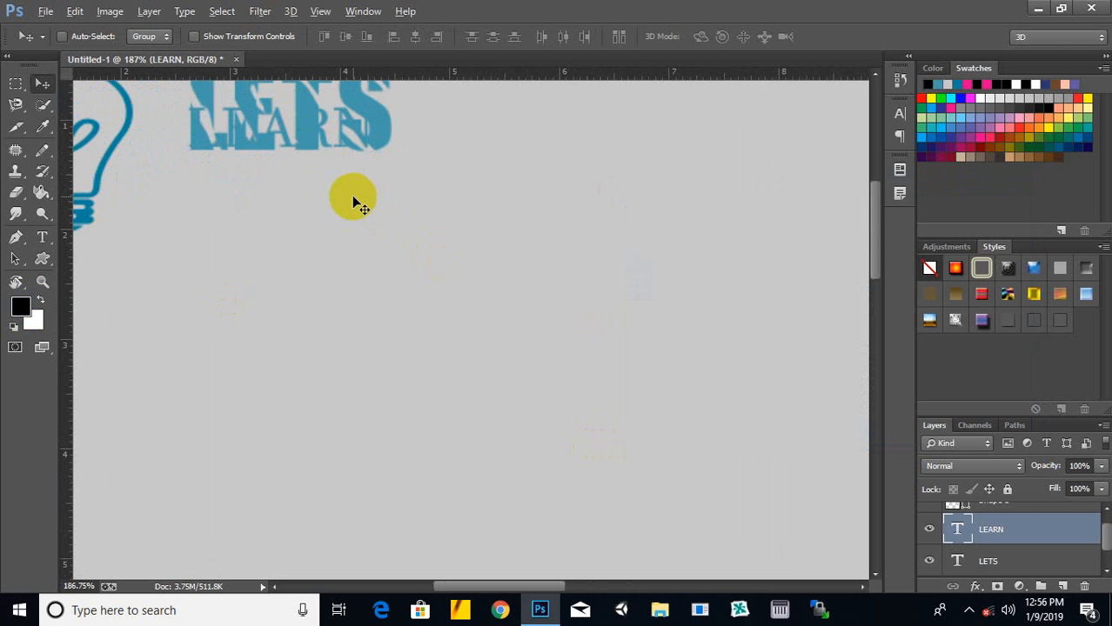
key(alt+BackSpace)
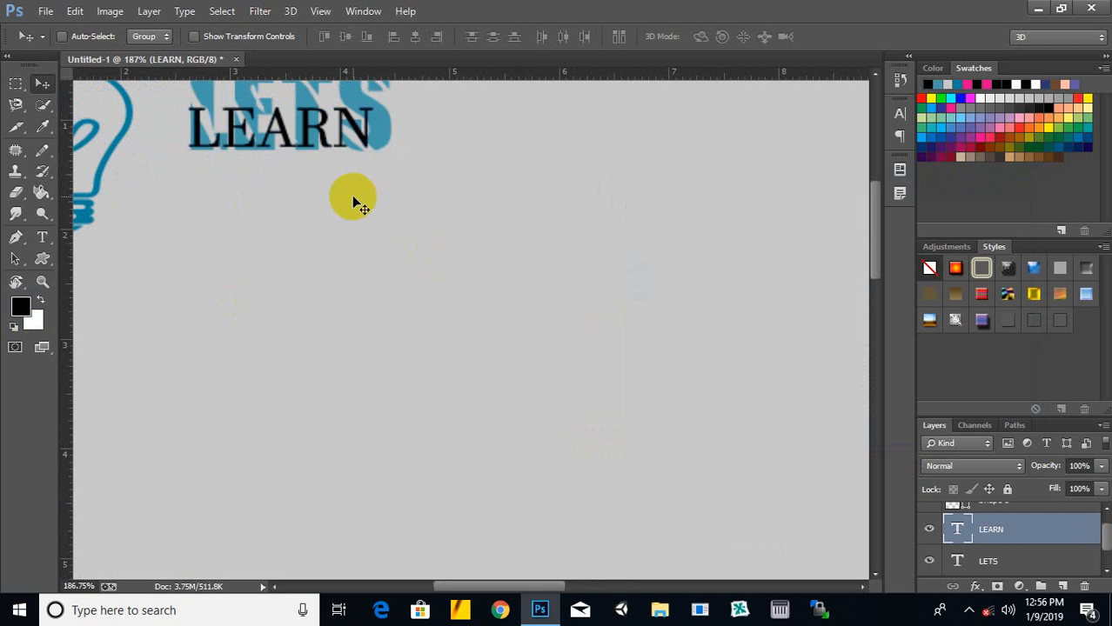
Step: Scale "LEARN" to about 112% so it matches the width of "LETS" and move it directly below that word
key(ctrl+t)
drag(375, 206, 396, 215)
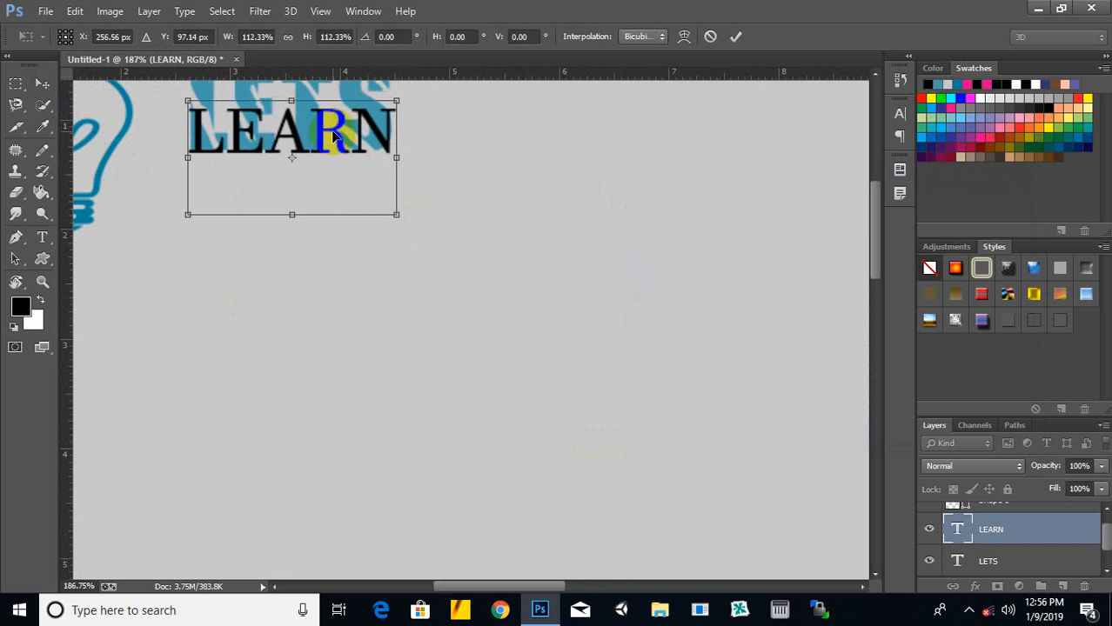
drag(333, 135, 335, 204)
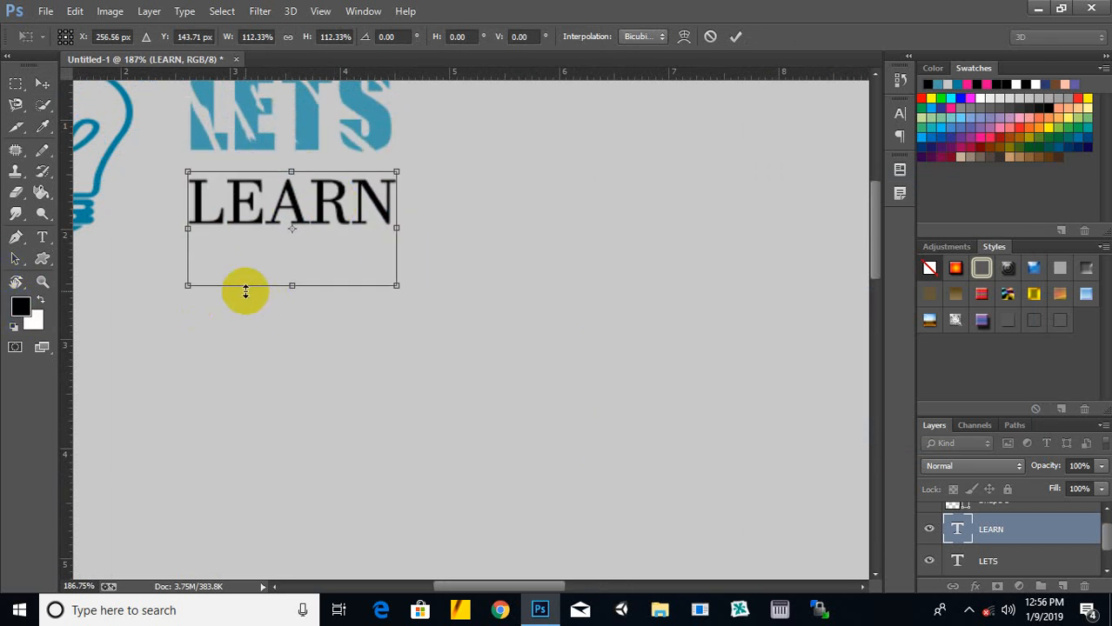
double_click(251, 274)
Step: Fill the "LEARN" text layer with the dark gray 262626
click(12, 329)
click(20, 306)
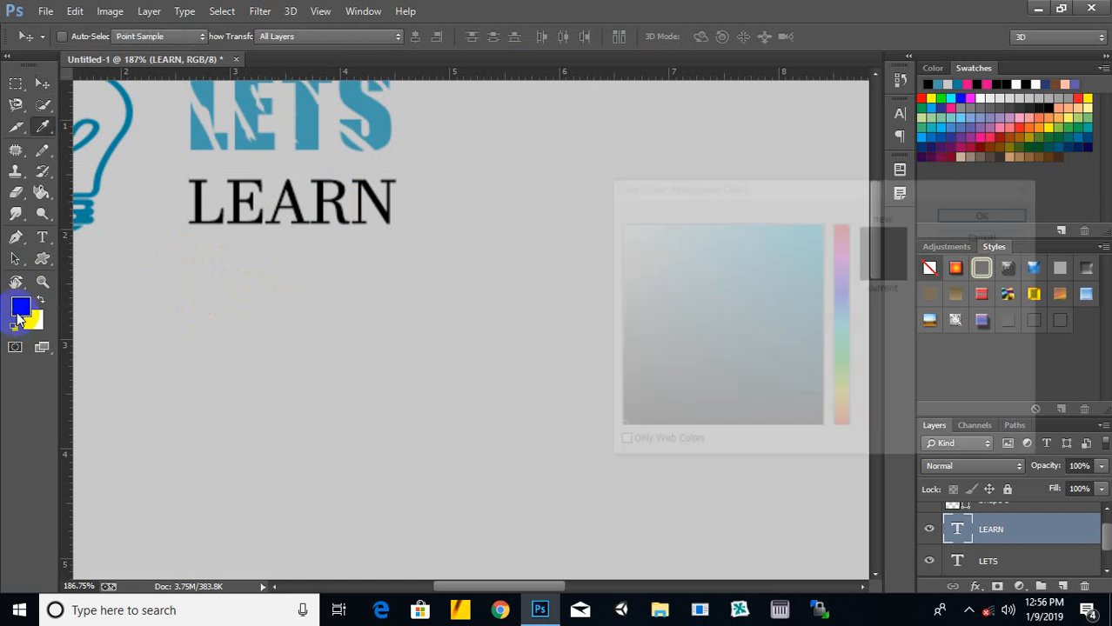
click(612, 391)
drag(606, 394, 603, 397)
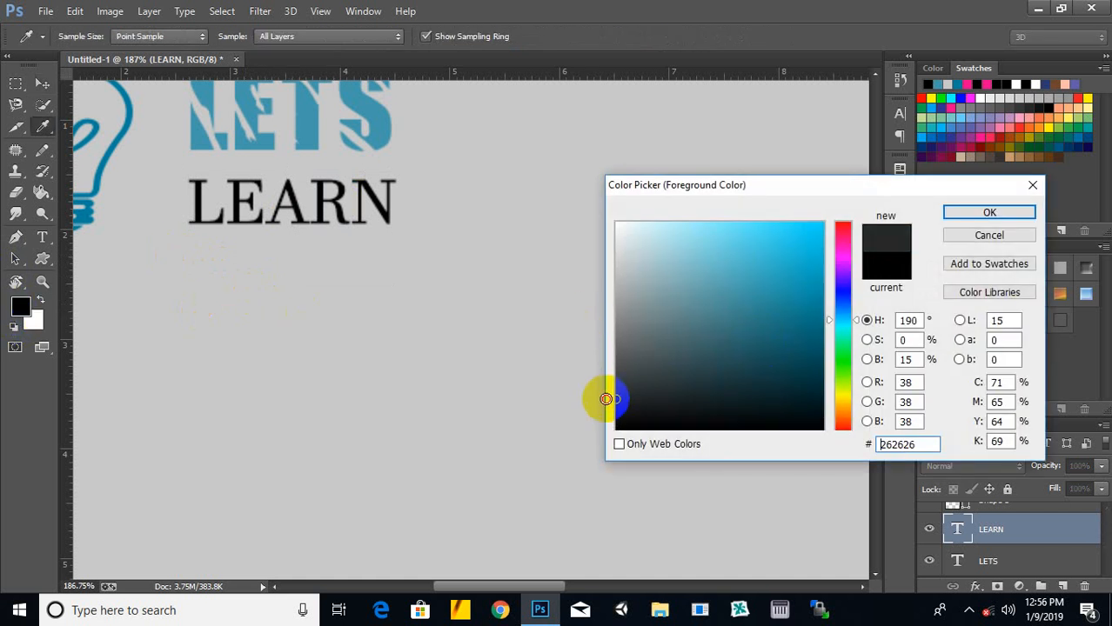
click(989, 213)
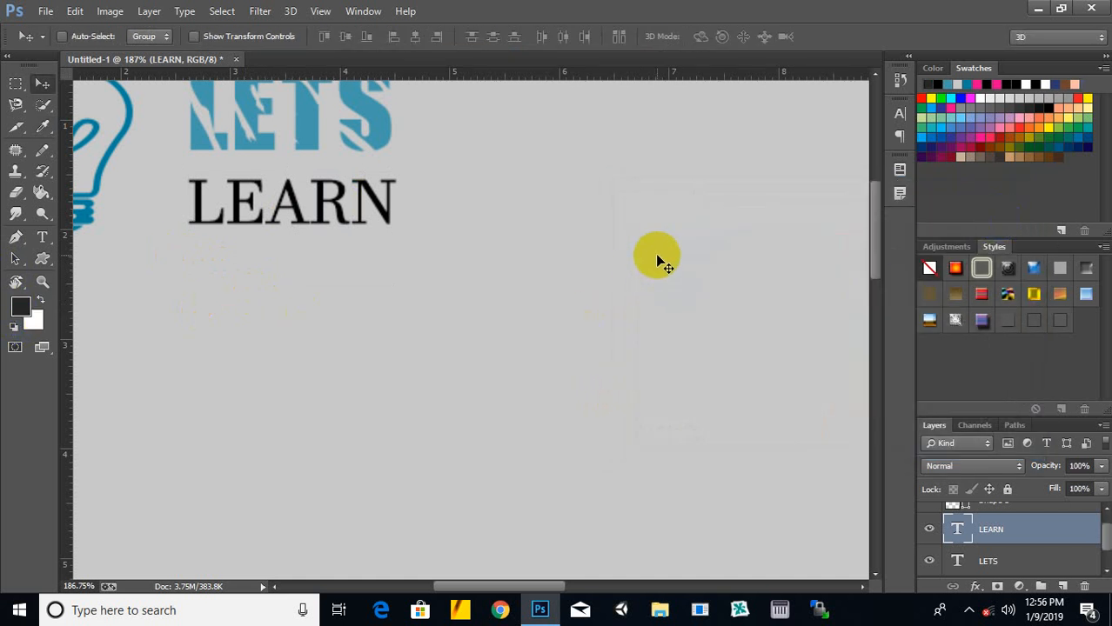
key(alt+BackSpace)
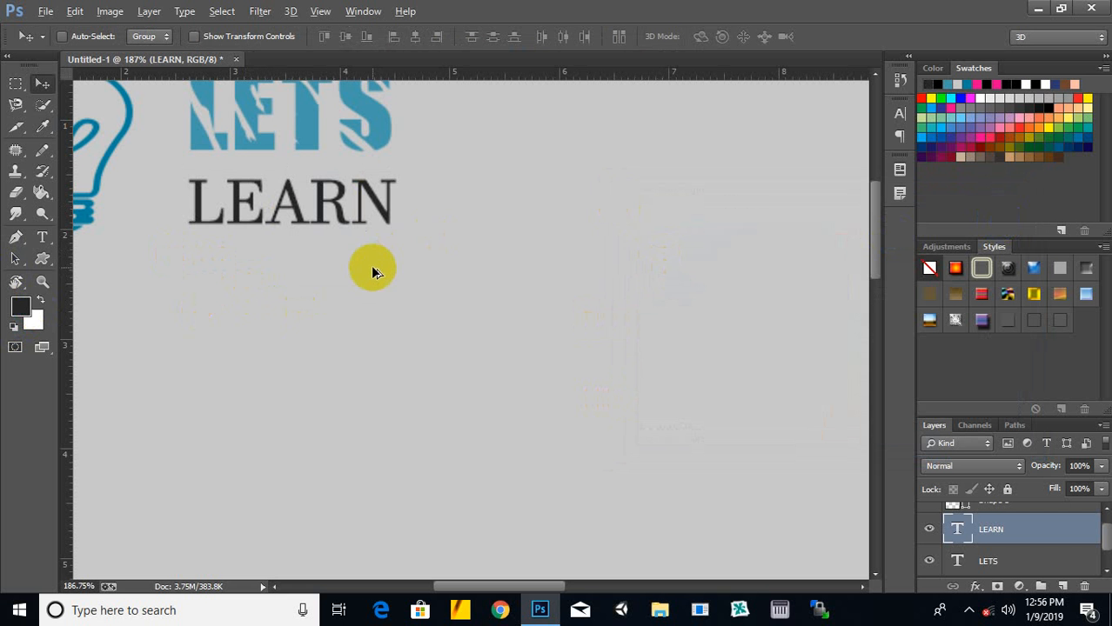
Step: Scale the light-bulb shape up to about 143% so it stands taller than the stacked text, keeping it beside "LETS LEARN"
scroll(373, 280, down, 7)
scroll(372, 280, down, 2)
scroll(356, 280, up, 1)
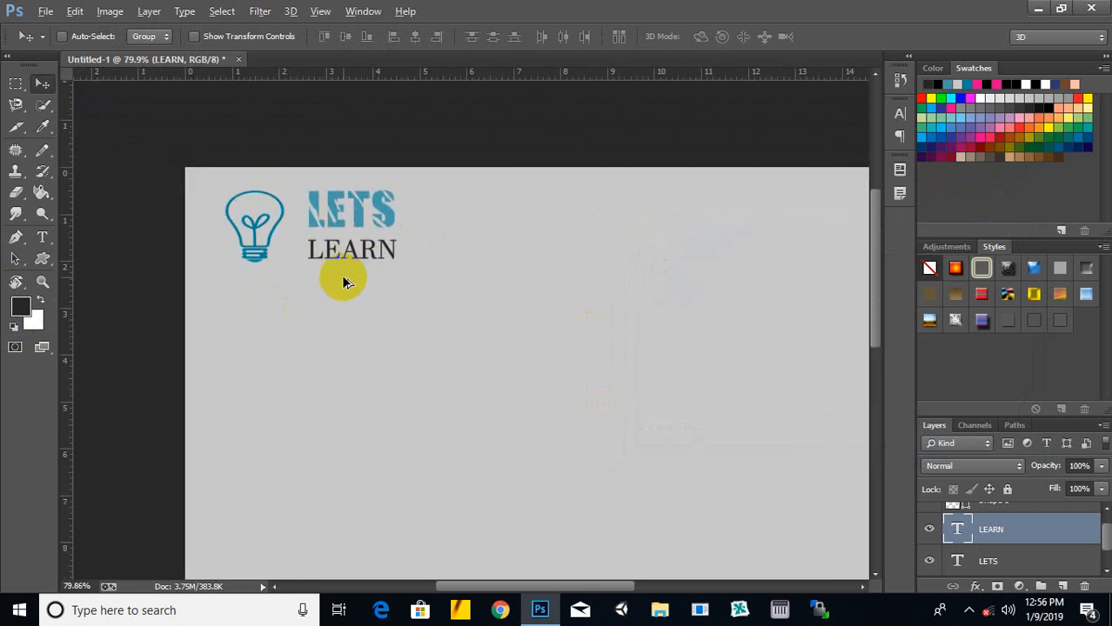
right_click(264, 223)
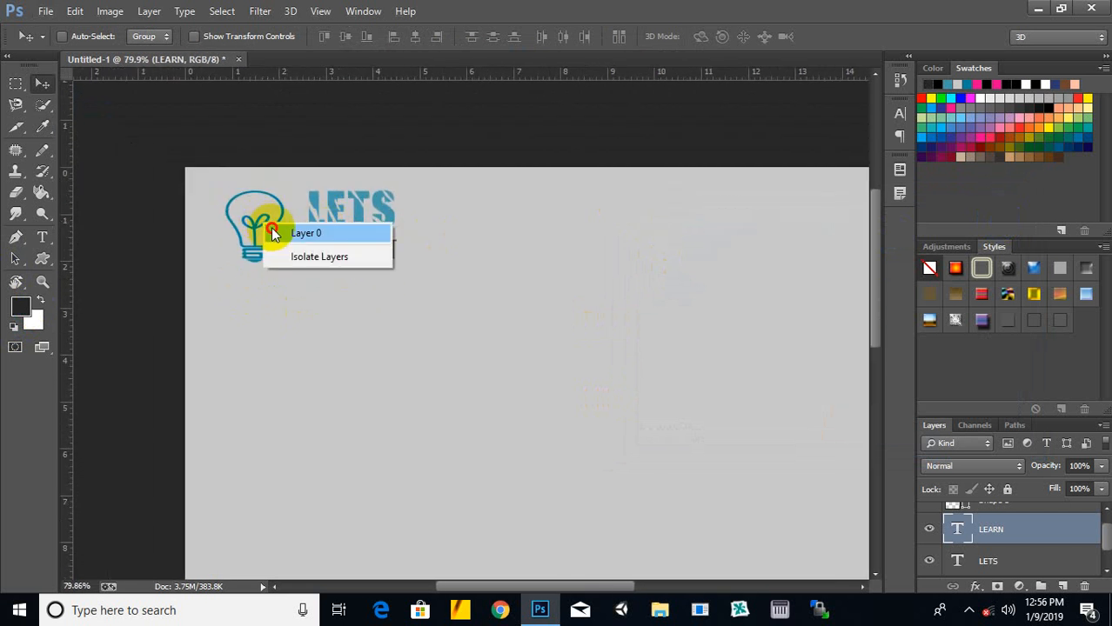
click(273, 232)
right_click(265, 225)
click(272, 233)
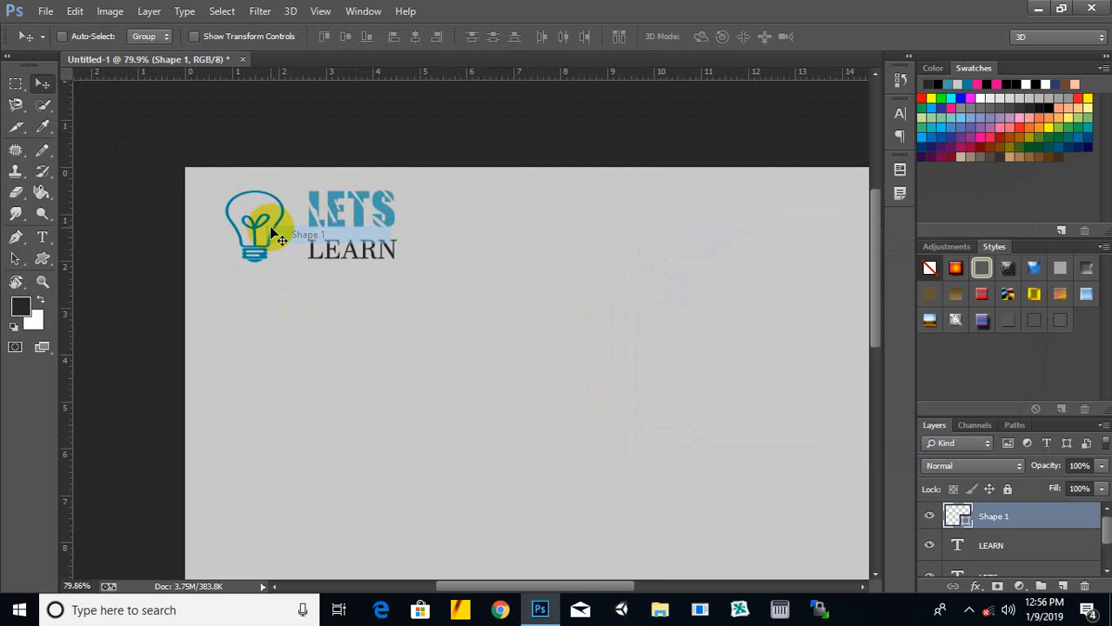
key(ctrl+t)
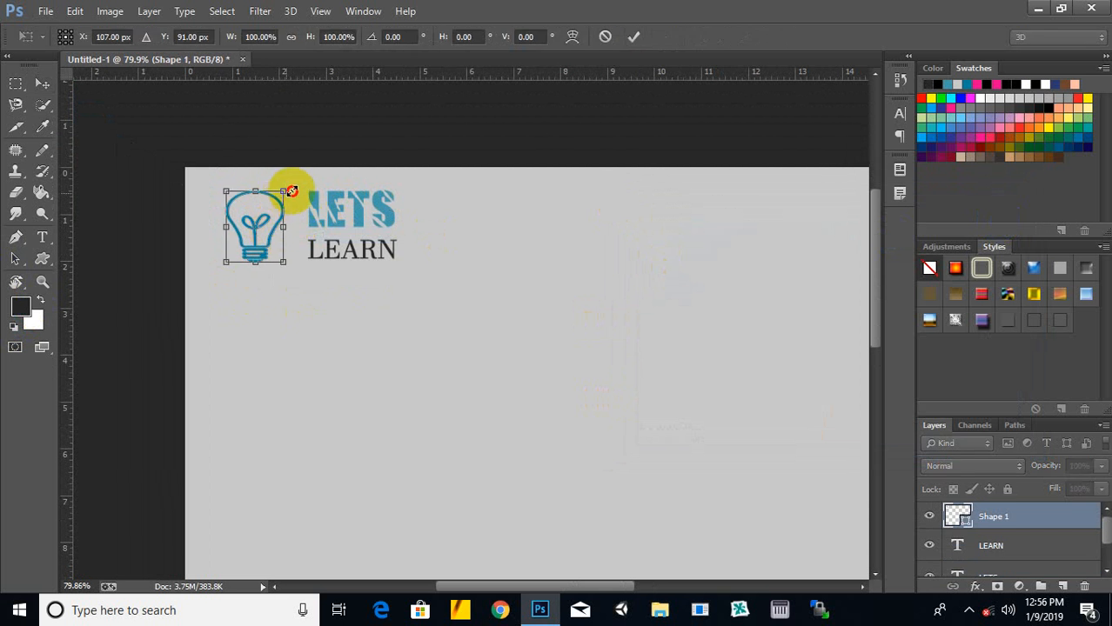
drag(292, 191, 302, 180)
drag(227, 265, 209, 279)
drag(257, 233, 272, 221)
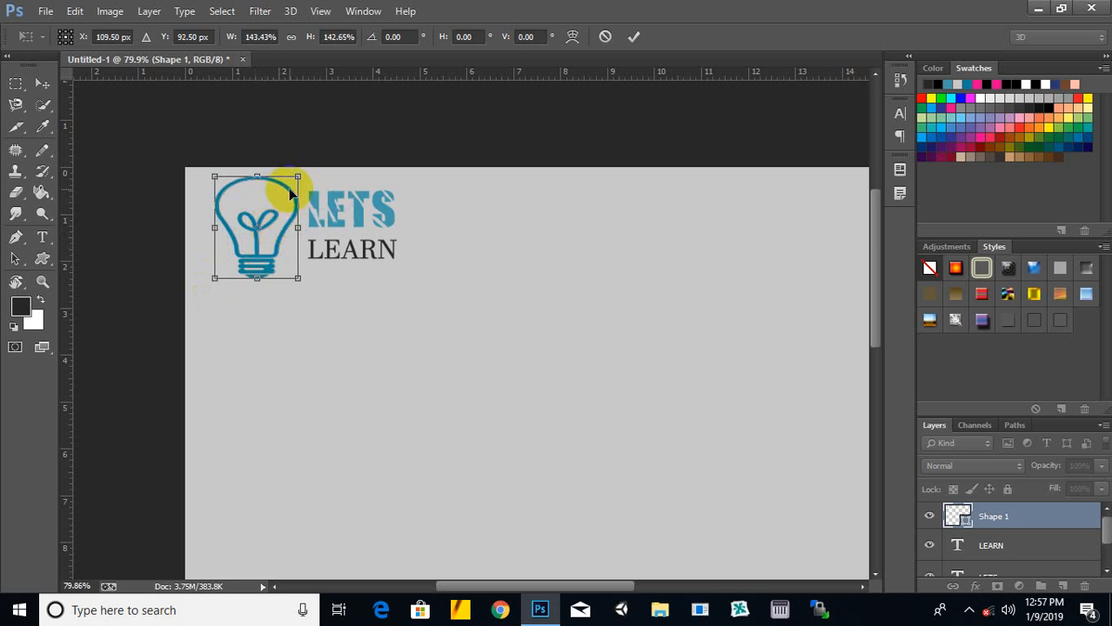
key(Return)
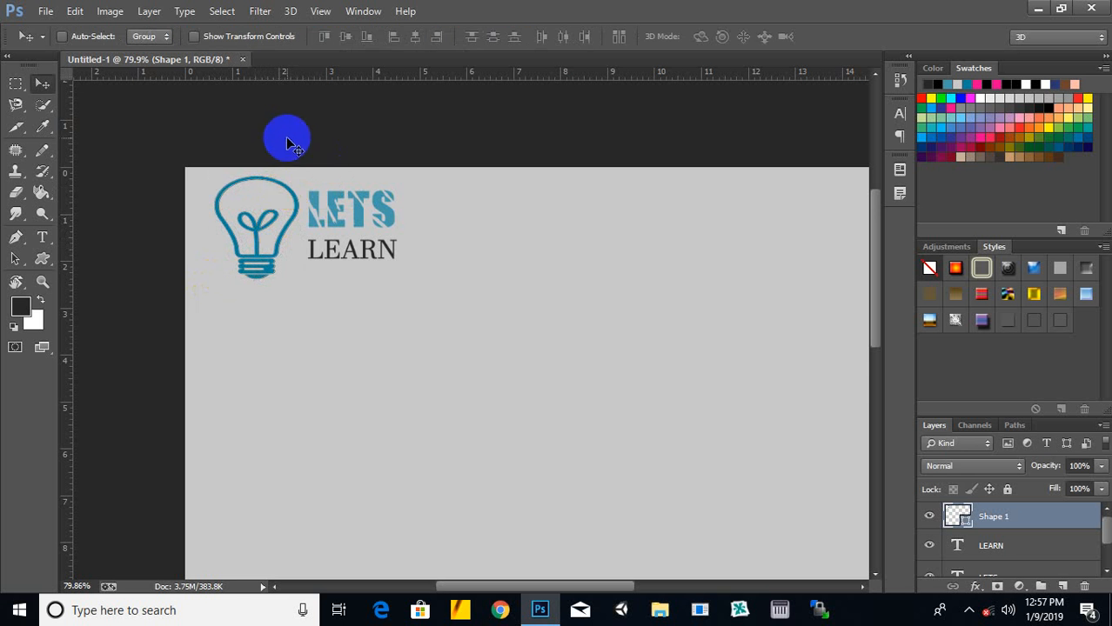
Step: Duplicate the "LEARN" text layer and place the copy in the upper-right area of the canvas, level with the logo
scroll(285, 141, down, 4)
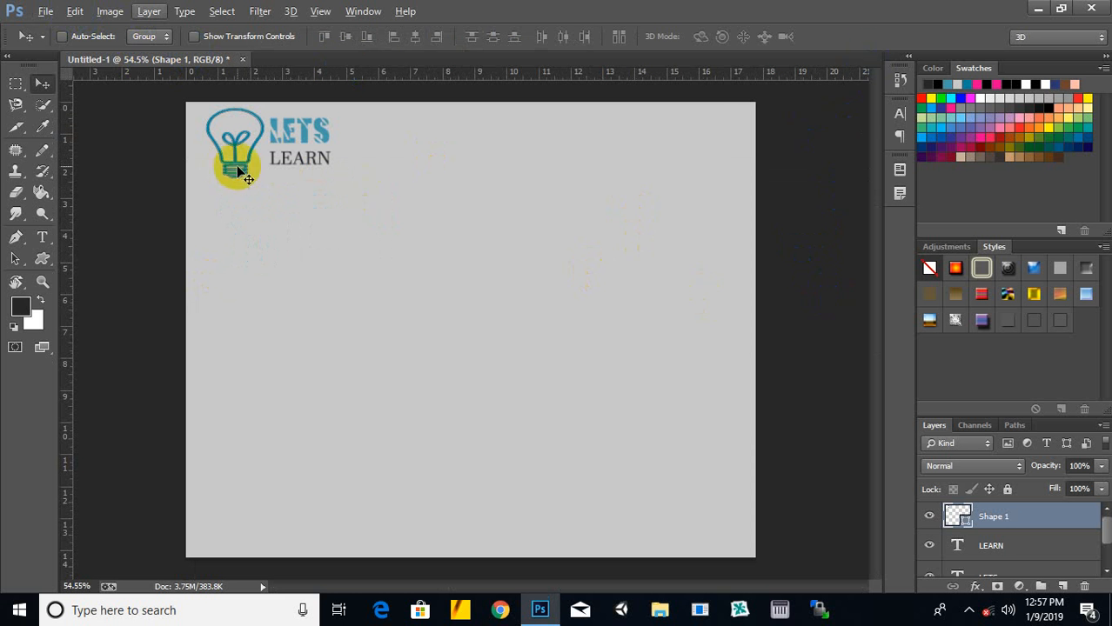
right_click(309, 166)
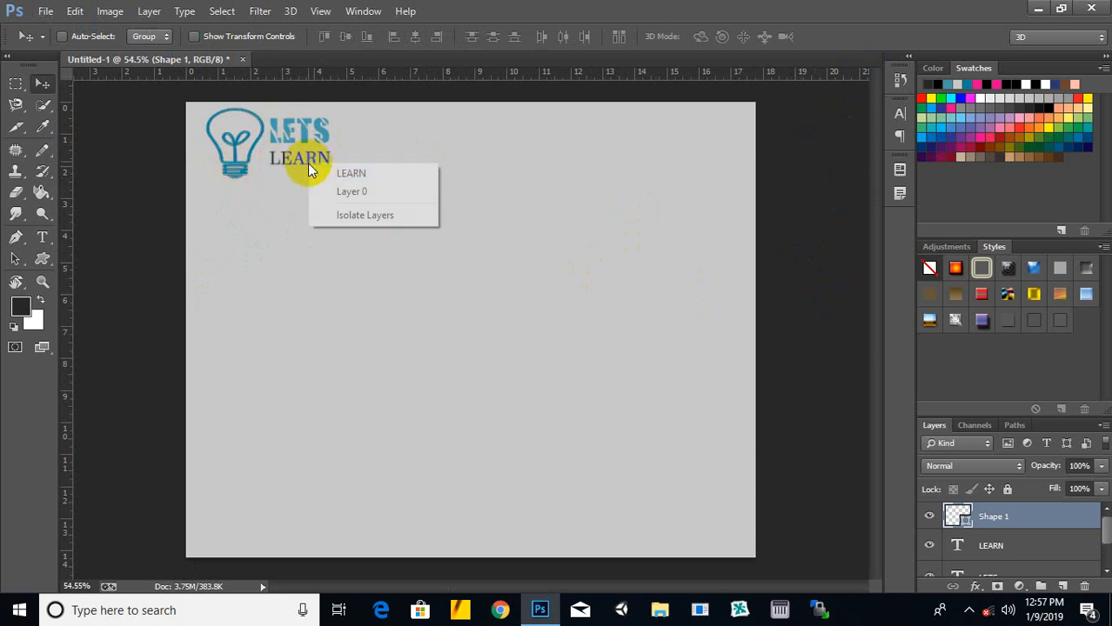
click(323, 172)
drag(308, 165, 306, 163)
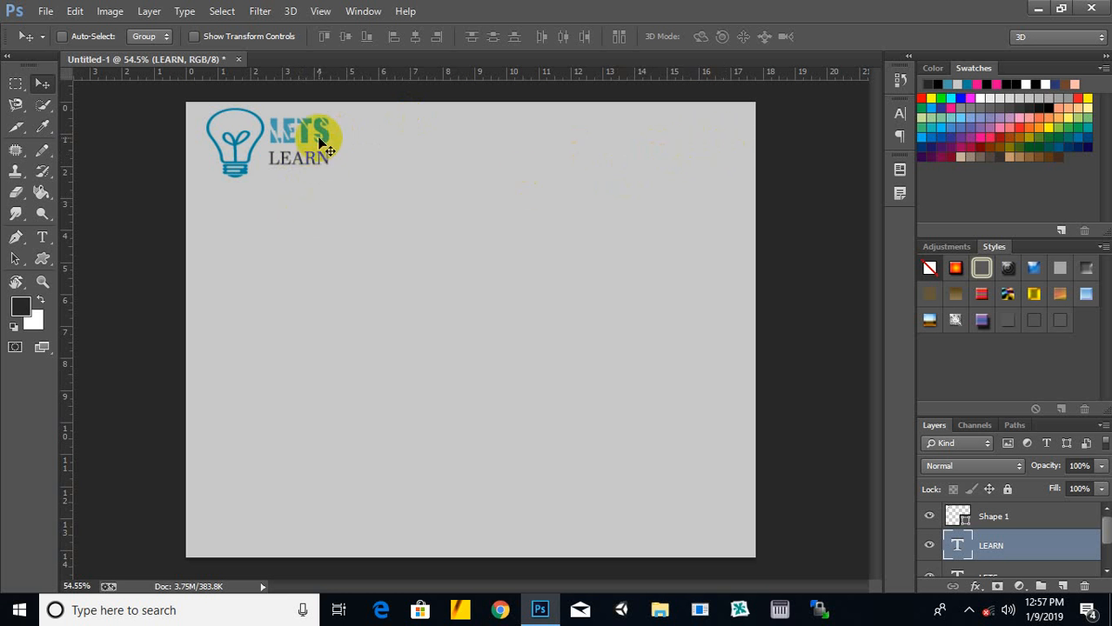
right_click(327, 165)
drag(321, 162, 581, 146)
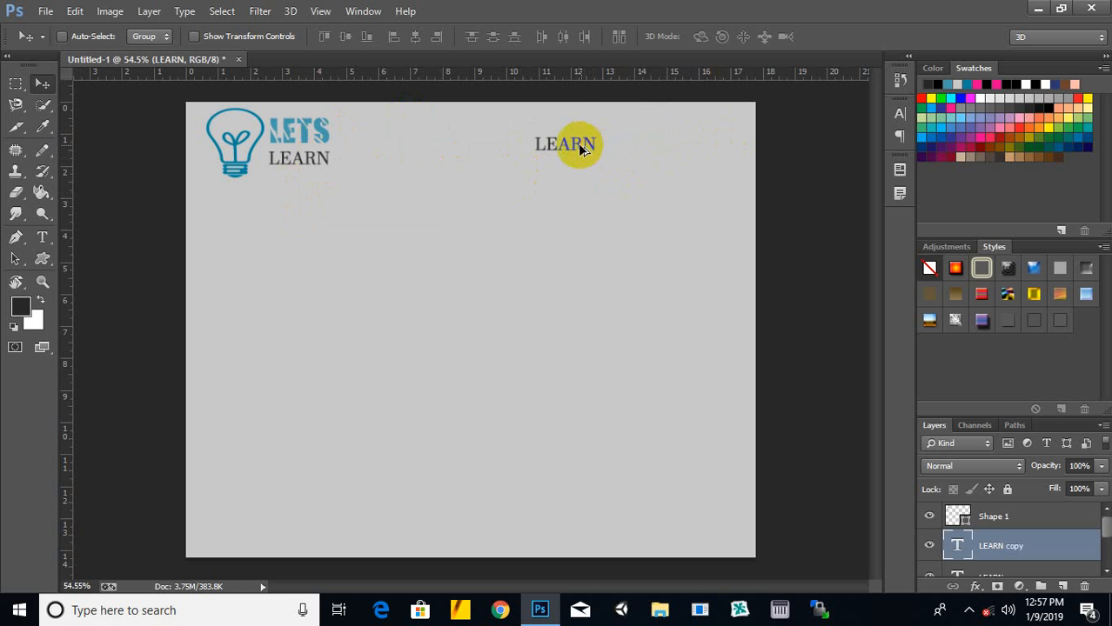
Step: Replace the text of the "LEARN" copy with "SEARCH:"
click(42, 237)
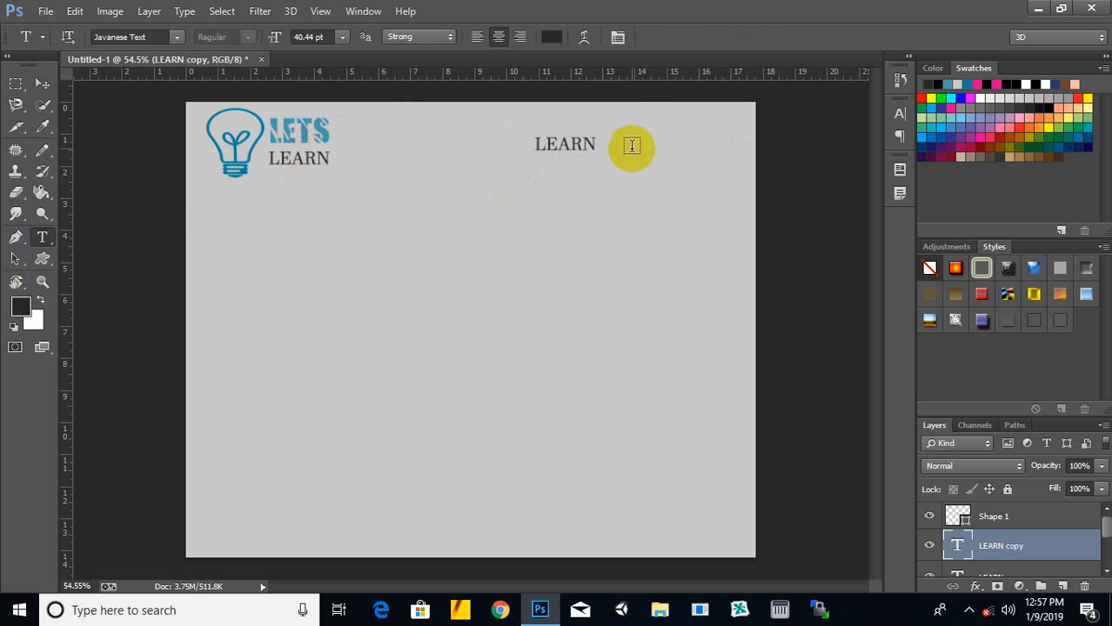
click(571, 144)
double_click(572, 160)
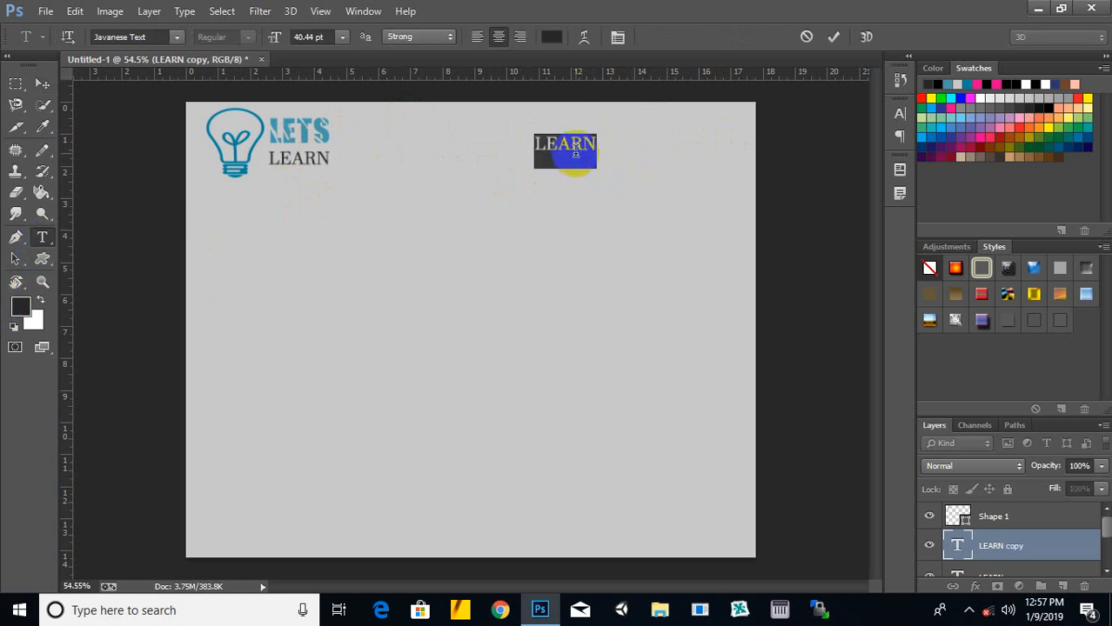
click(576, 154)
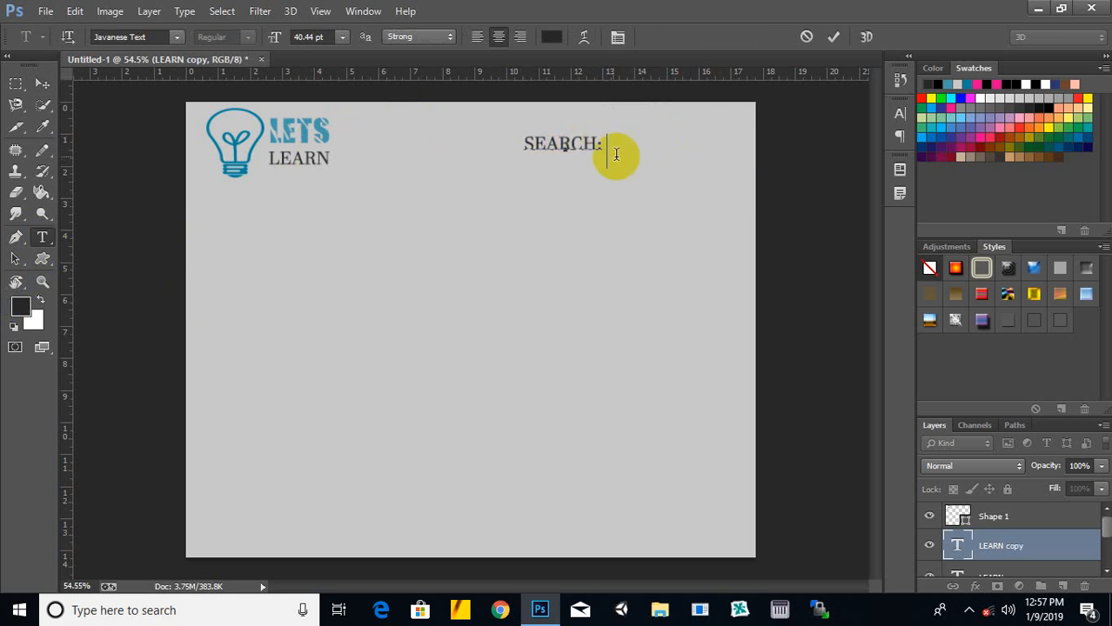
Step: Try an ellipse about 279 x 43 px beside "SEARCH:" as the search field, and undo it
click(41, 259)
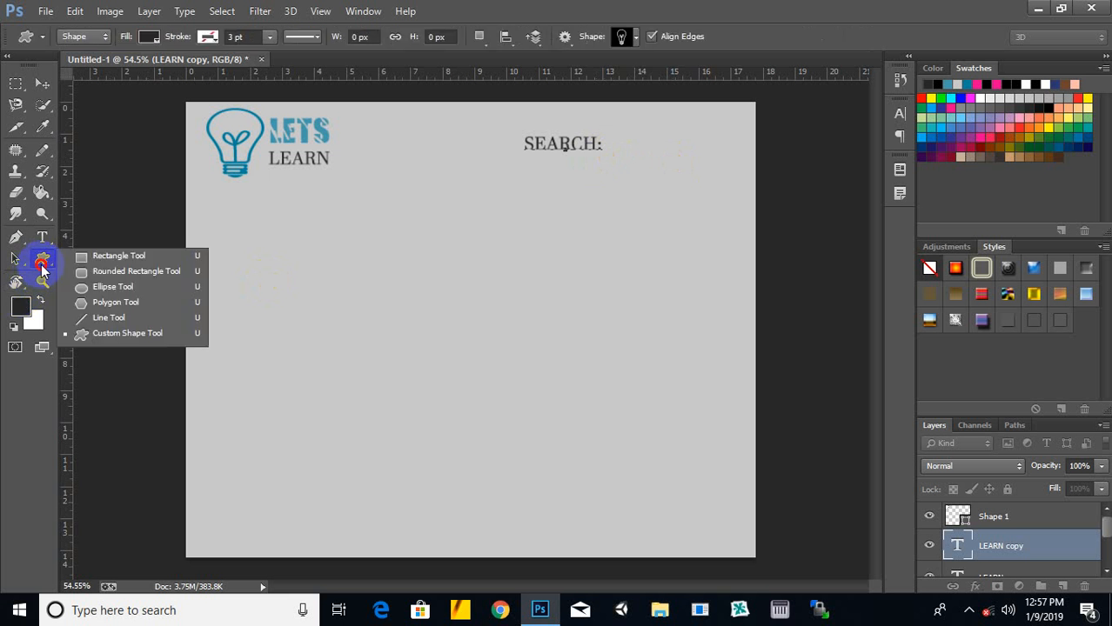
click(95, 335)
click(635, 37)
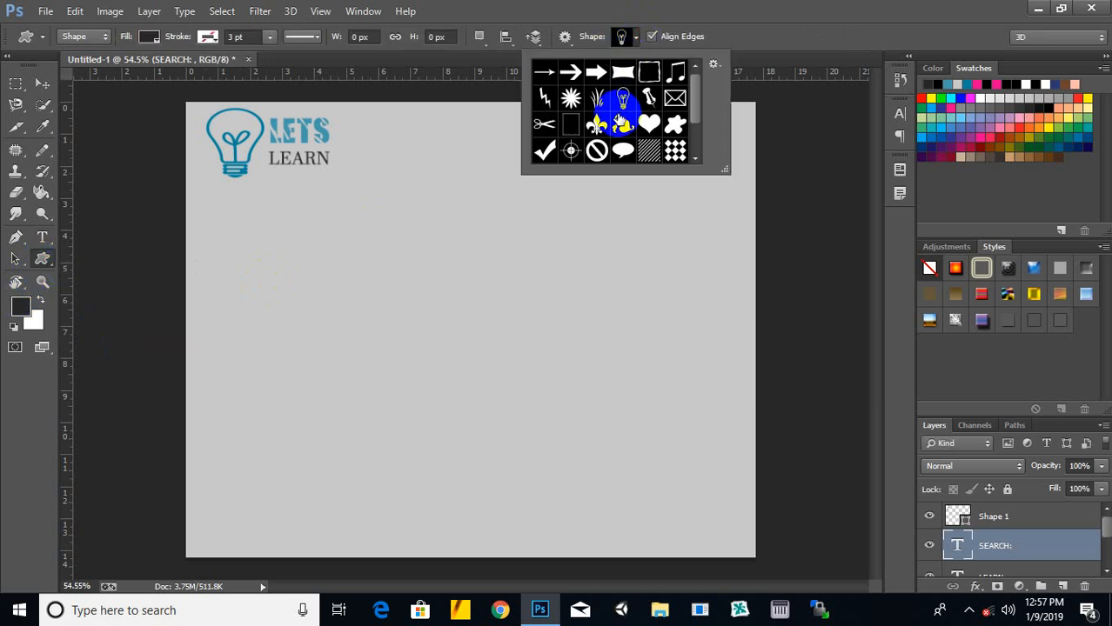
scroll(623, 122, down, 2)
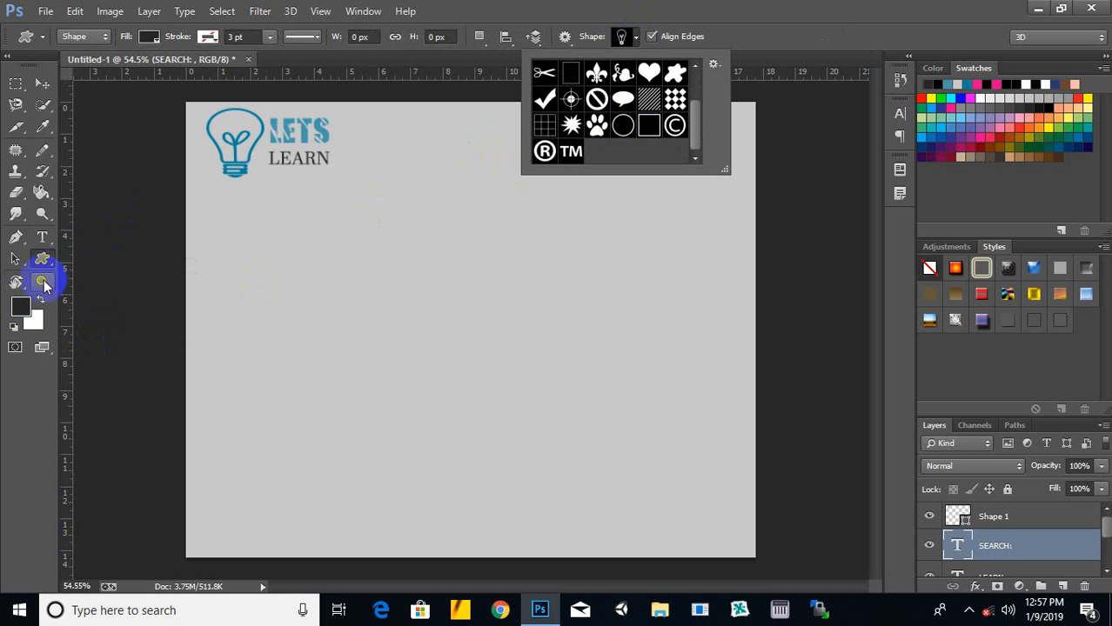
click(42, 258)
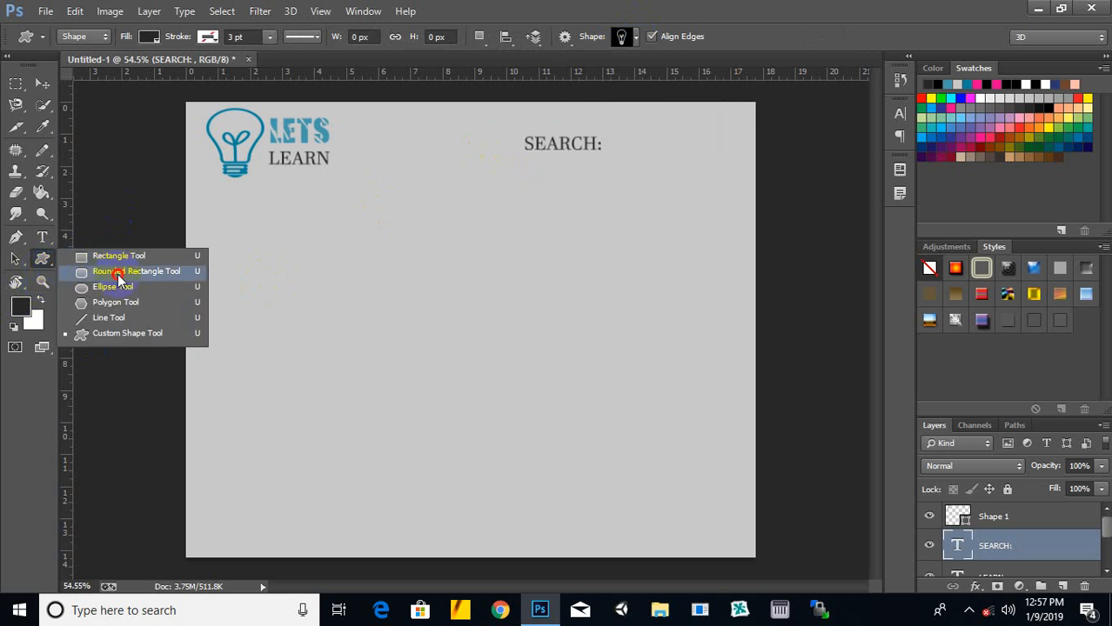
click(119, 277)
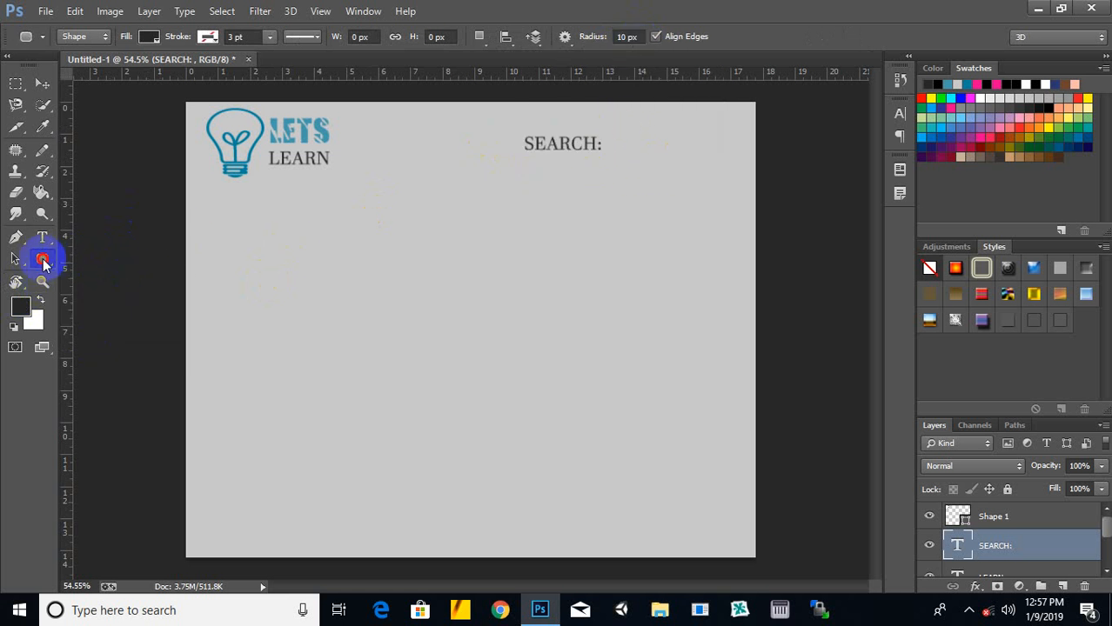
click(43, 260)
click(113, 286)
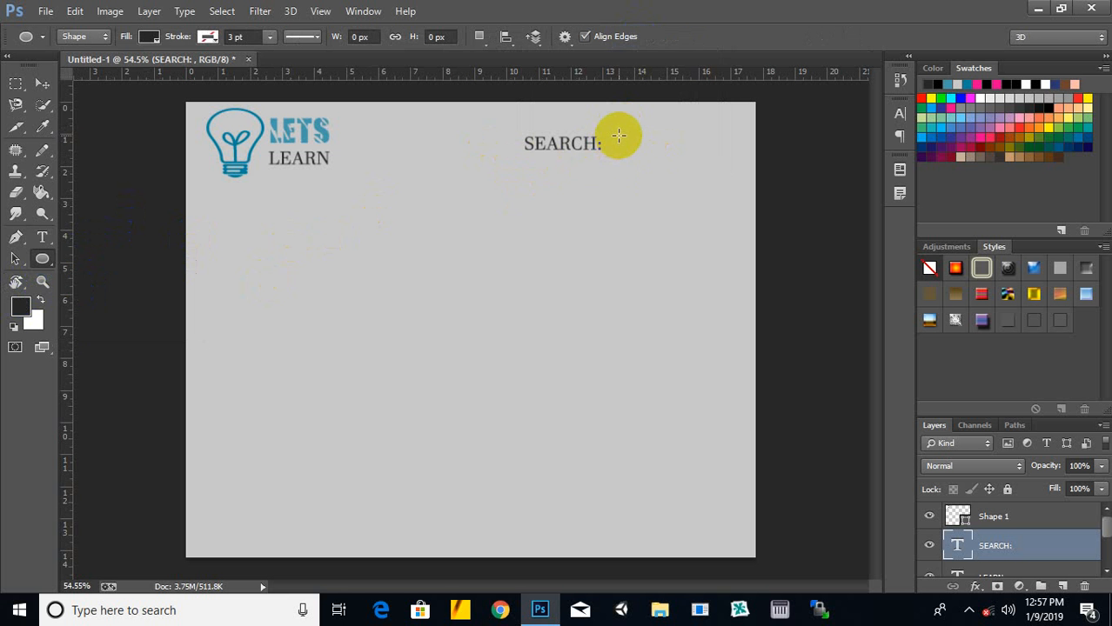
drag(619, 136, 739, 157)
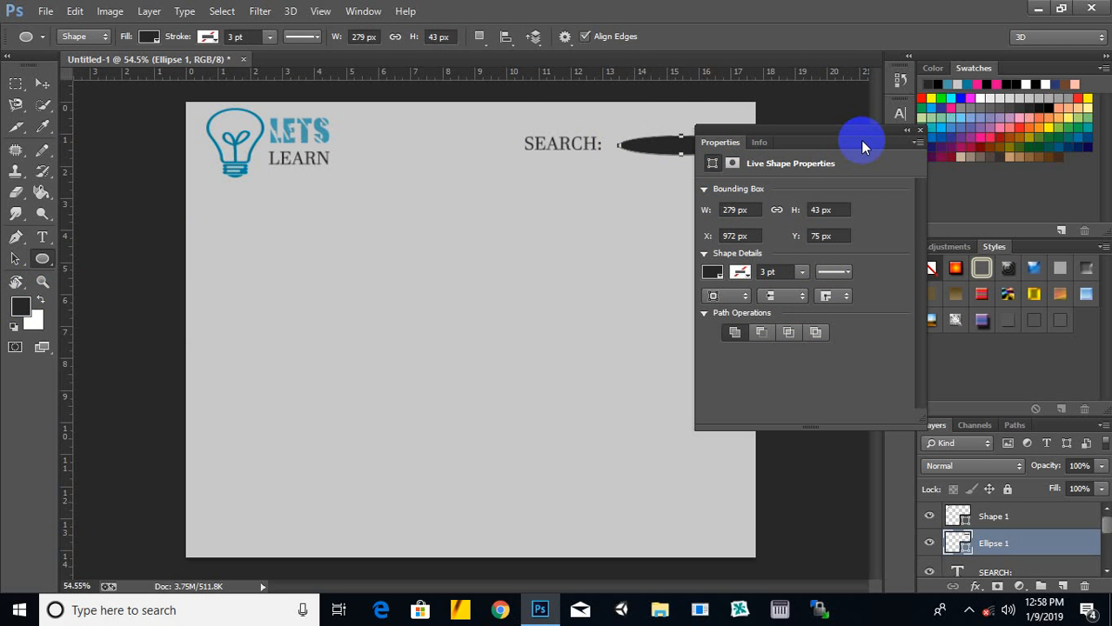
click(912, 131)
key(ctrl+z)
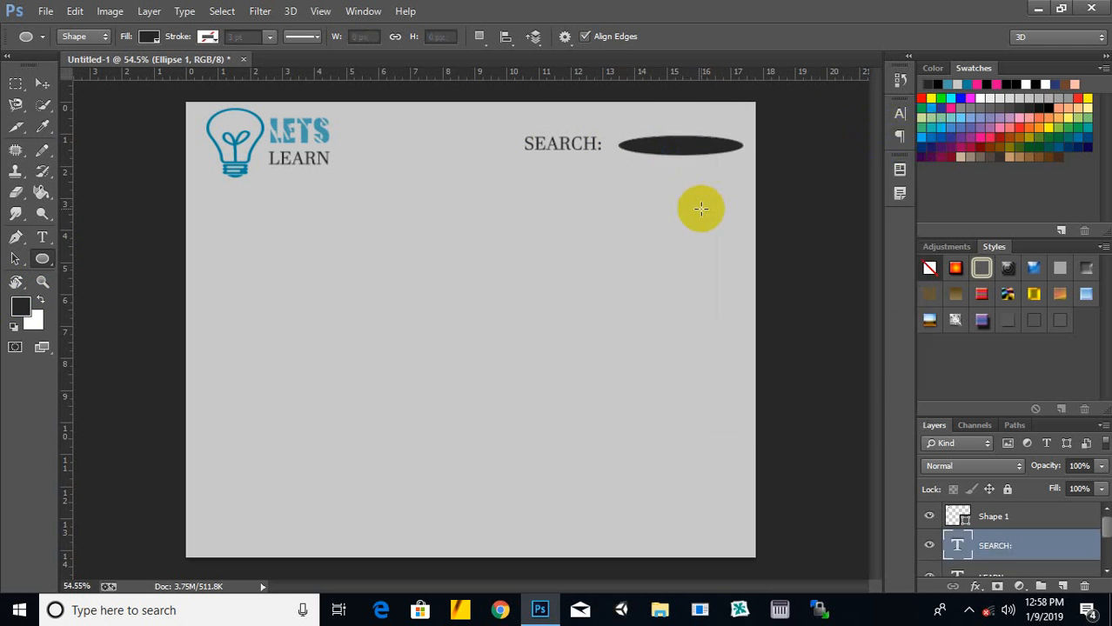
Step: Draw a rounded rectangle about 279 x 41 px with a 10 px radius beside "SEARCH:" and align it closely with the text
drag(48, 265, 133, 271)
drag(617, 137, 738, 153)
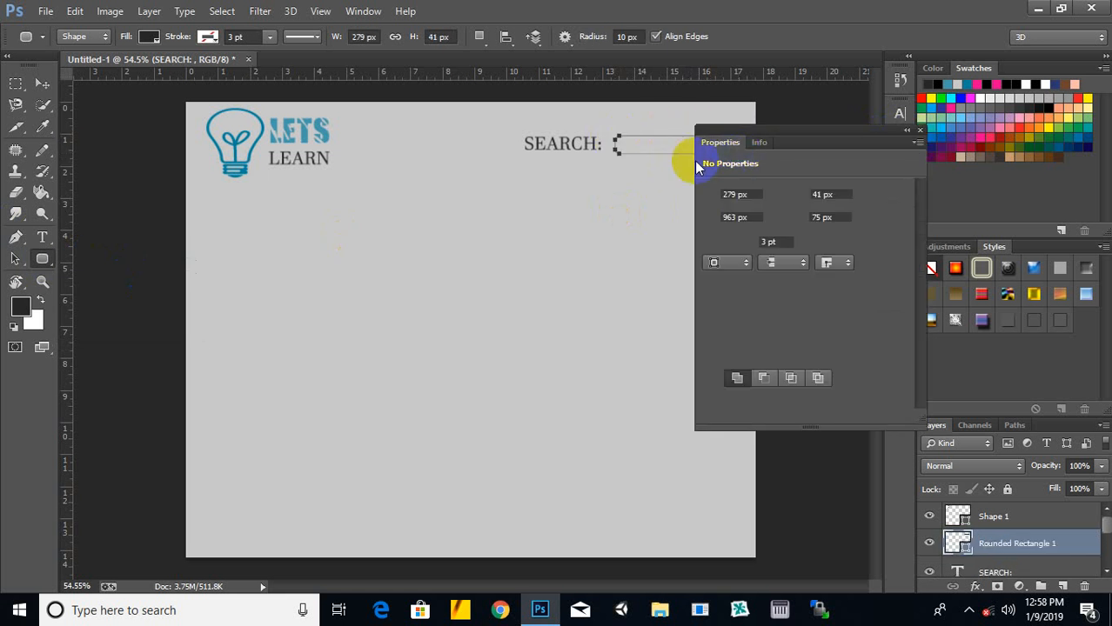
click(920, 131)
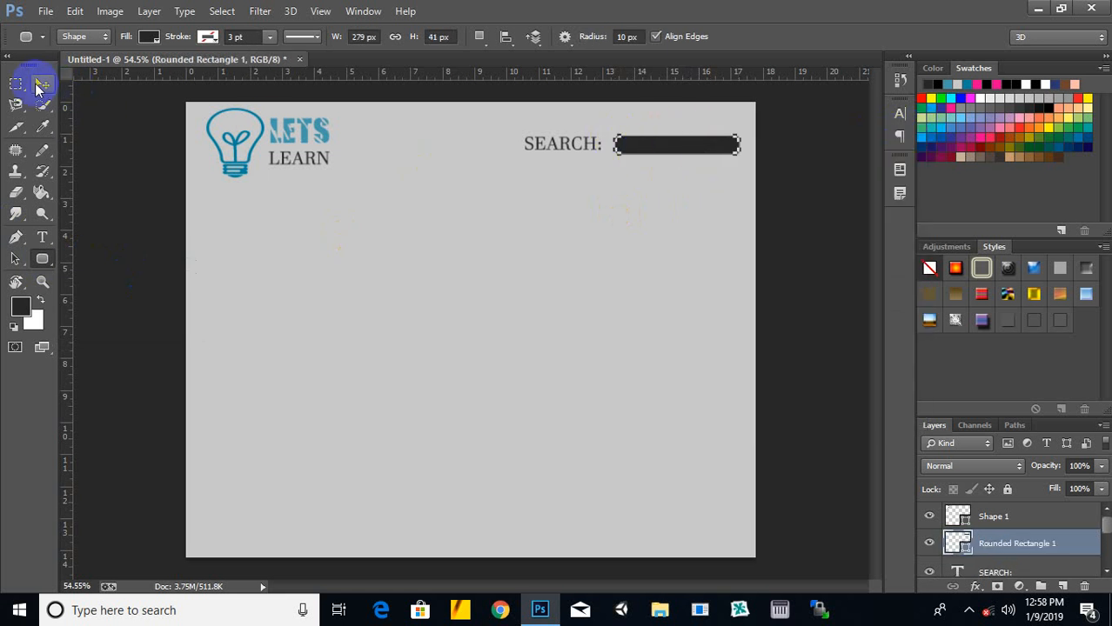
click(42, 83)
click(689, 154)
drag(688, 154, 682, 154)
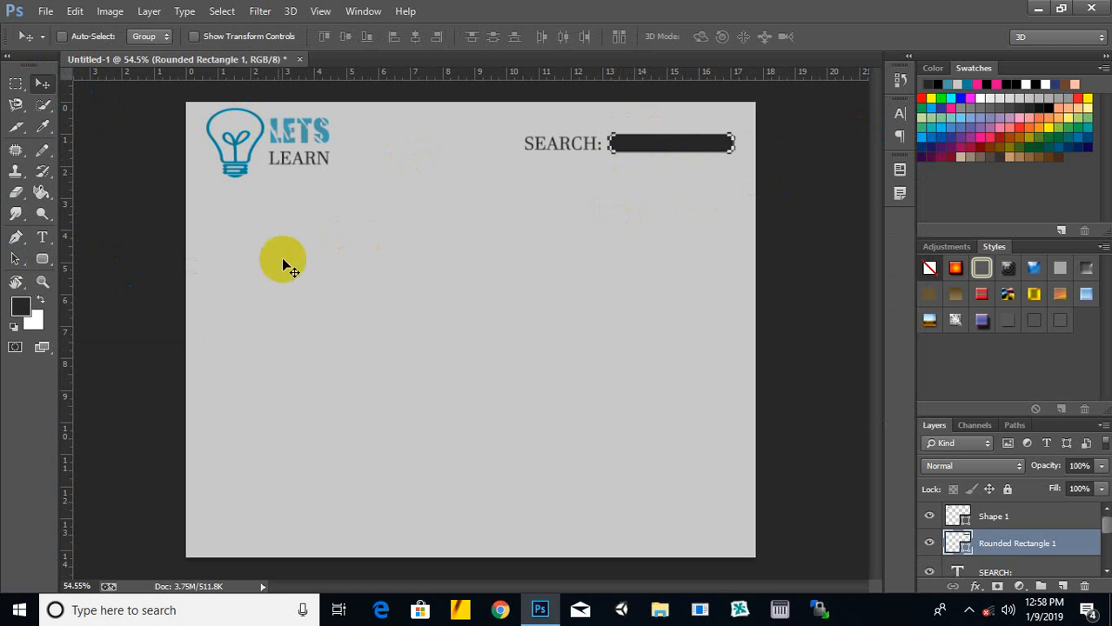
Step: Fill the rounded search field with white
click(15, 259)
click(17, 301)
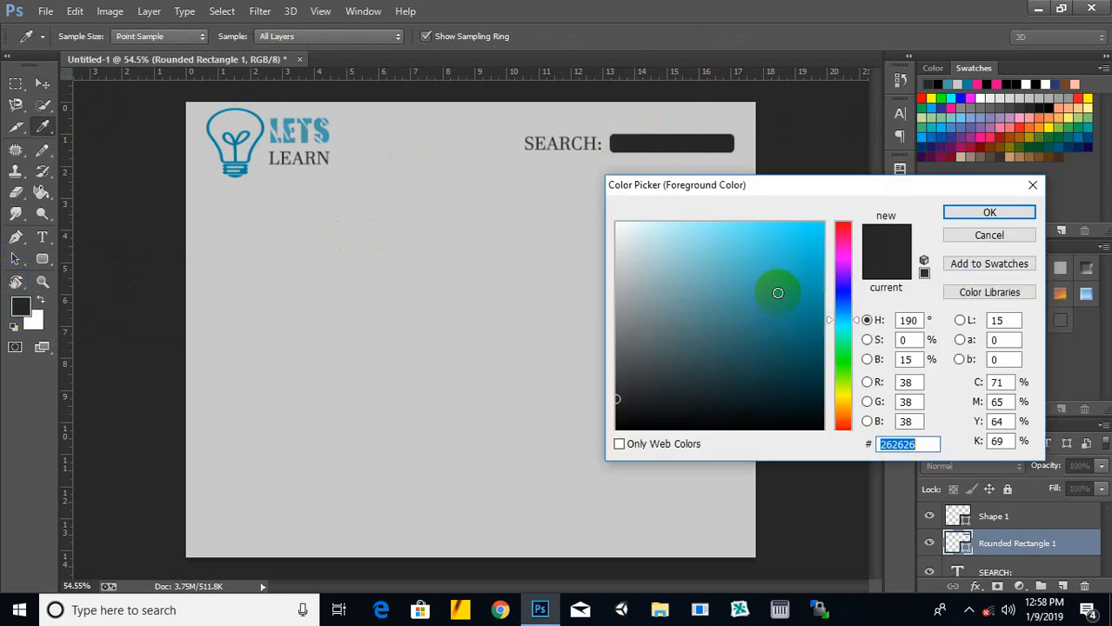
click(541, 191)
click(1031, 214)
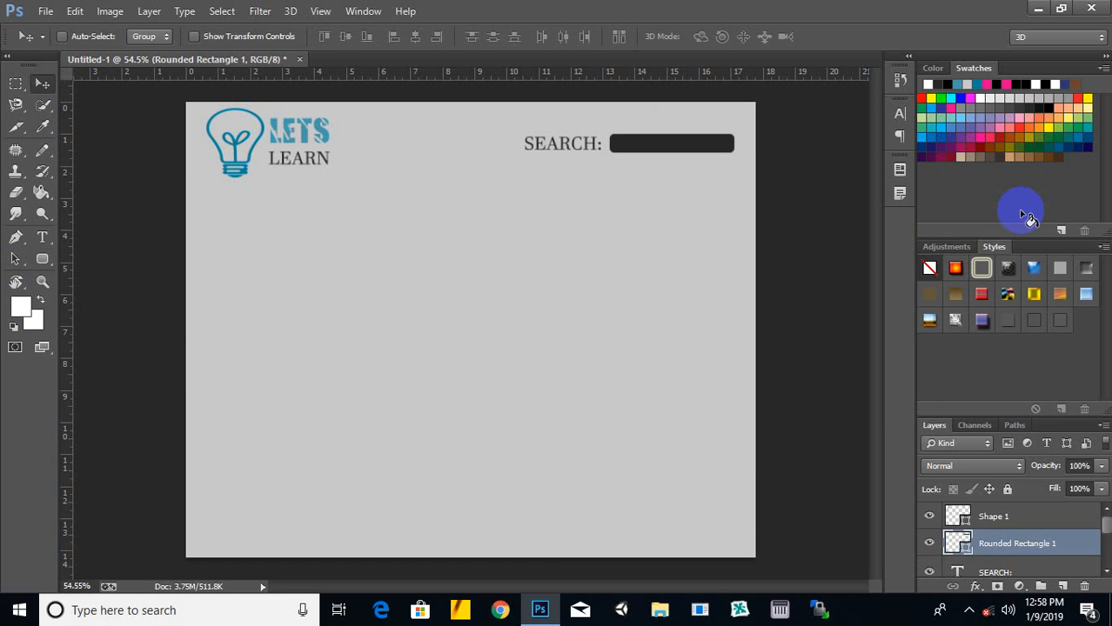
key(alt+BackSpace)
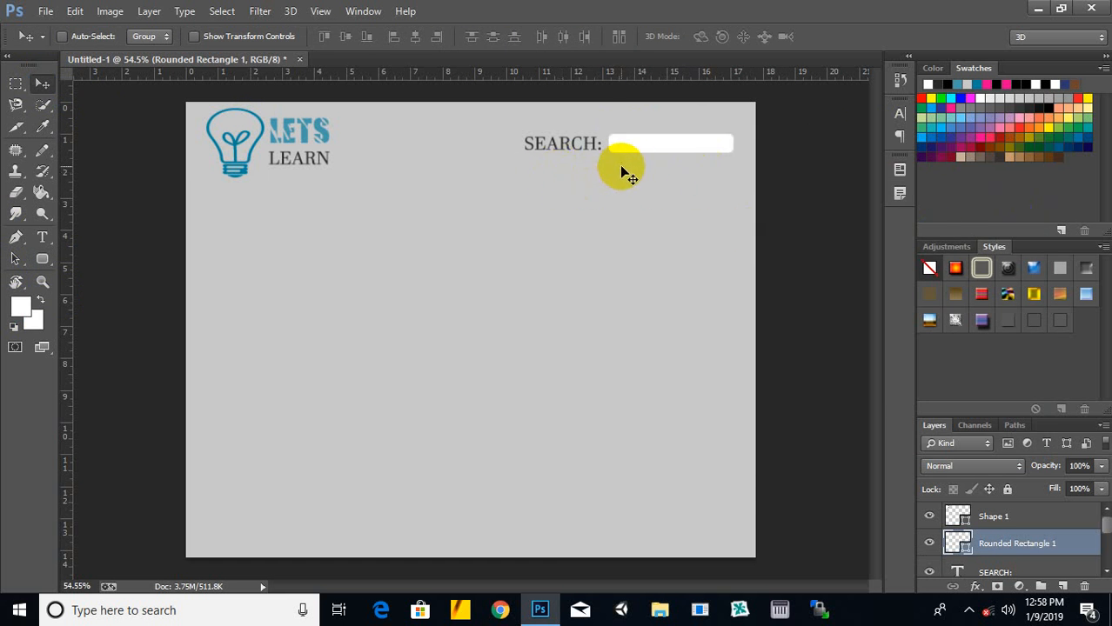
Step: Draw a full-width rectangle about 1292 x 62 px below the logo and fill it with the blue 4399ab sampled from "LETS"
drag(42, 258, 92, 259)
drag(184, 185, 757, 212)
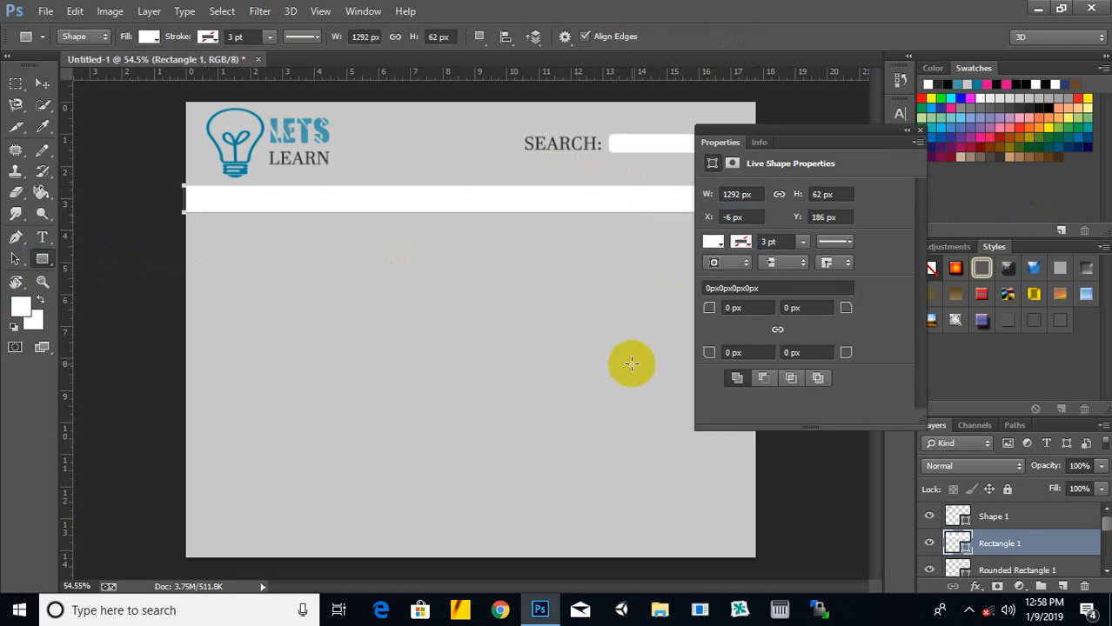
click(19, 306)
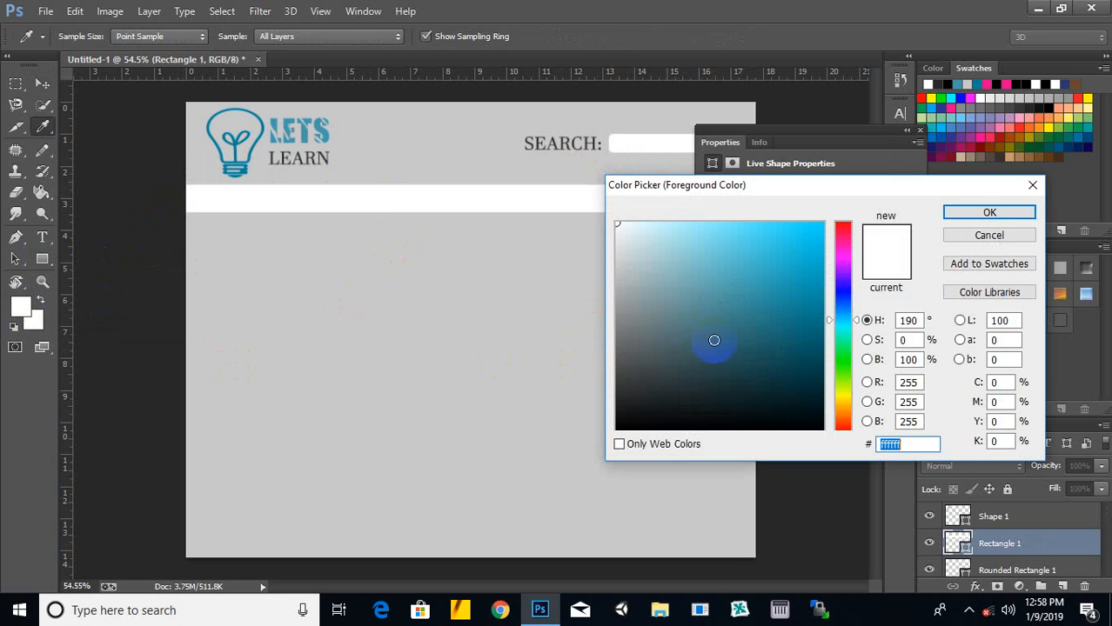
click(621, 460)
click(627, 427)
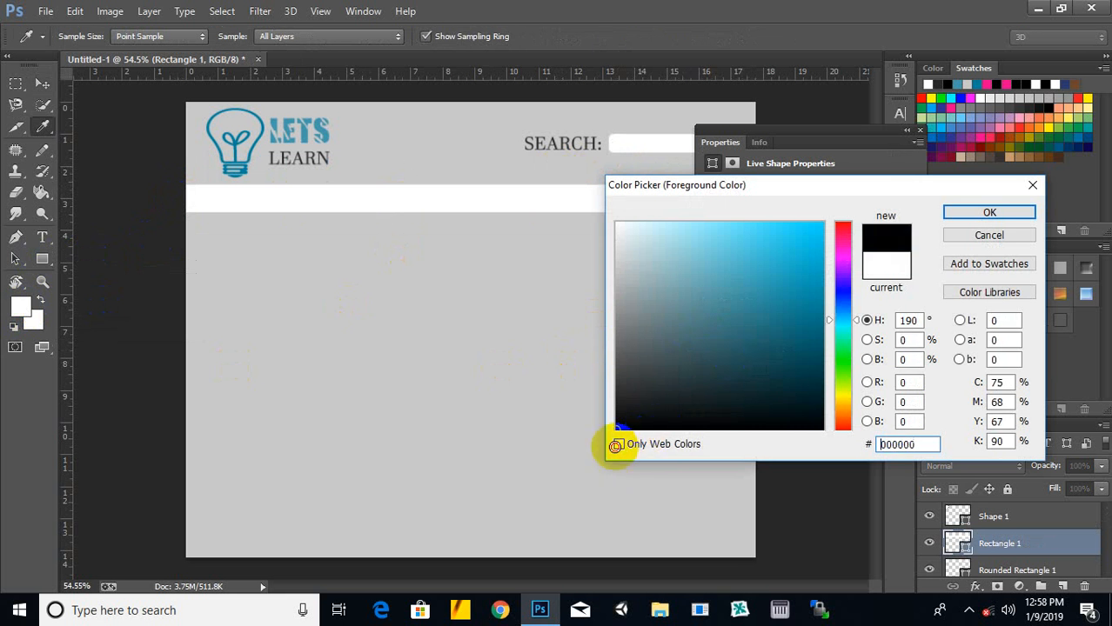
click(22, 306)
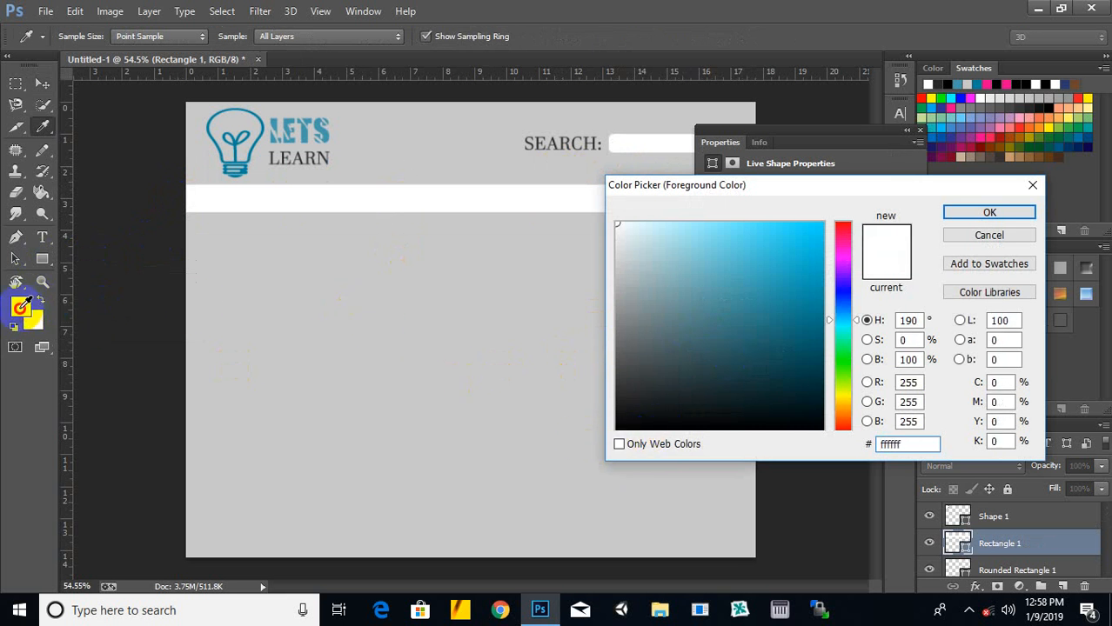
click(290, 122)
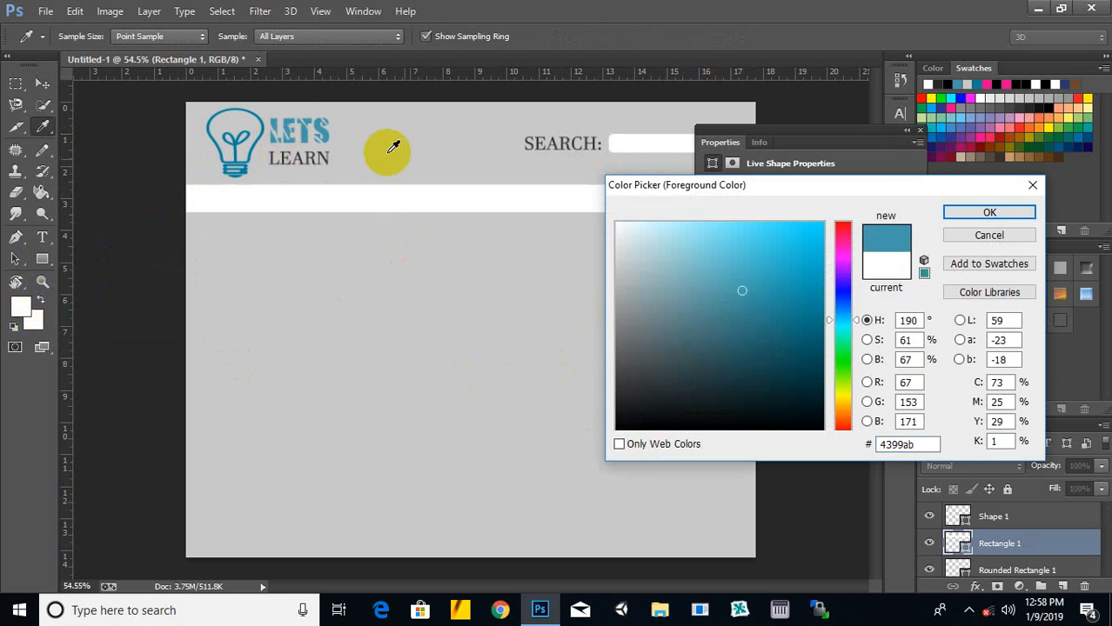
click(989, 213)
click(917, 131)
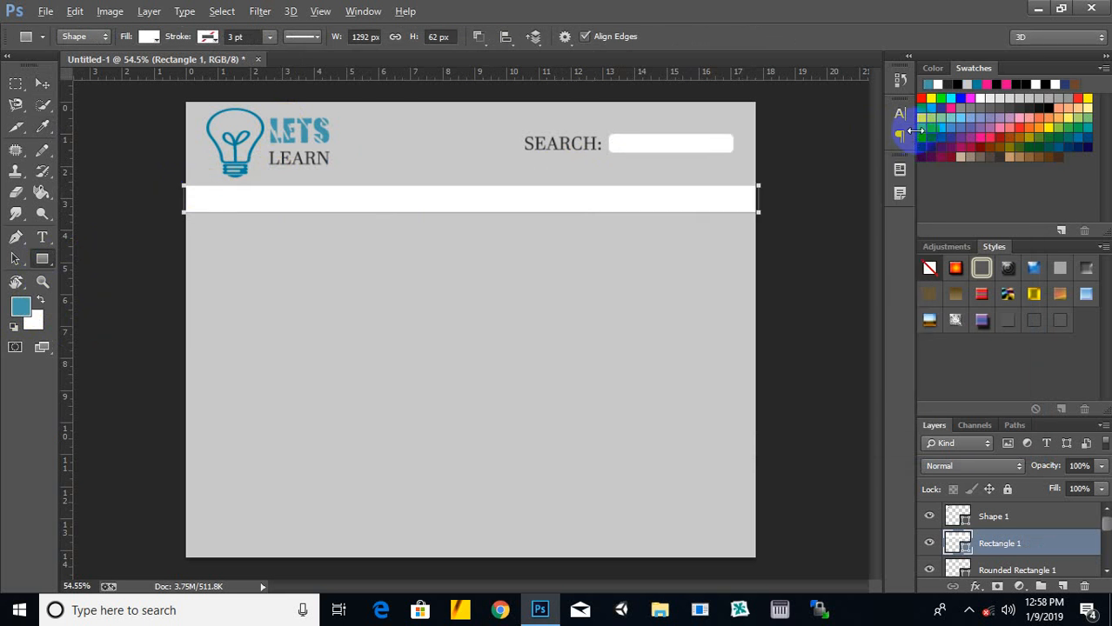
key(alt+BackSpace)
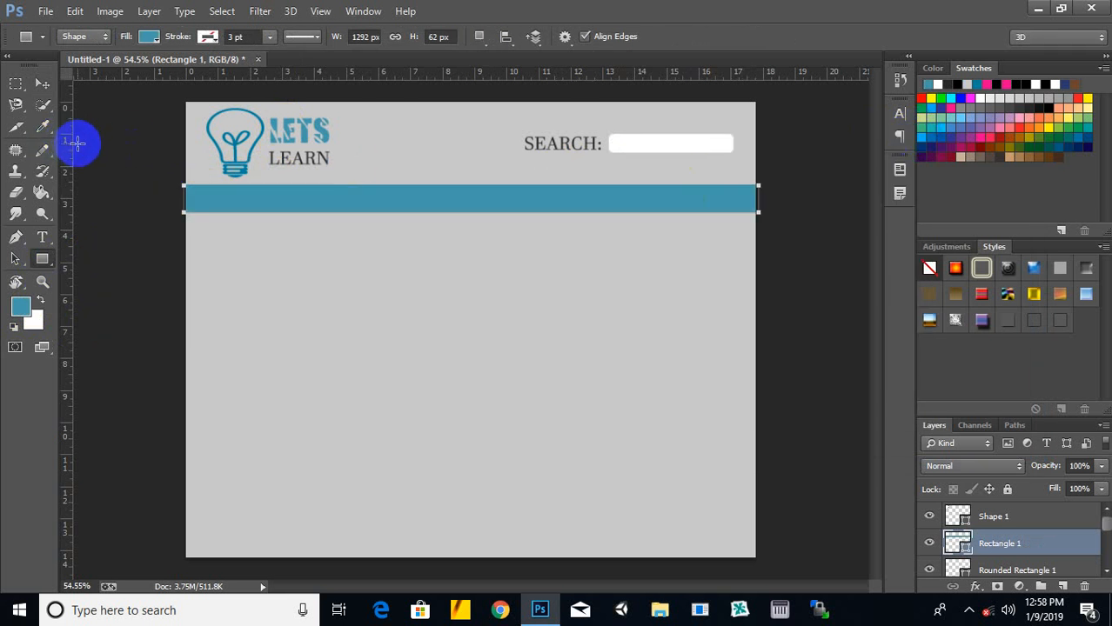
click(43, 86)
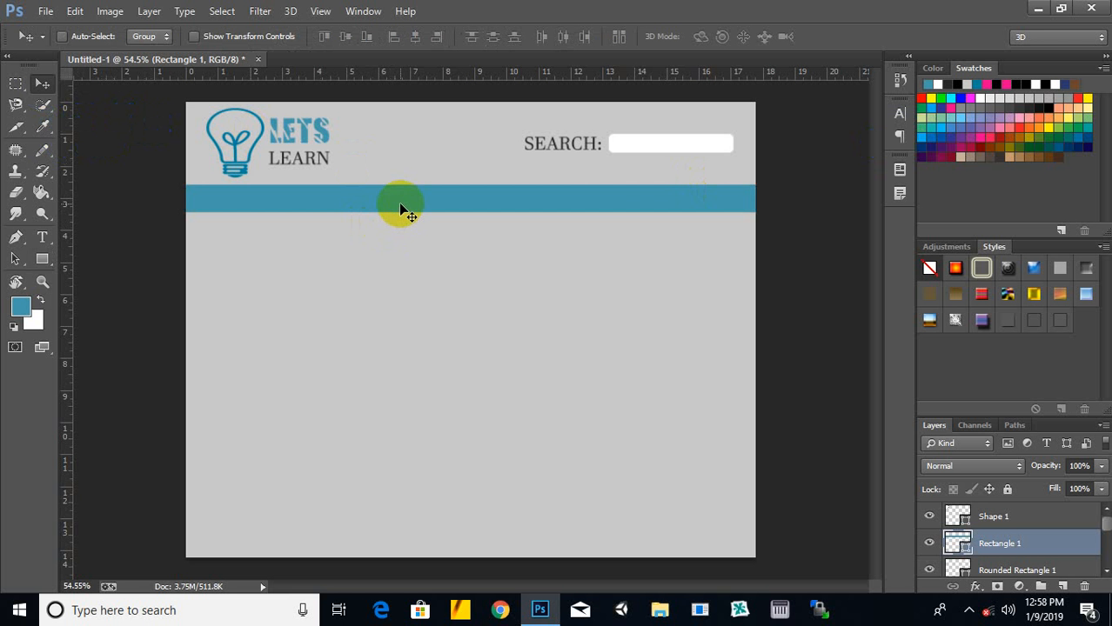
Step: Duplicate the LEARN logo text straight down onto the blue bar
right_click(283, 165)
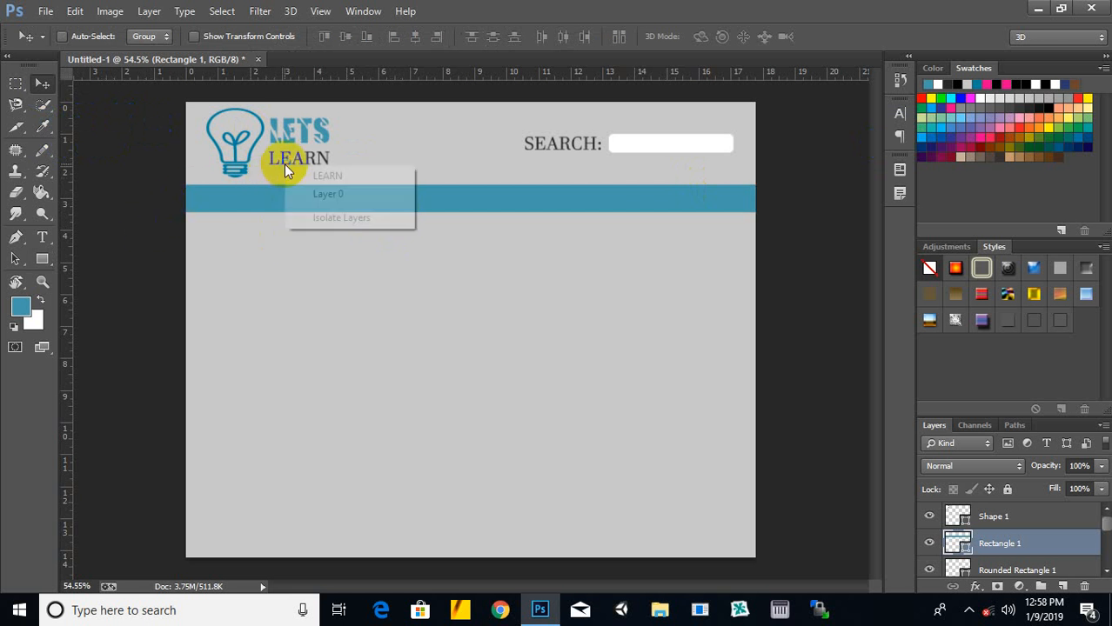
click(296, 172)
drag(284, 163, 281, 204)
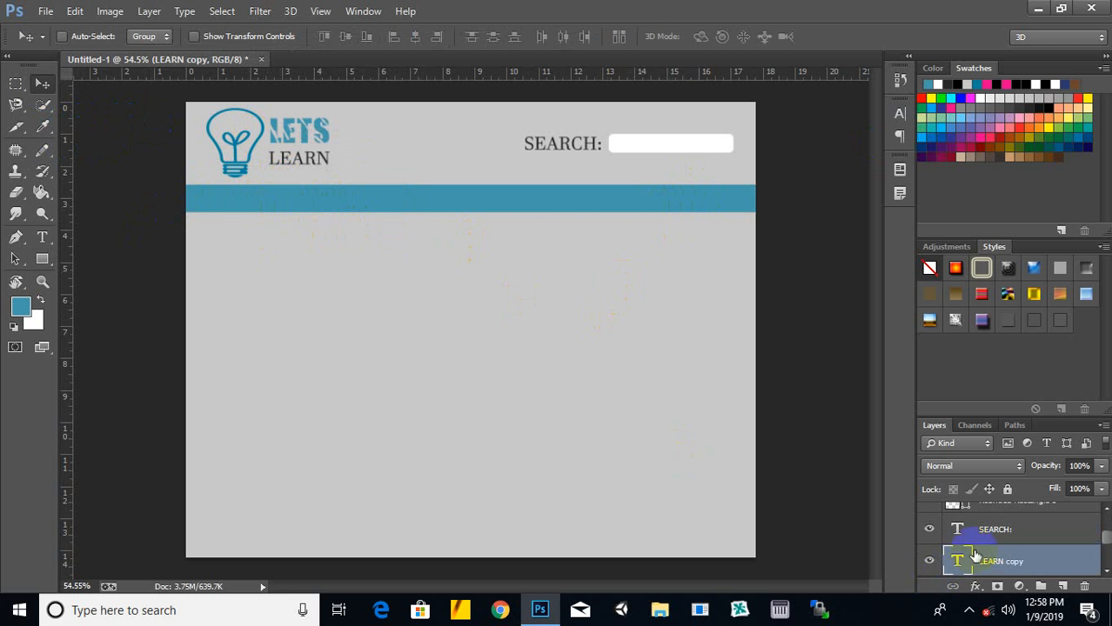
Step: Move the blue bar's Rectangle 1 layer beneath all the text layers, directly above Layer 0
scroll(983, 548, down, 2)
scroll(988, 537, up, 5)
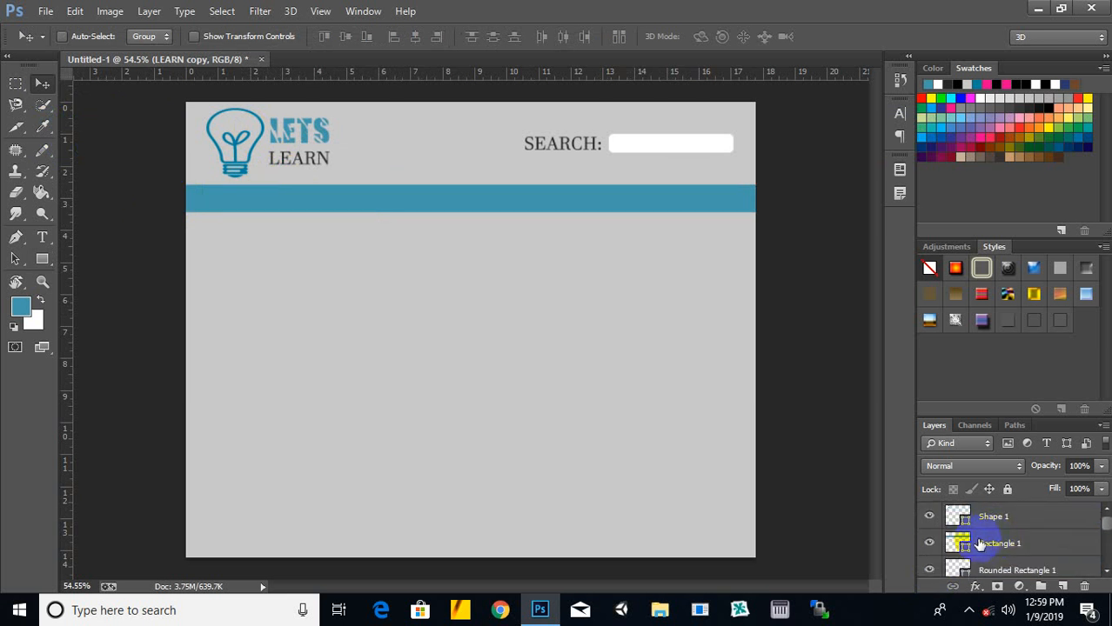
click(980, 545)
scroll(1035, 535, down, 1)
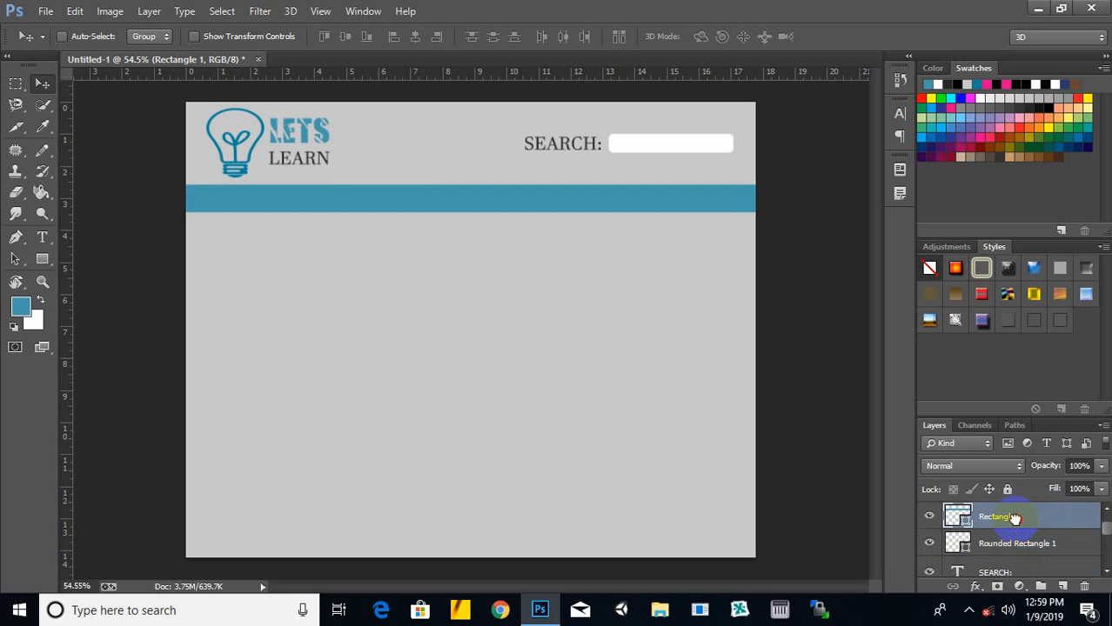
drag(1013, 519, 1037, 552)
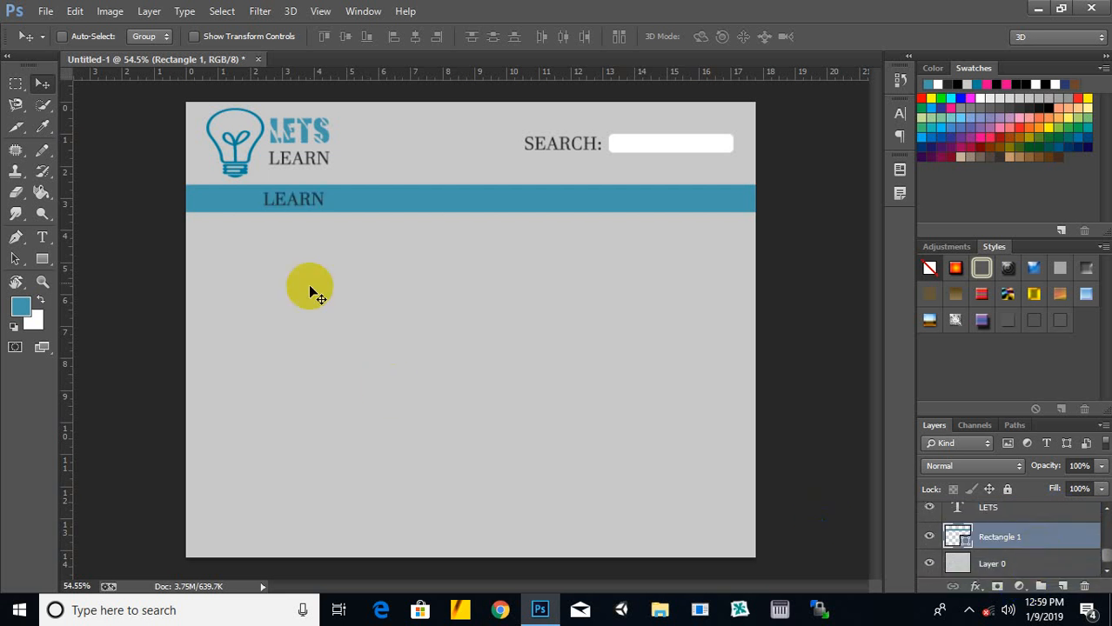
Step: Replace the copied LEARN text with the spaced menu items "HOME ABOUT GALLERY CONTACT" and center it on the blue bar
click(42, 237)
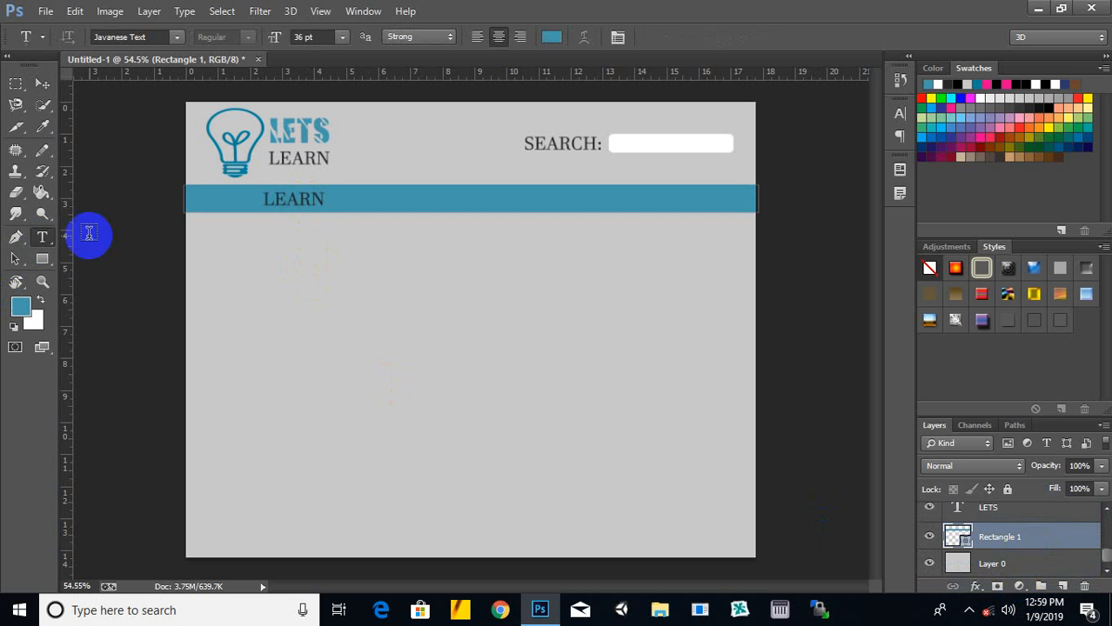
click(305, 201)
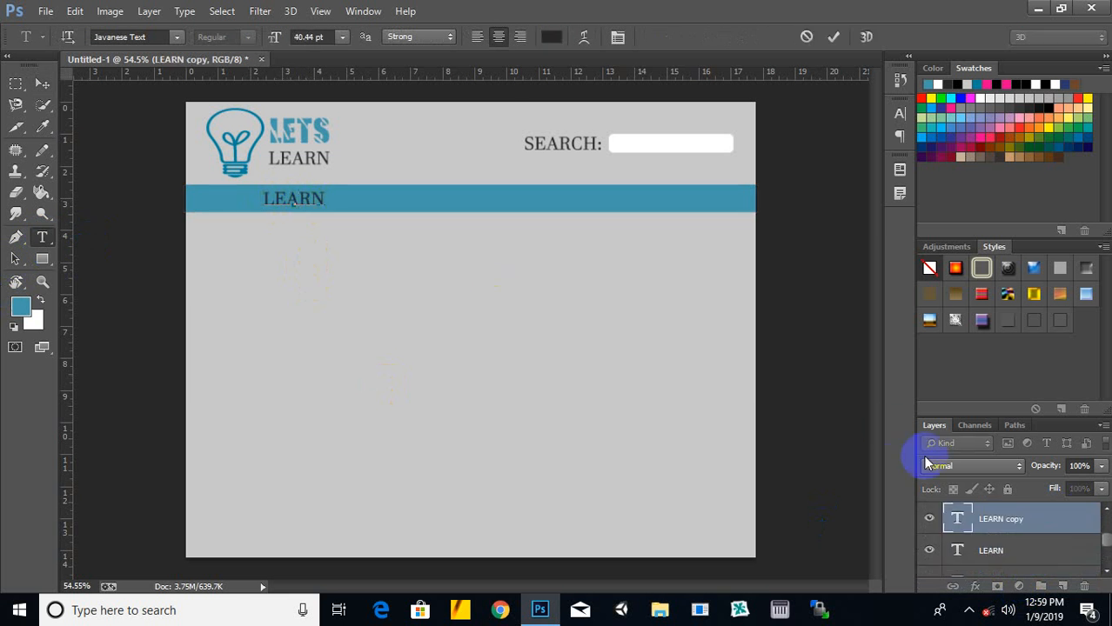
key(ctrl+a)
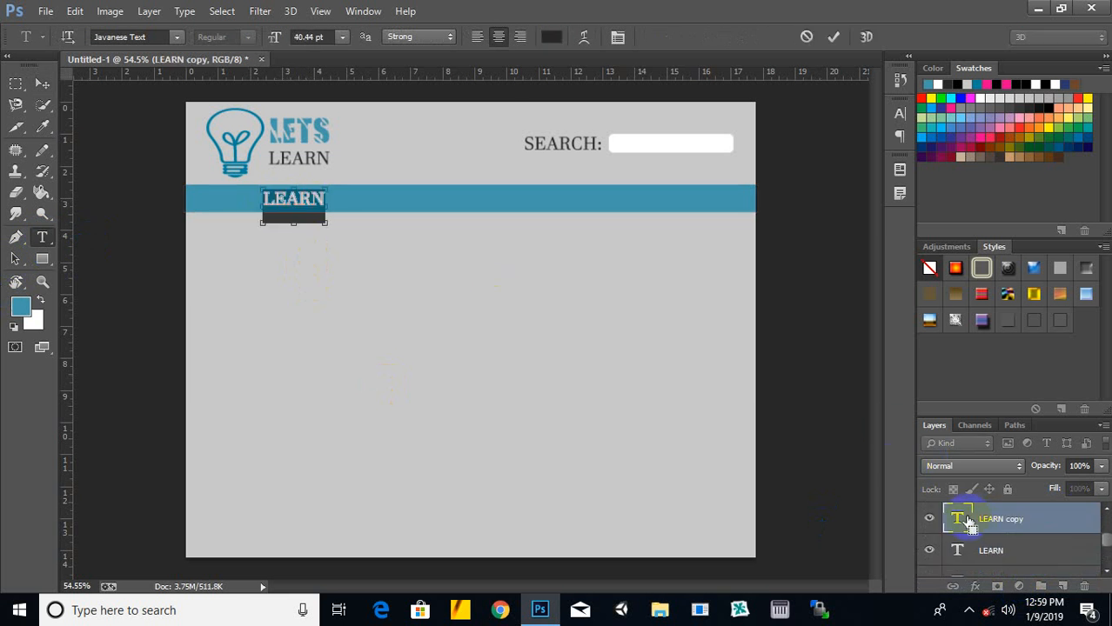
click(301, 209)
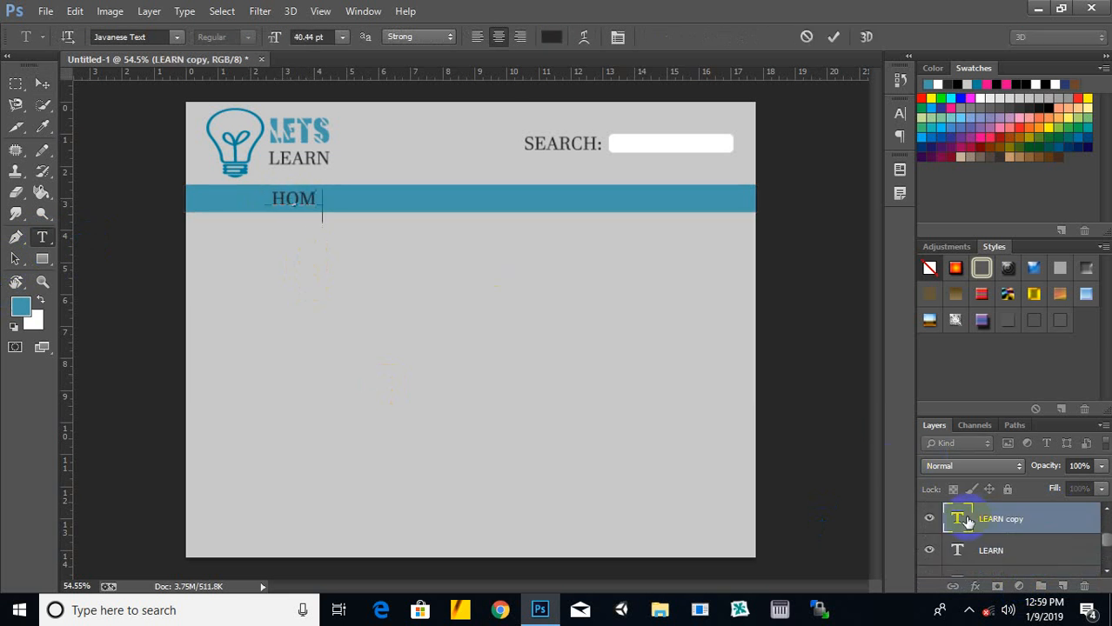
text(HOME   A)
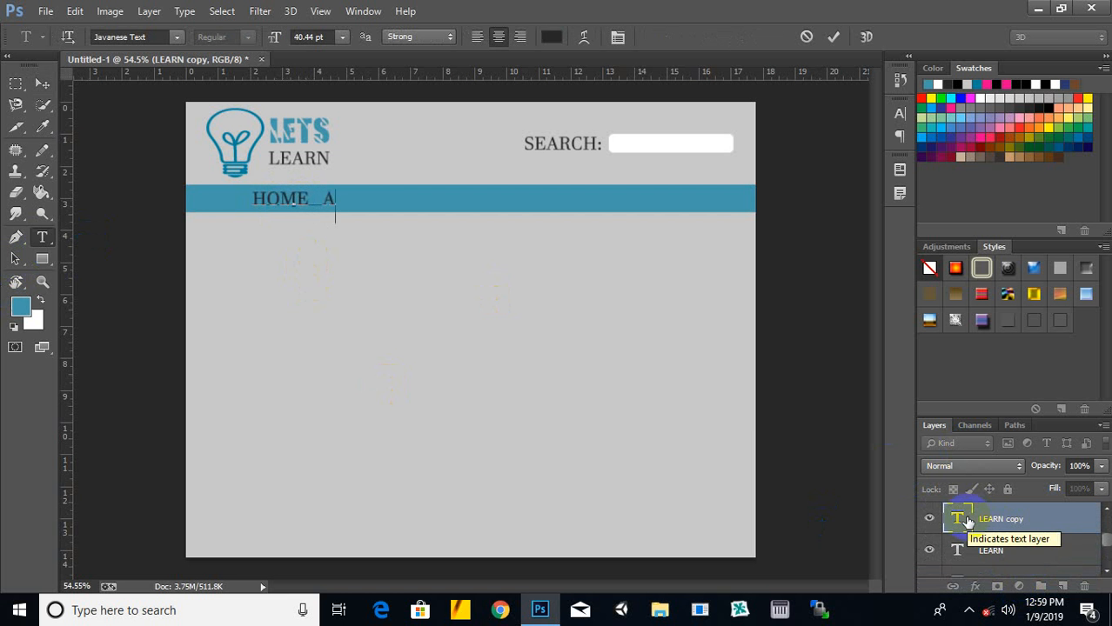
text(BOUT  )
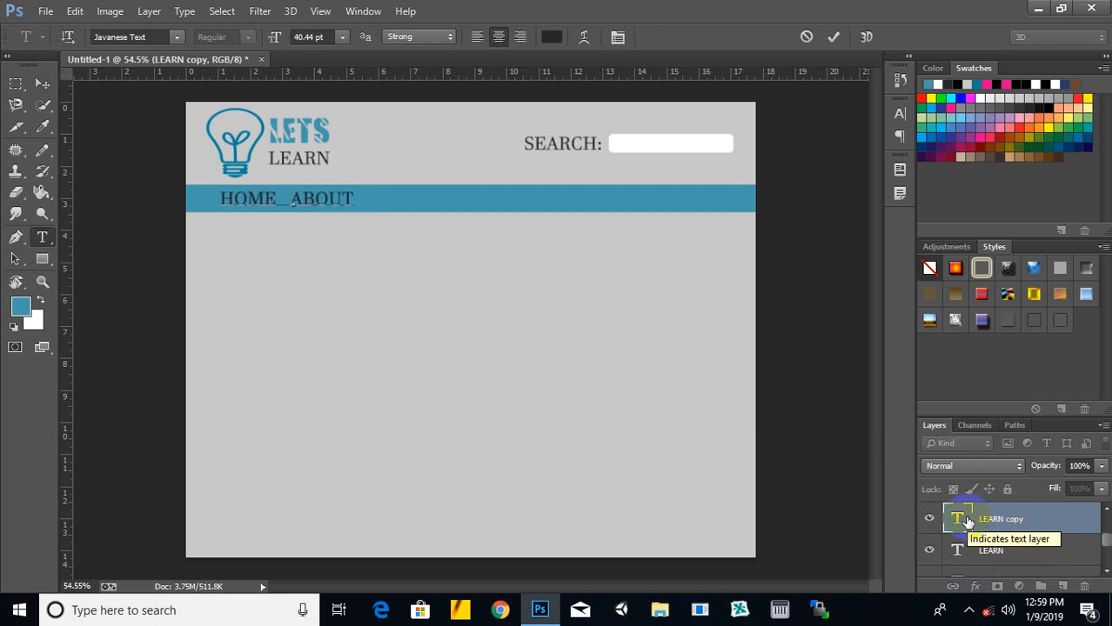
text(GALLERY  )
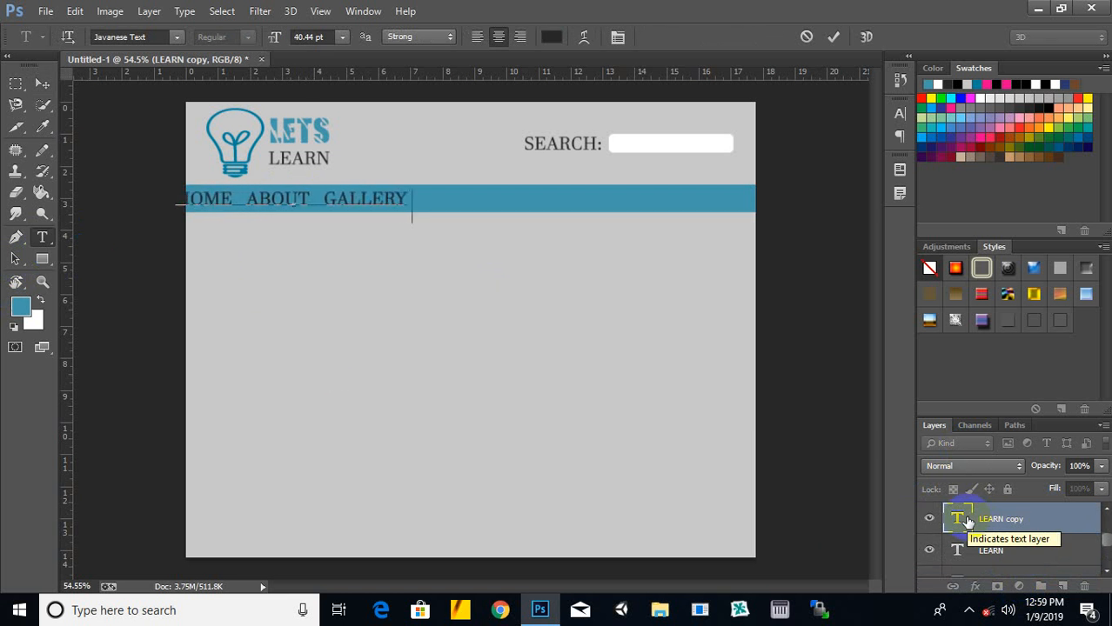
text(CONTACT)
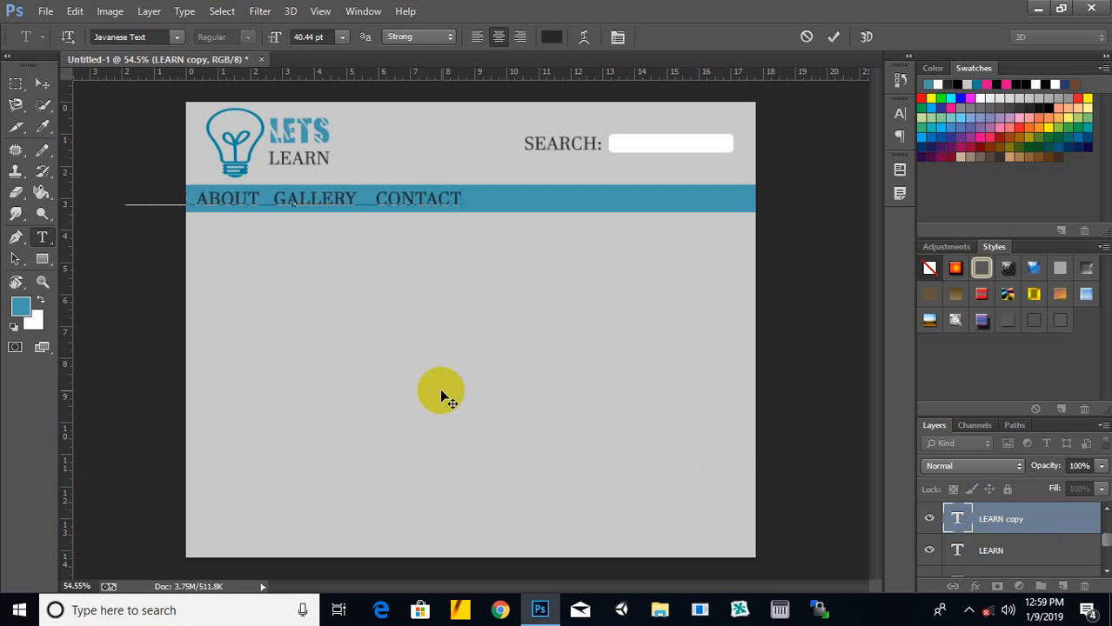
click(42, 83)
drag(344, 207, 514, 204)
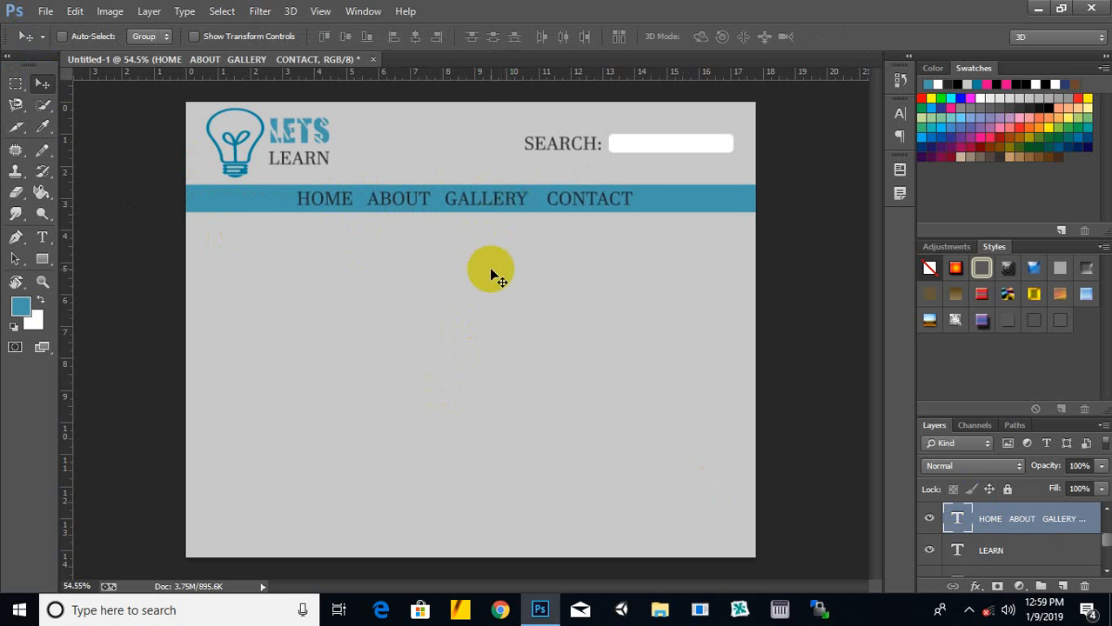
Step: Duplicate the blue bar directly beneath itself, stretch the copy to about 476% height, and nudge it to span the page width
right_click(733, 199)
click(740, 206)
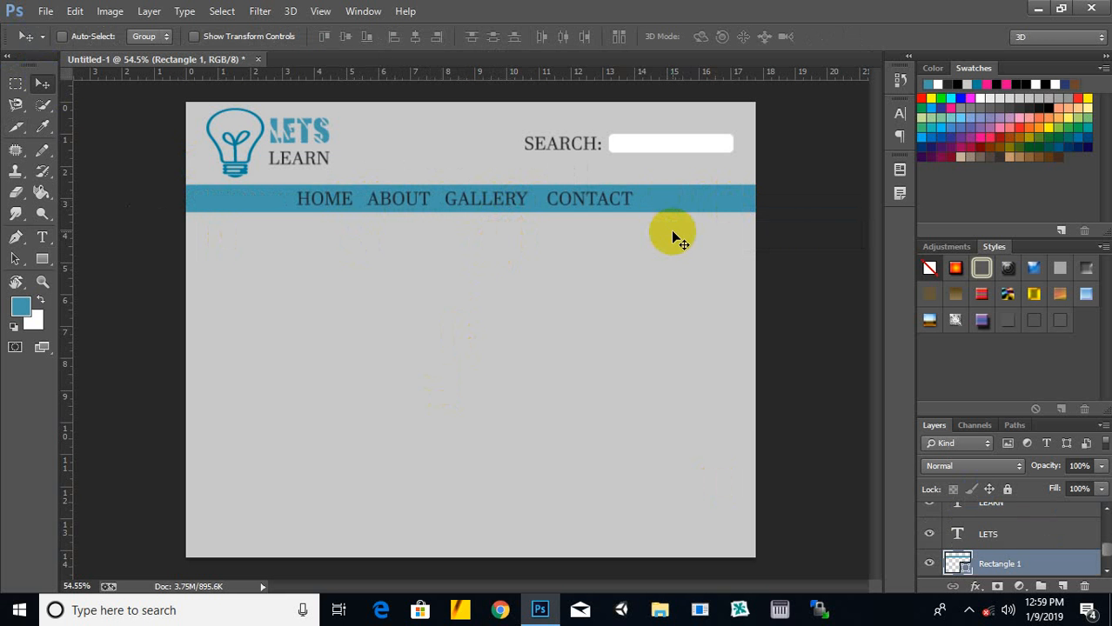
drag(668, 211, 666, 237)
key(ctrl+t)
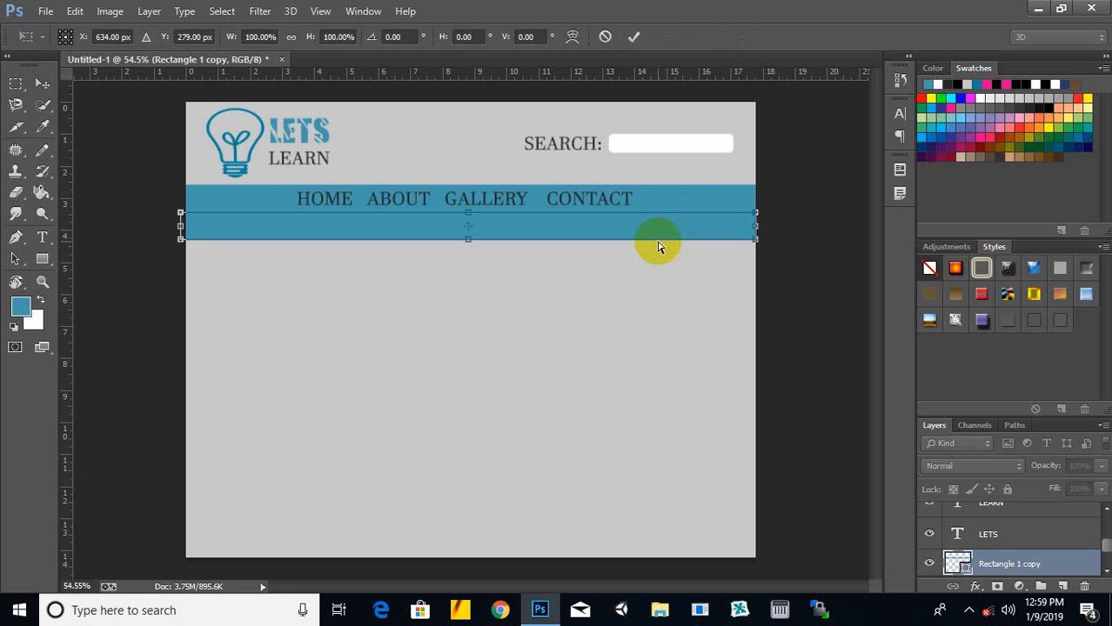
drag(472, 241, 460, 353)
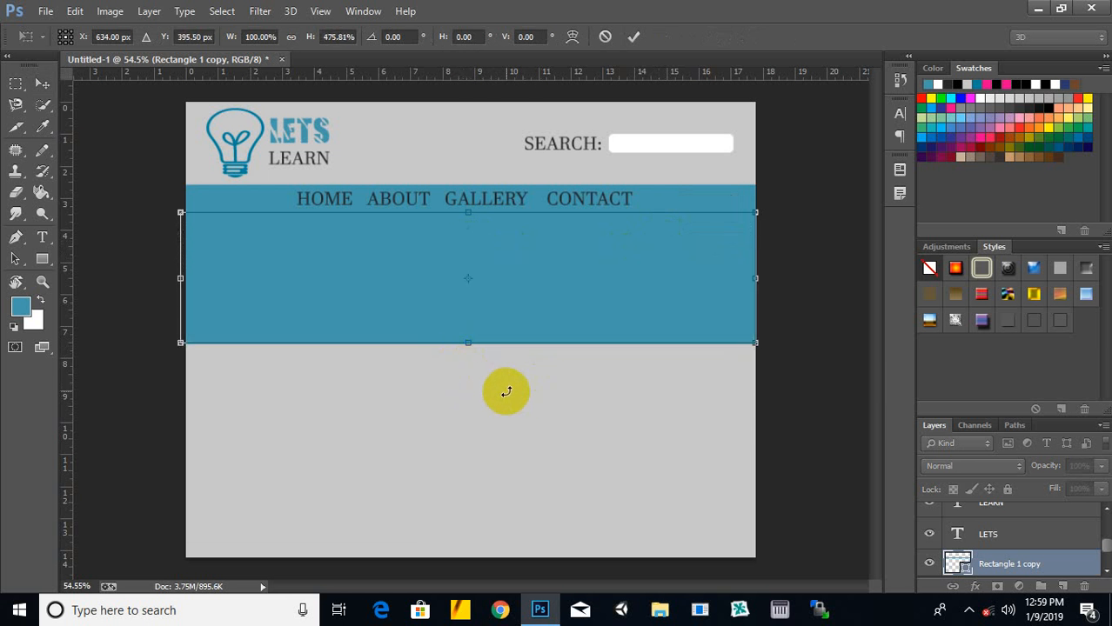
key(Return)
drag(531, 310, 537, 310)
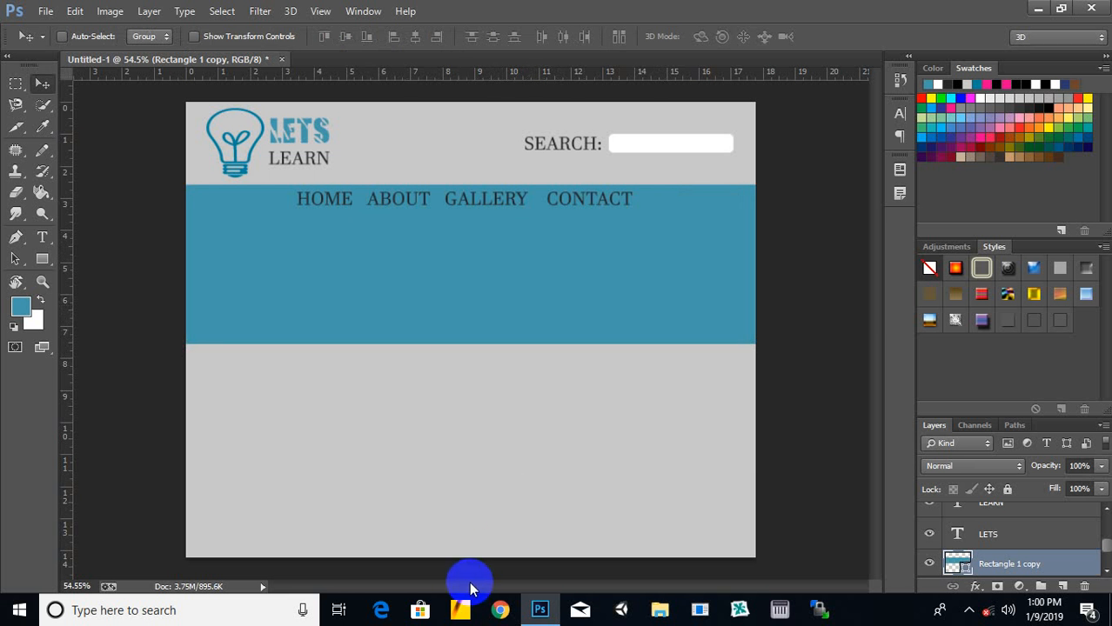
Step: Switch to File Explorer and place atozee78-pakistan-ssg-3.jpg from the Desktop's formodeling folder into the Photoshop layout
click(672, 604)
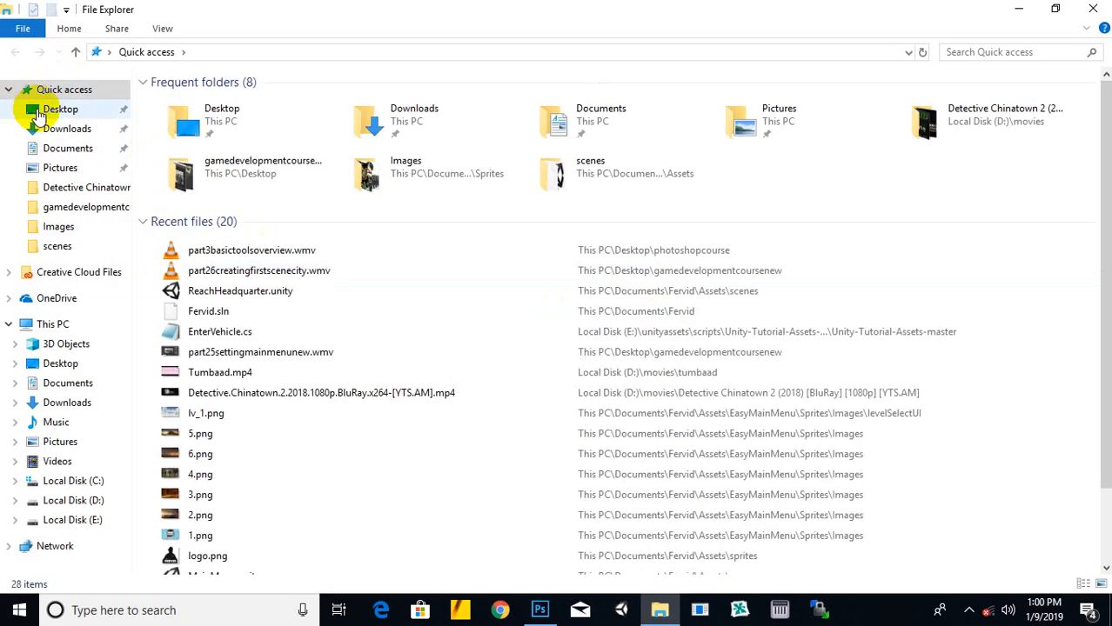
click(38, 115)
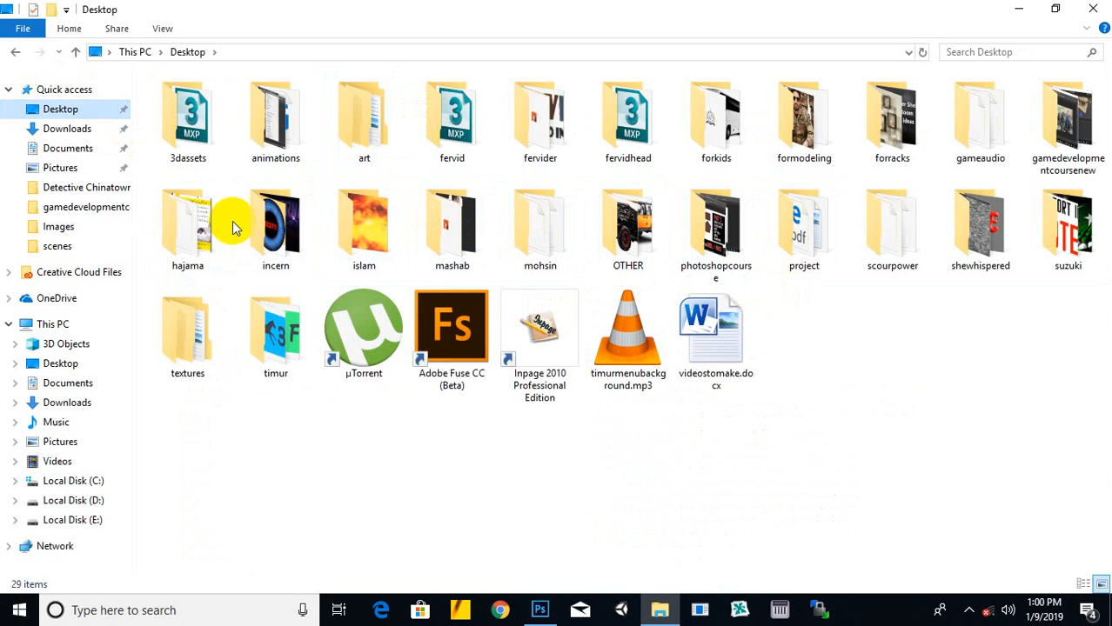
double_click(822, 122)
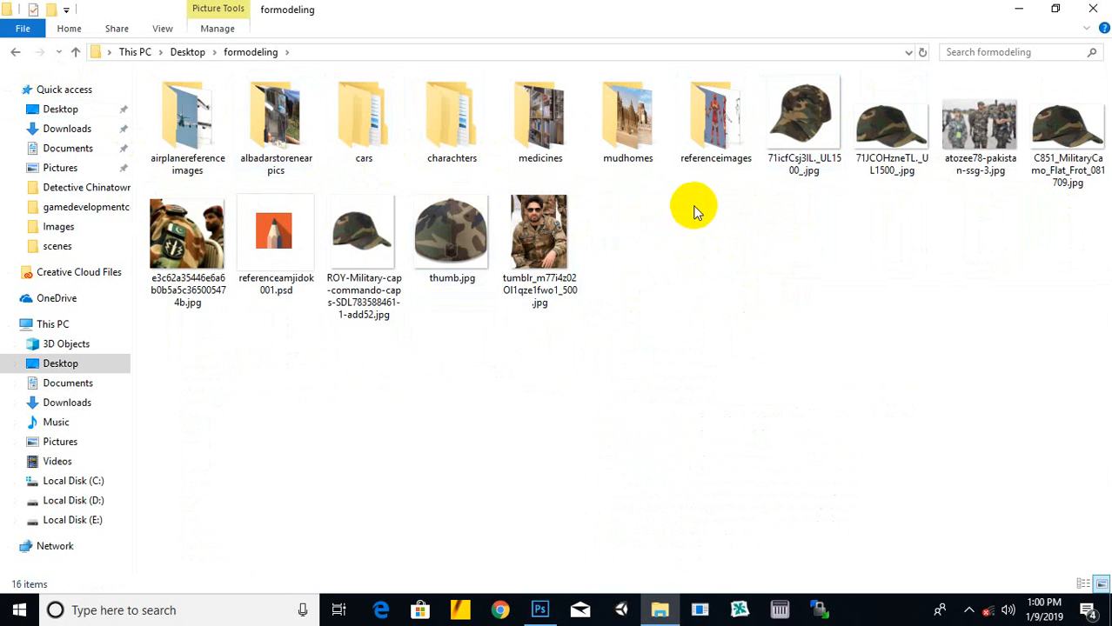
click(628, 123)
click(951, 135)
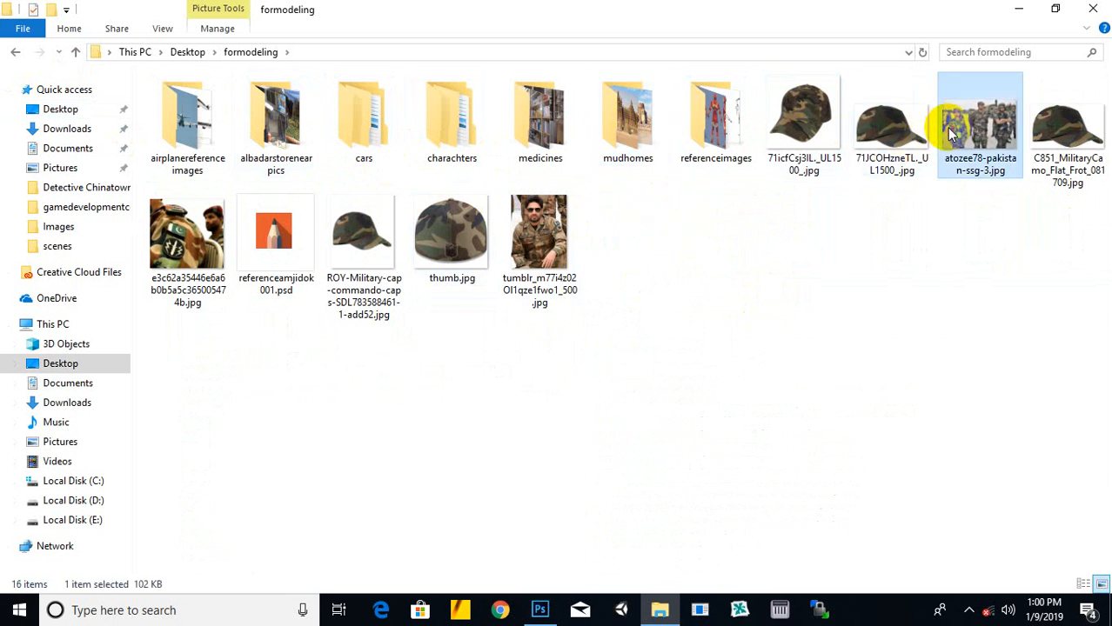
drag(951, 135, 475, 332)
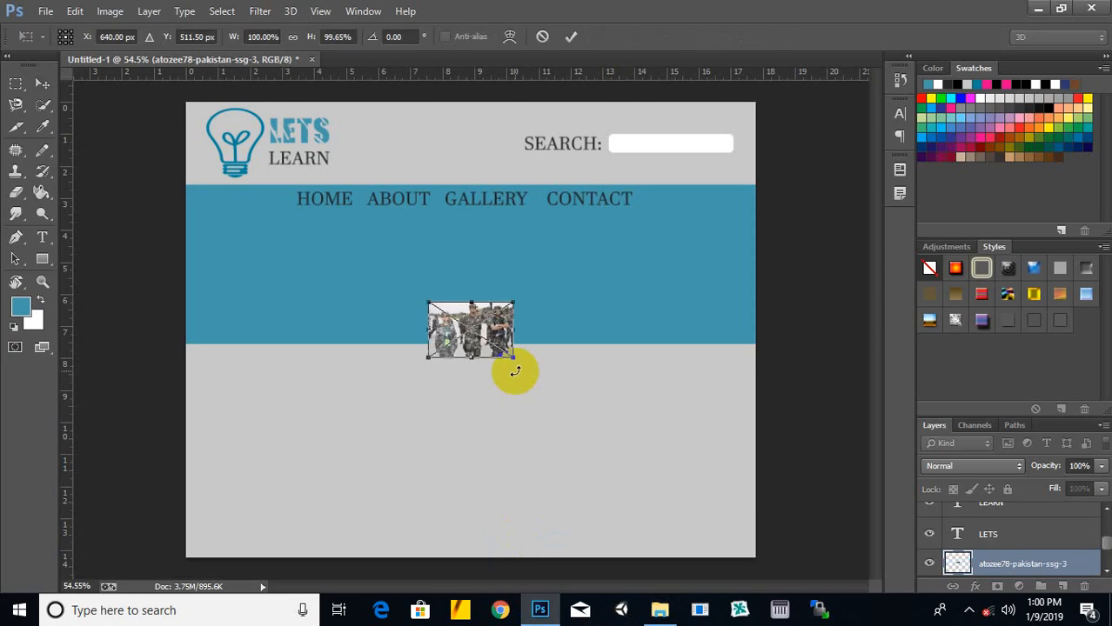
Step: Scale the placed soldiers photo to about 683% width and 547% height so it spans the page over the tall blue rectangle
drag(514, 302, 757, 140)
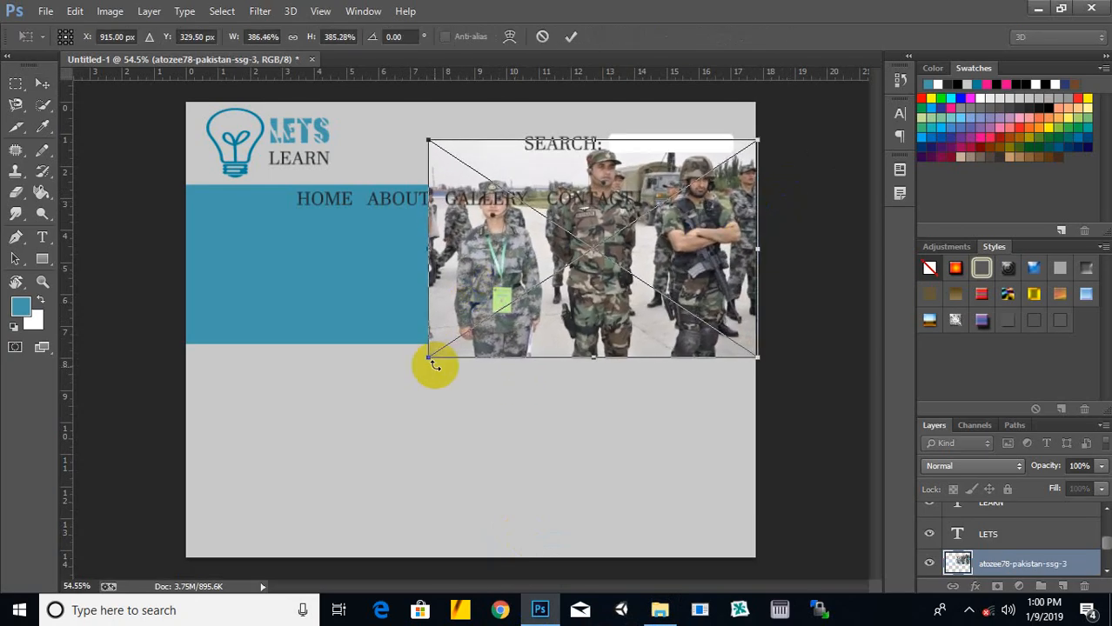
drag(429, 356, 287, 451)
drag(471, 392, 356, 389)
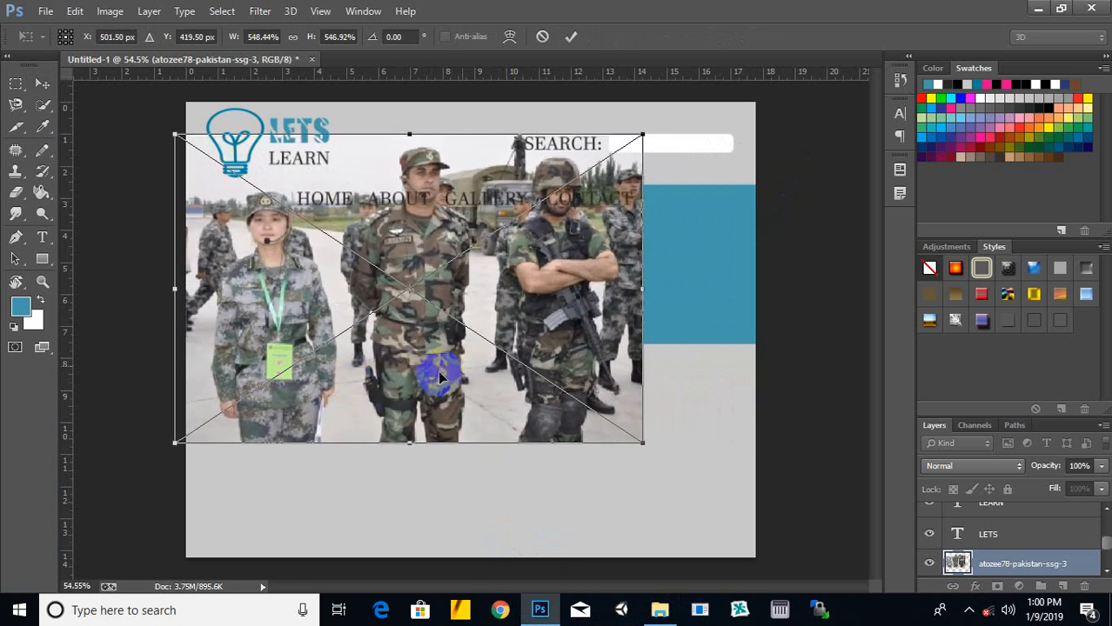
drag(644, 290, 758, 288)
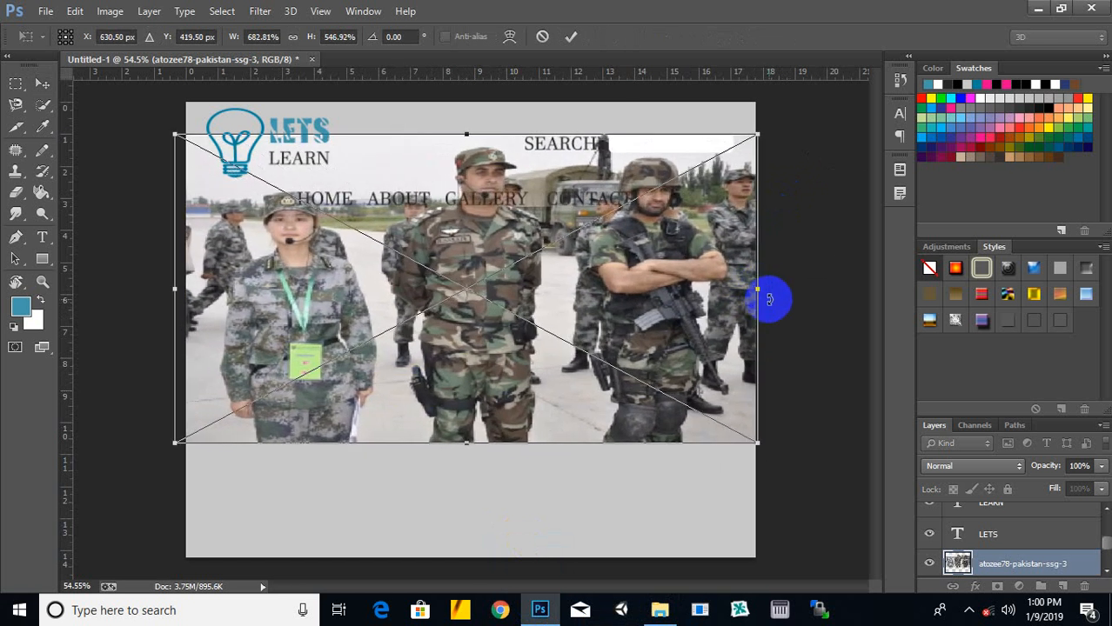
key(Return)
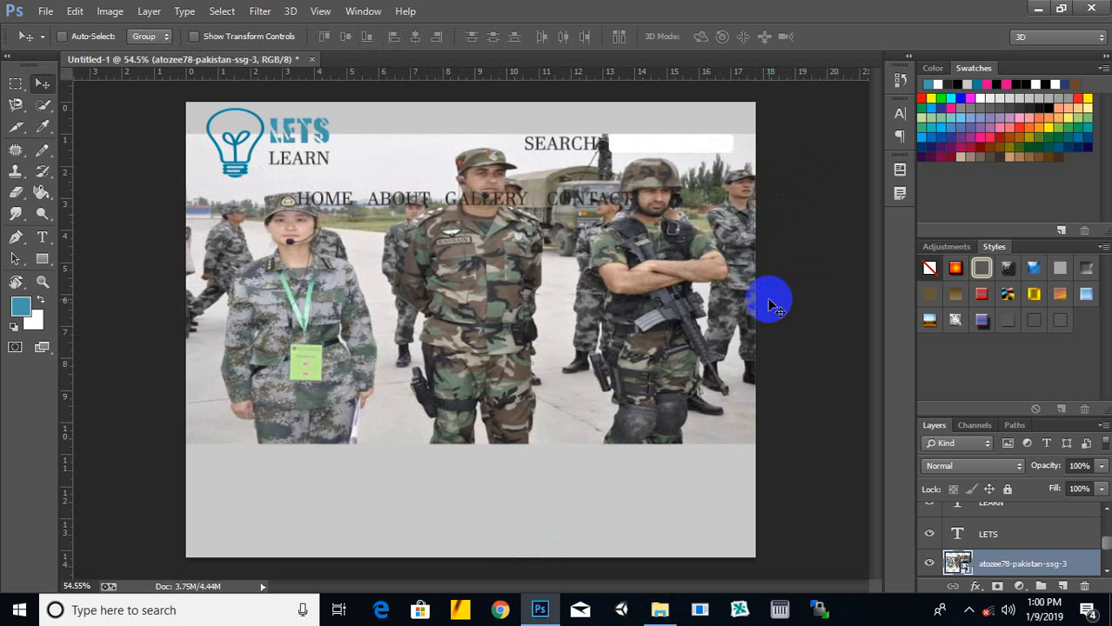
Step: Clip the soldiers photo to the tall blue rectangle and shift it down to frame the faces within the banner
scroll(1014, 544, down, 3)
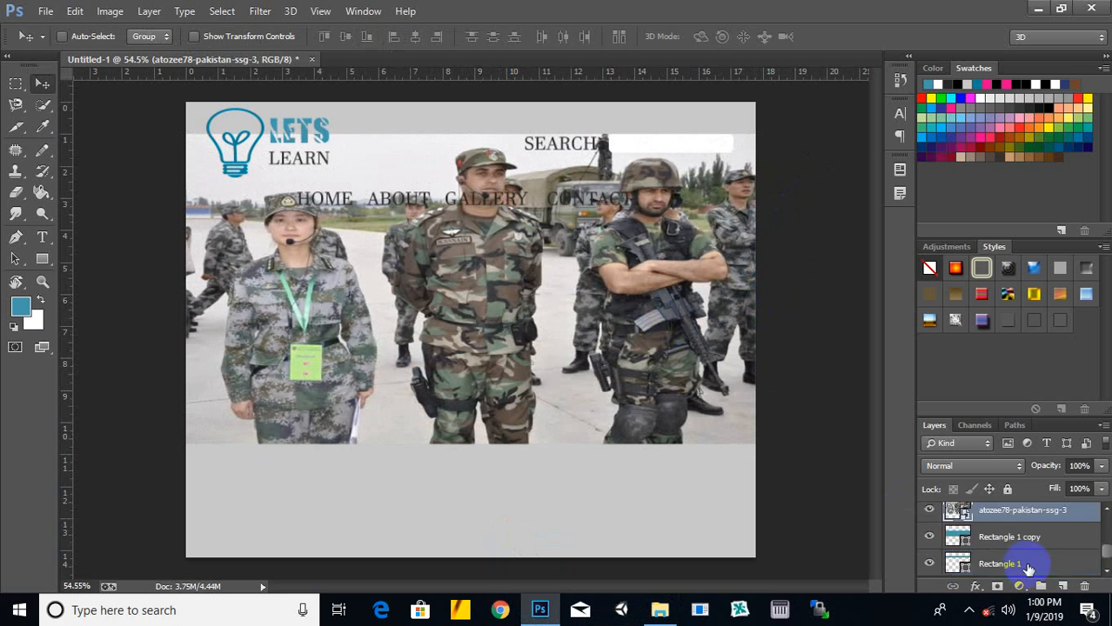
scroll(1027, 555, up, 1)
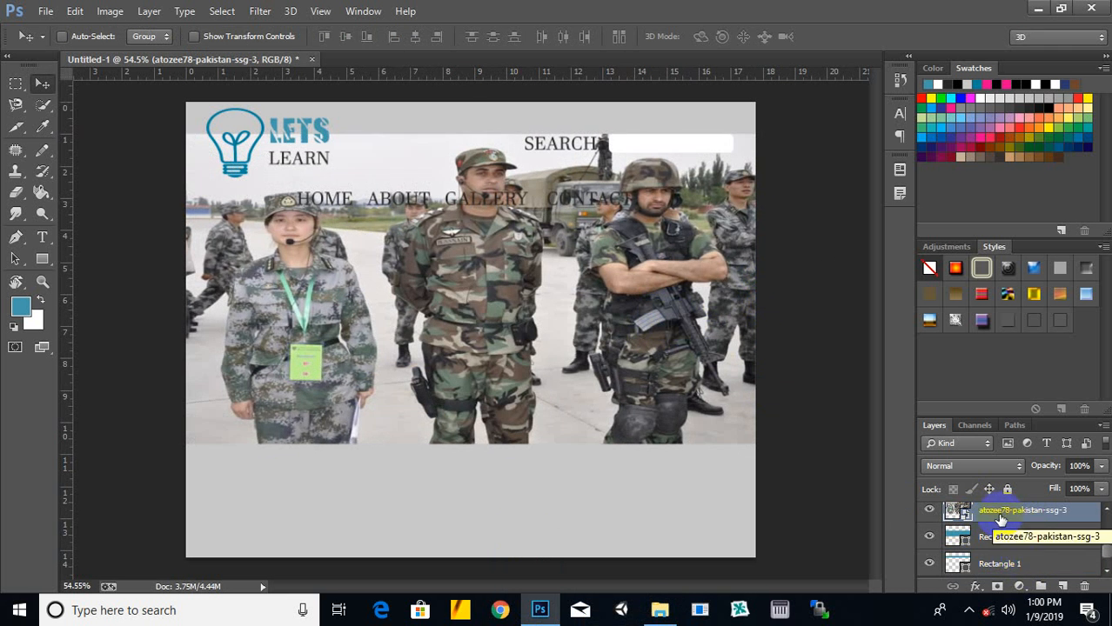
right_click(1000, 519)
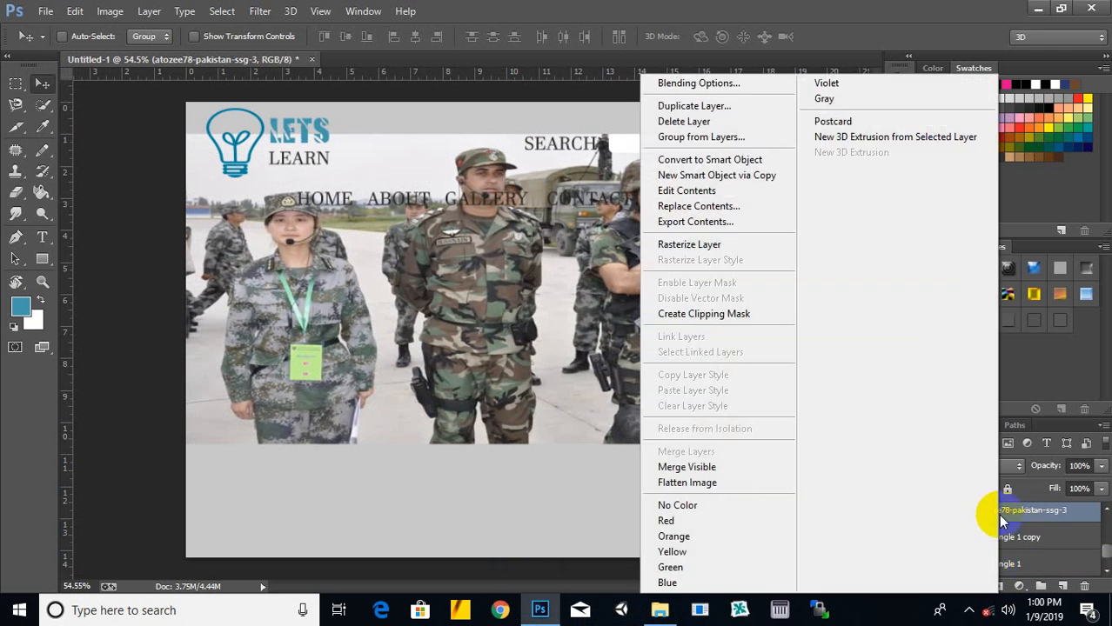
click(725, 315)
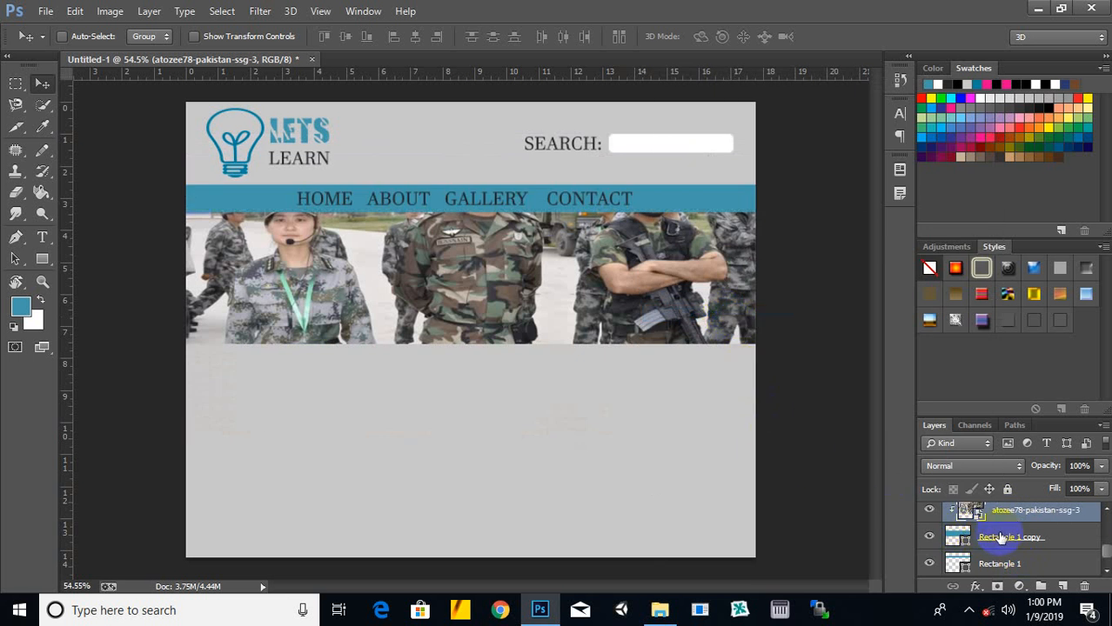
drag(682, 285, 695, 325)
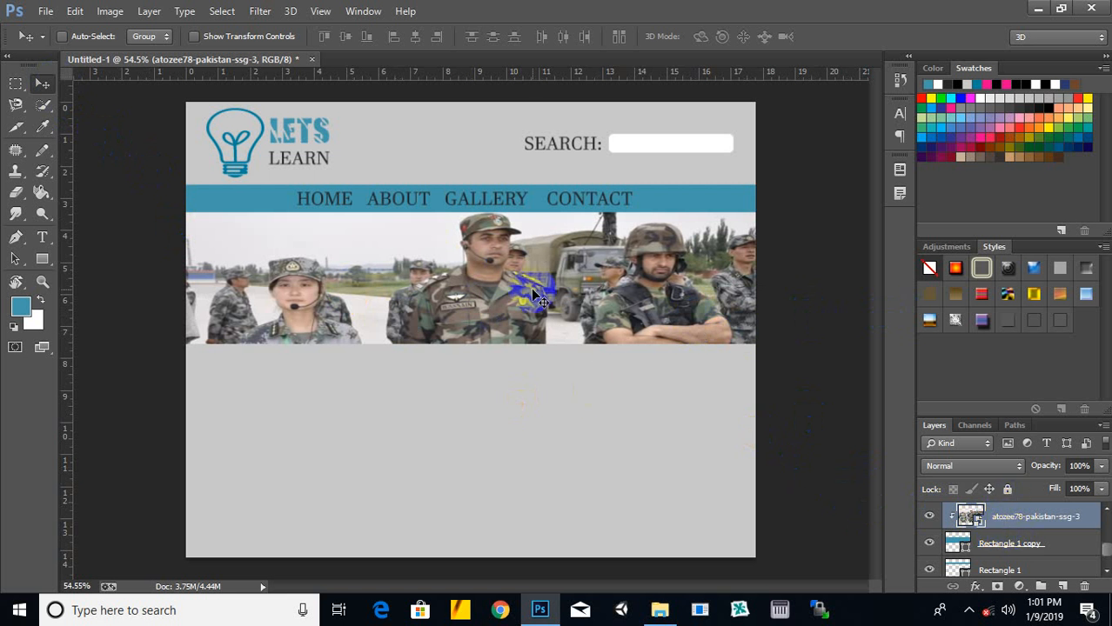
Step: Merge the clipped soldiers photo with the Rectangle 1 copy layer into one banner layer
ctrl+click(1015, 543)
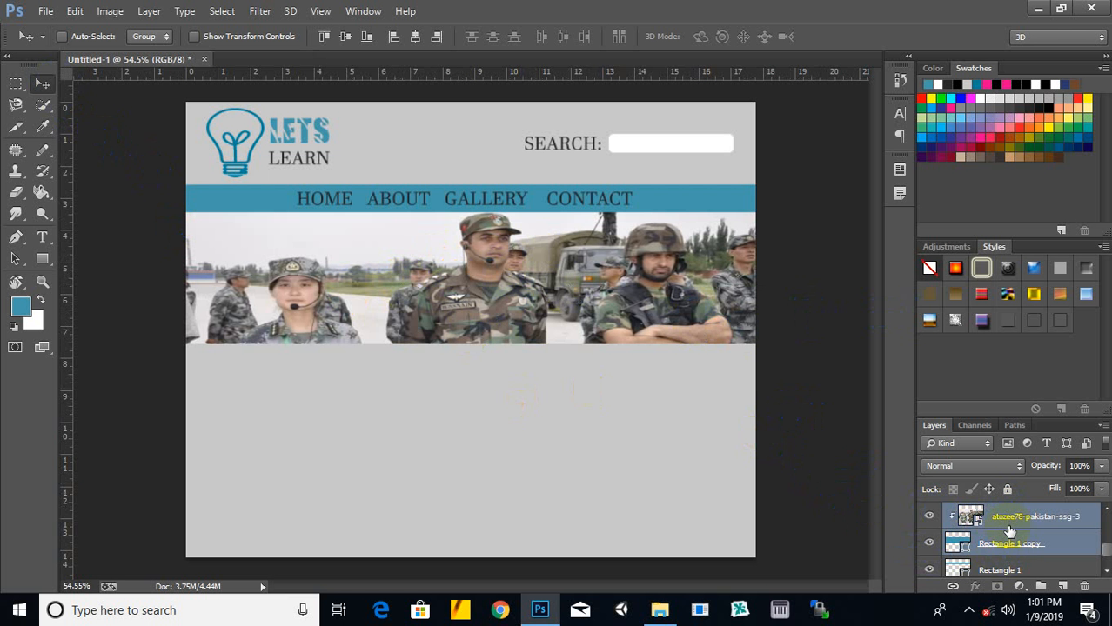
key(ctrl+e)
click(958, 517)
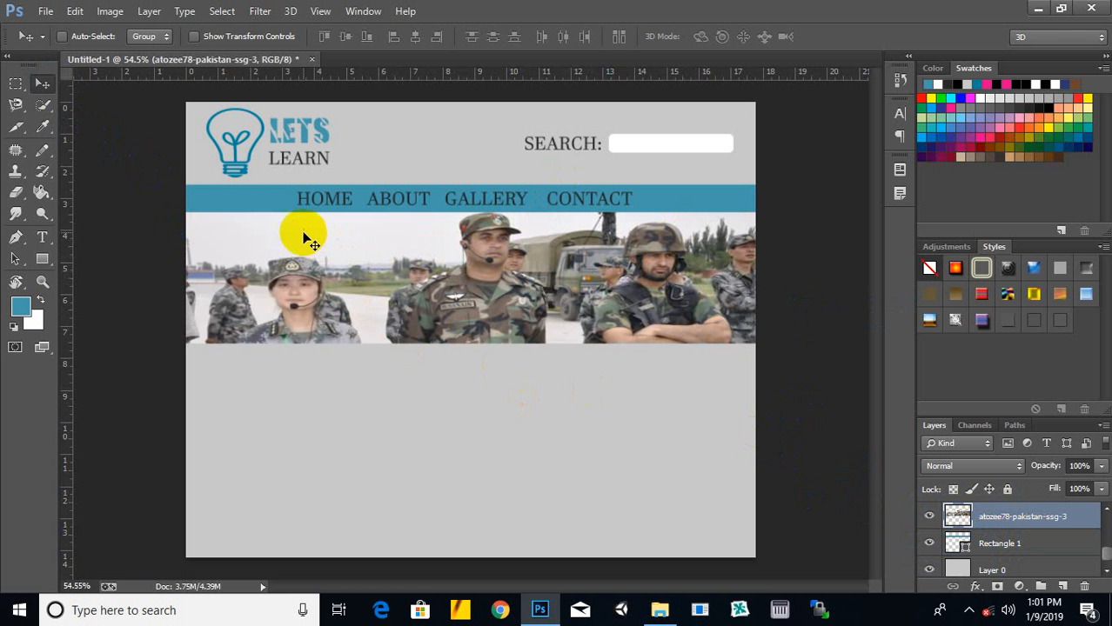
Step: Draw a blue five-sided polygon about 284 px wide and 271 px high below the banner photo, on a layer above Rectangle 1
right_click(256, 196)
click(277, 207)
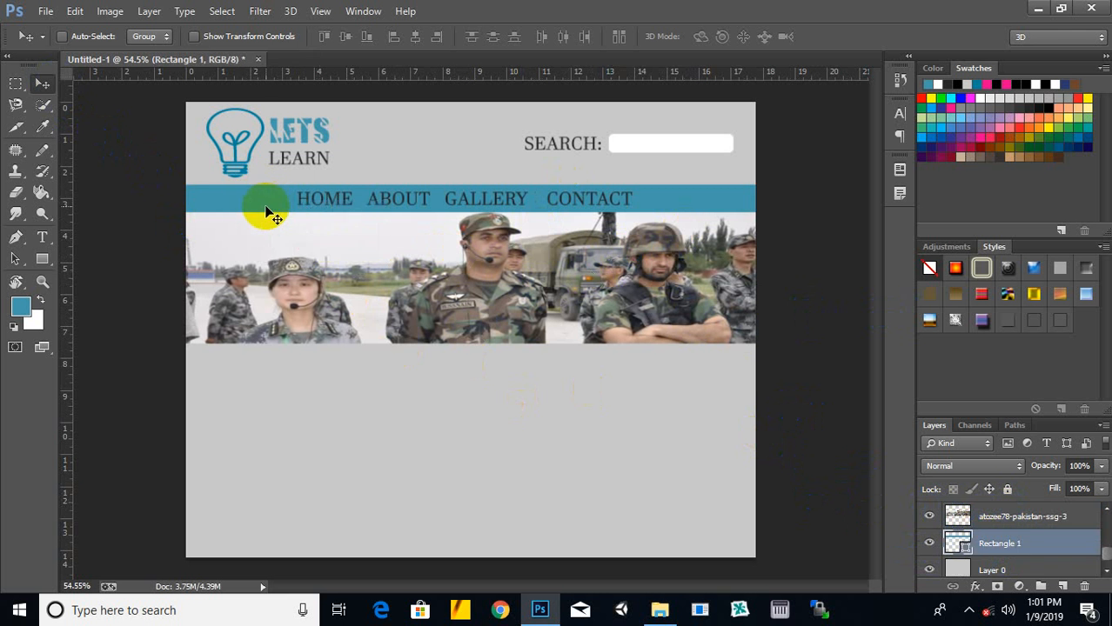
click(40, 259)
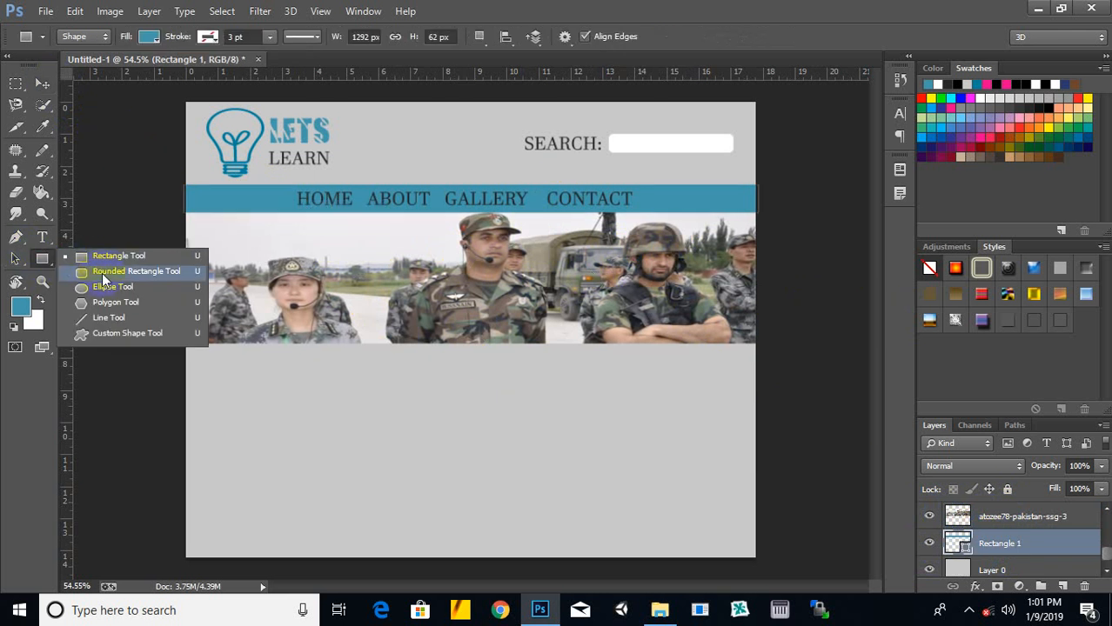
click(101, 298)
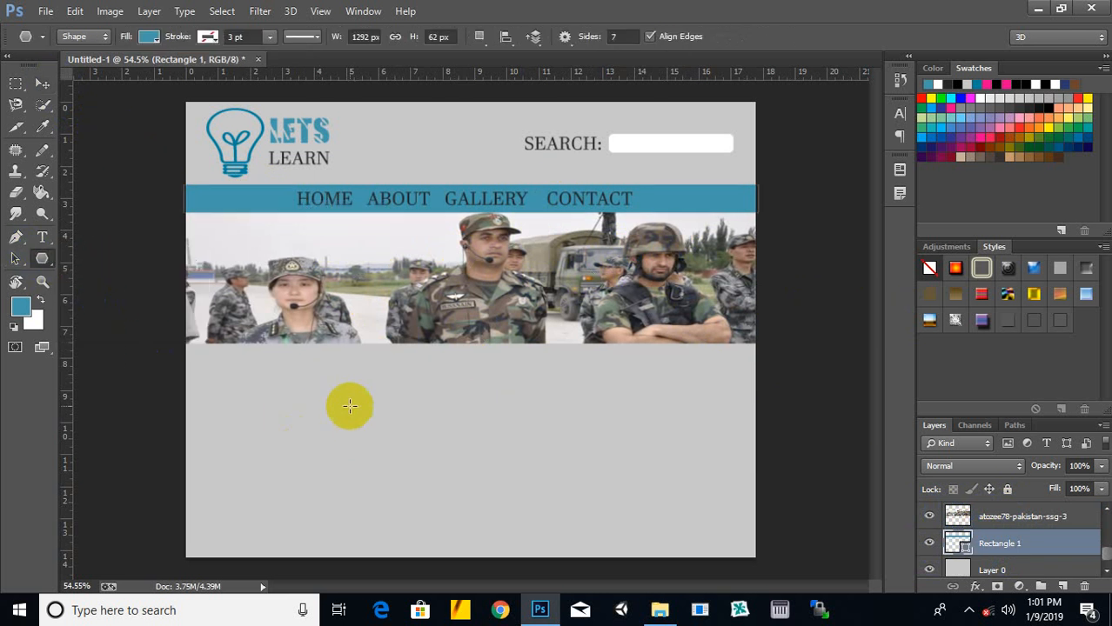
click(613, 39)
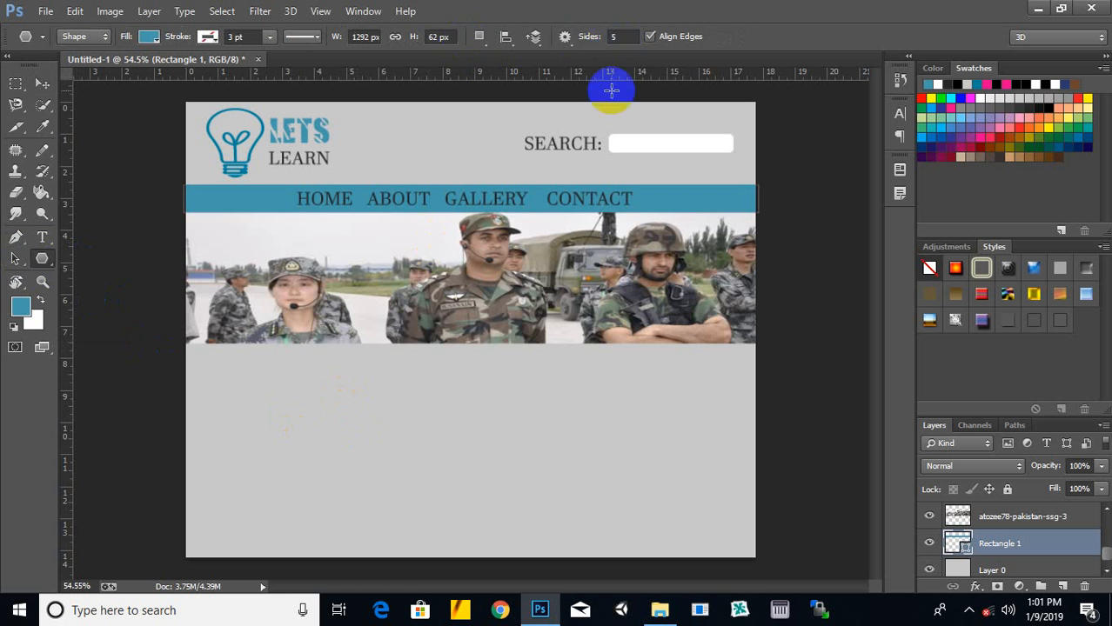
drag(243, 375, 286, 428)
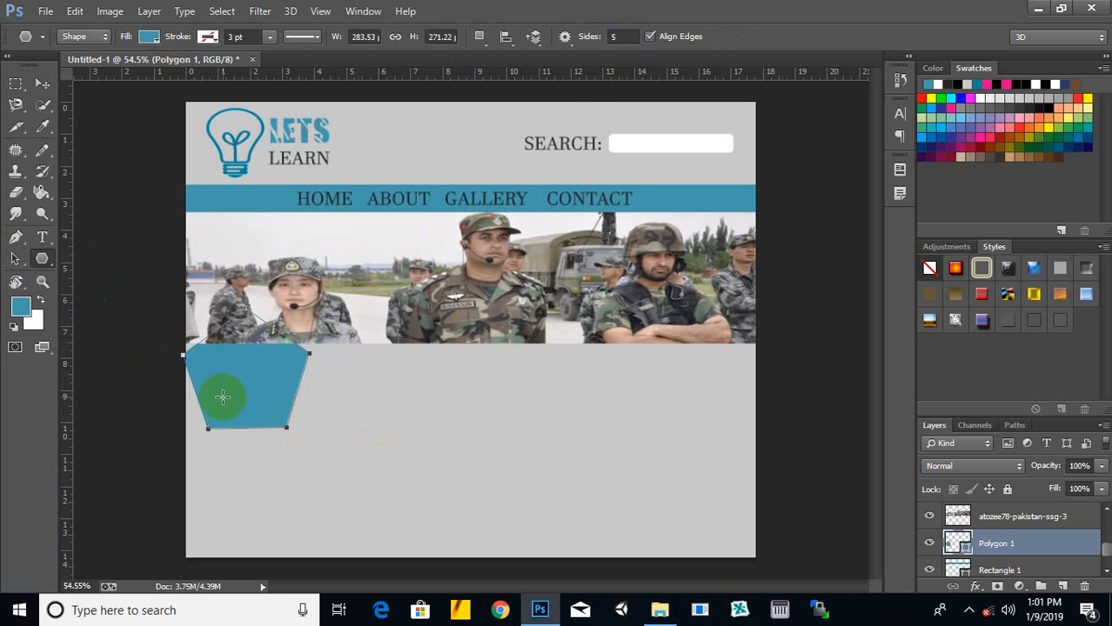
Step: Move the pentagon clear of the banner into the empty grey area and scale it down slightly
click(41, 83)
click(253, 380)
drag(253, 380, 296, 433)
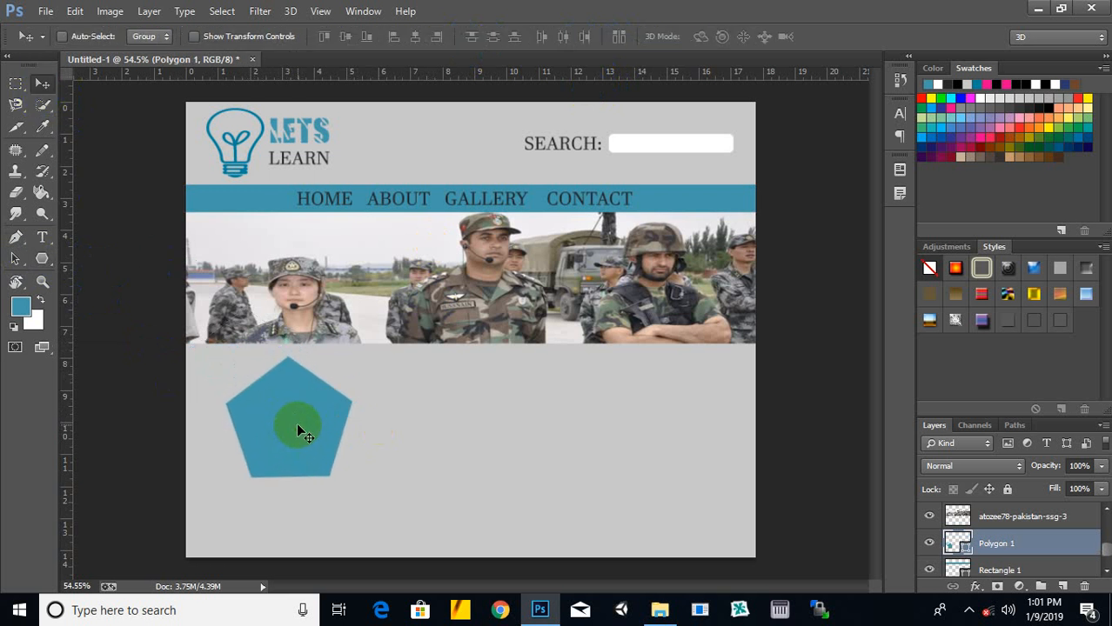
key(ctrl+t)
drag(354, 483, 341, 472)
key(Return)
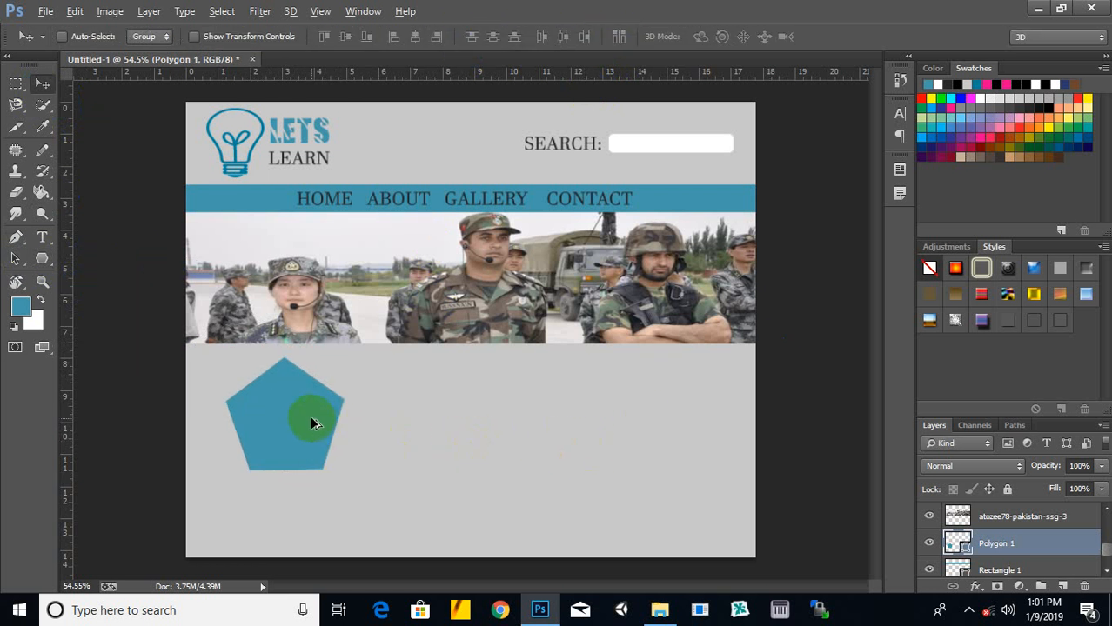
Step: Duplicate the pentagon three times into a row and scale all four to about 88% so they fit within the page width
drag(310, 416, 717, 427)
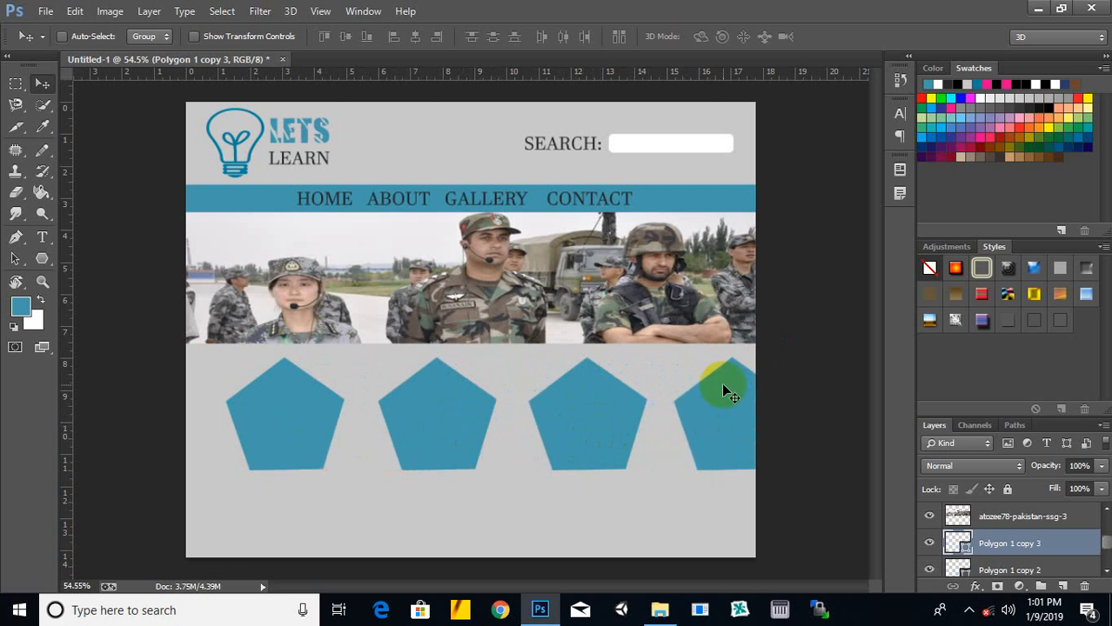
scroll(1041, 566, down, 1)
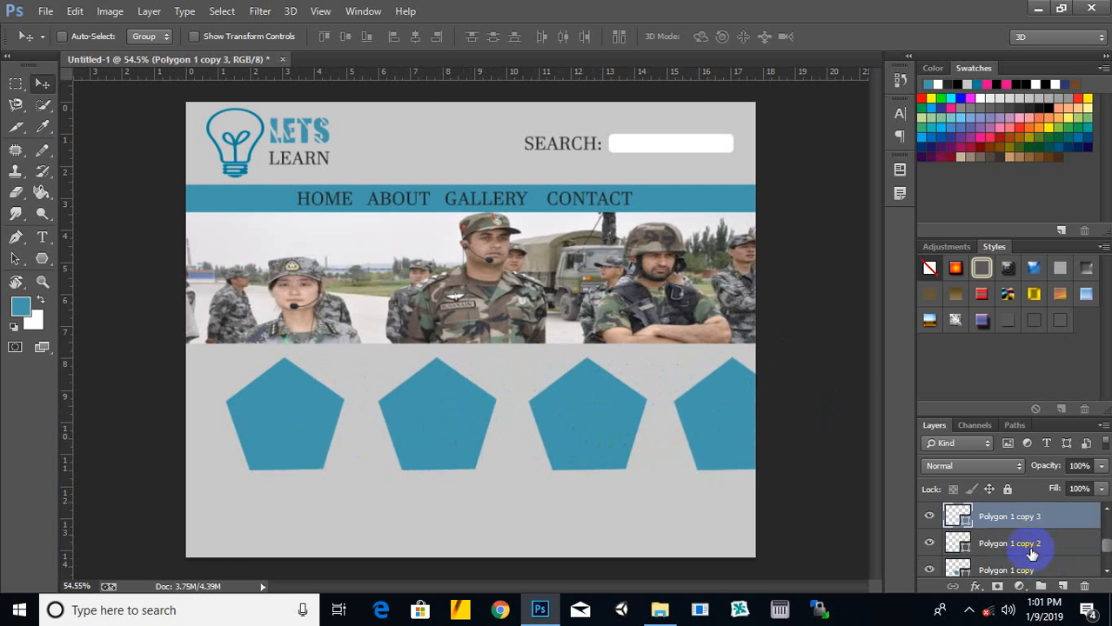
shift+click(1030, 553)
shift+click(1035, 571)
scroll(1034, 542, down, 1)
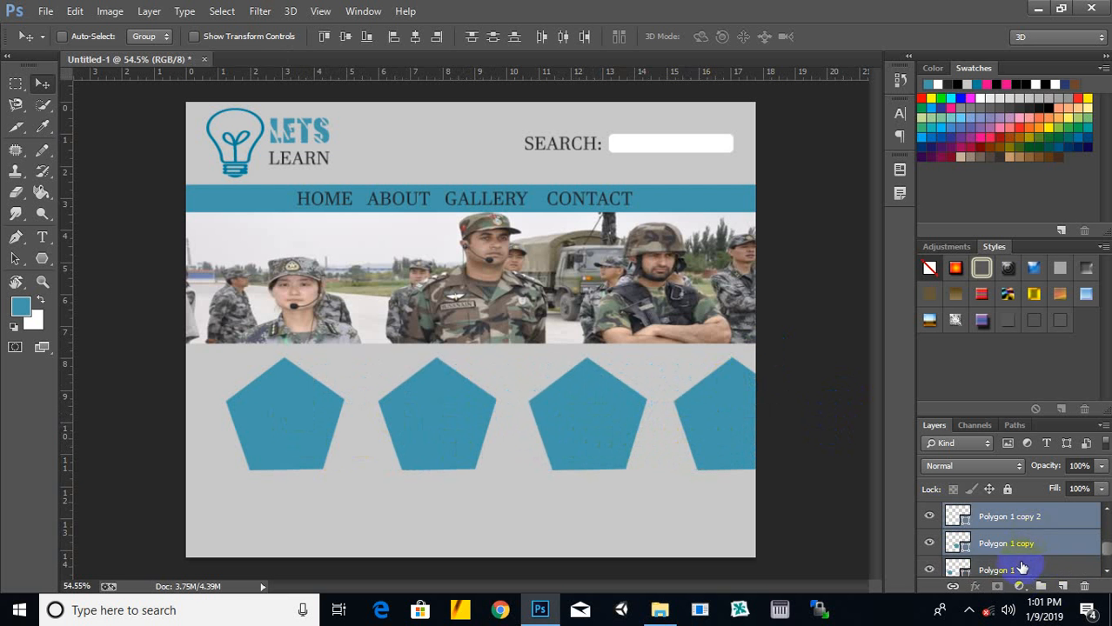
shift+click(1020, 572)
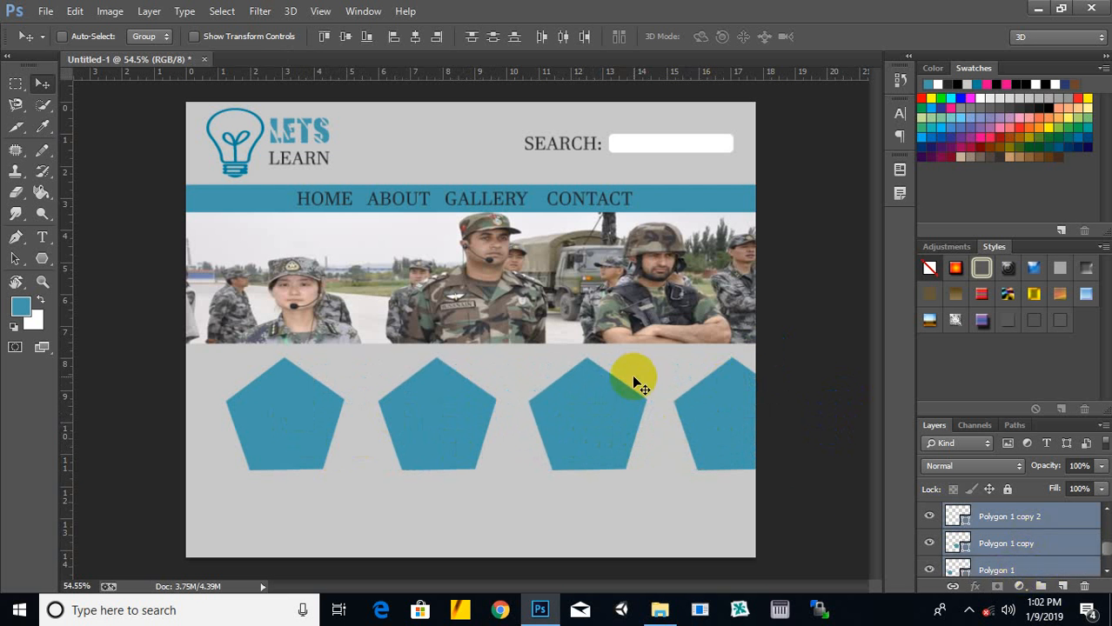
key(ctrl+t)
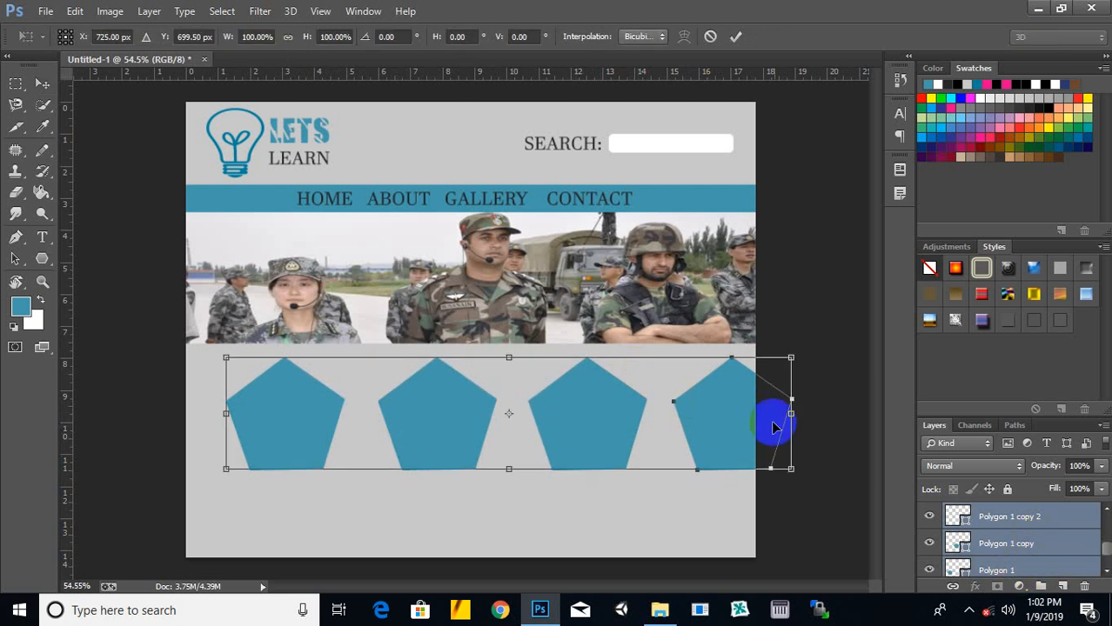
drag(800, 474, 727, 472)
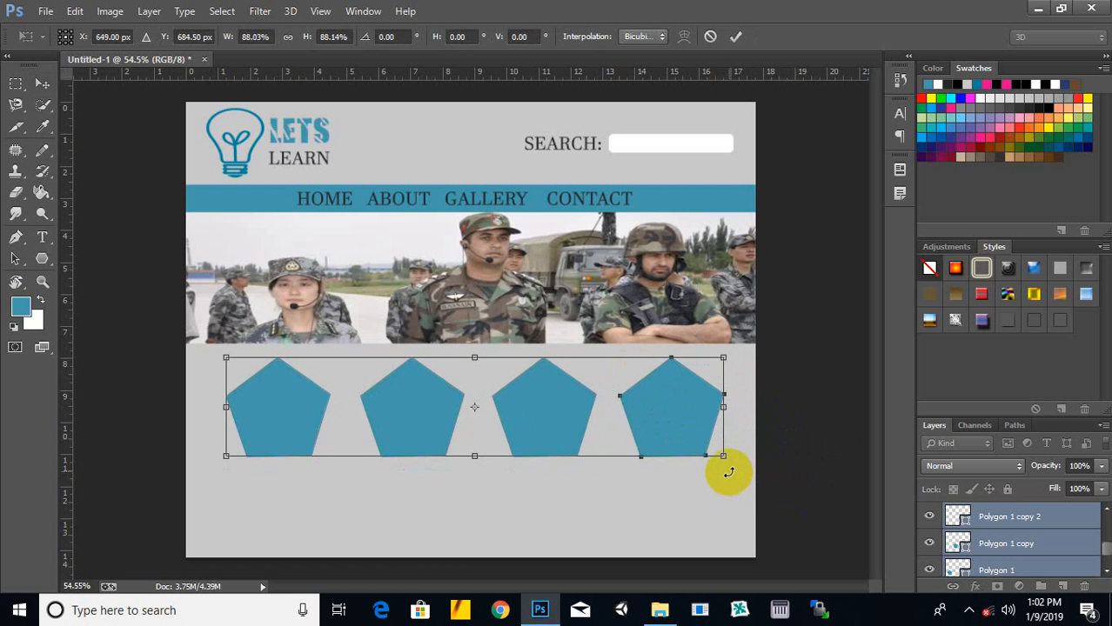
mouse_move(667, 426)
mouse_down()
mouse_move(658, 422)
mouse_move(661, 432)
mouse_up()
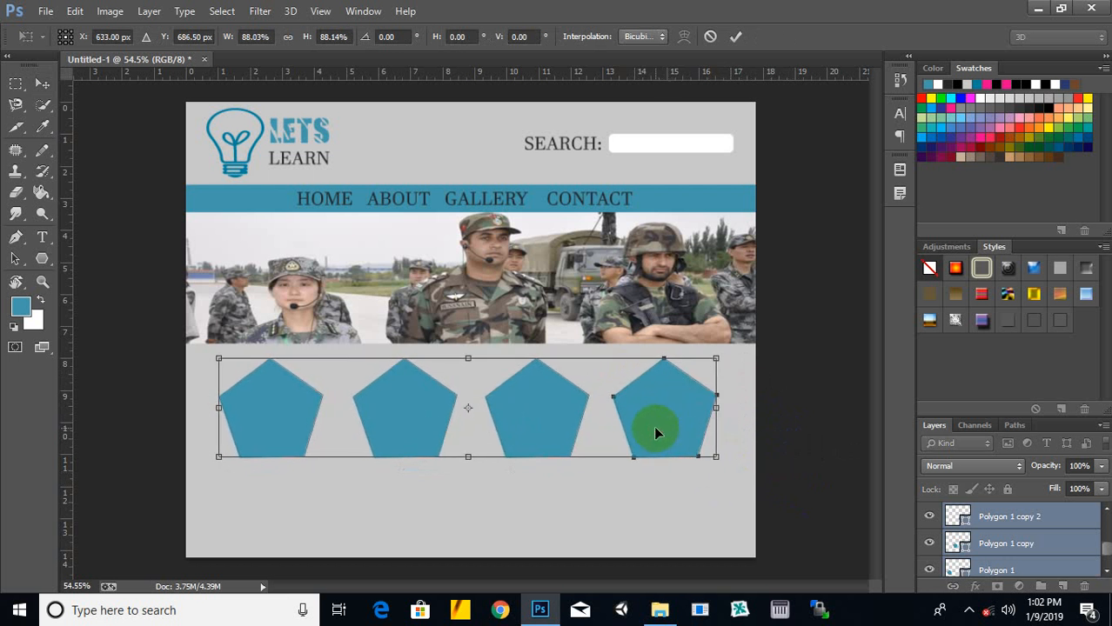
double_click(653, 425)
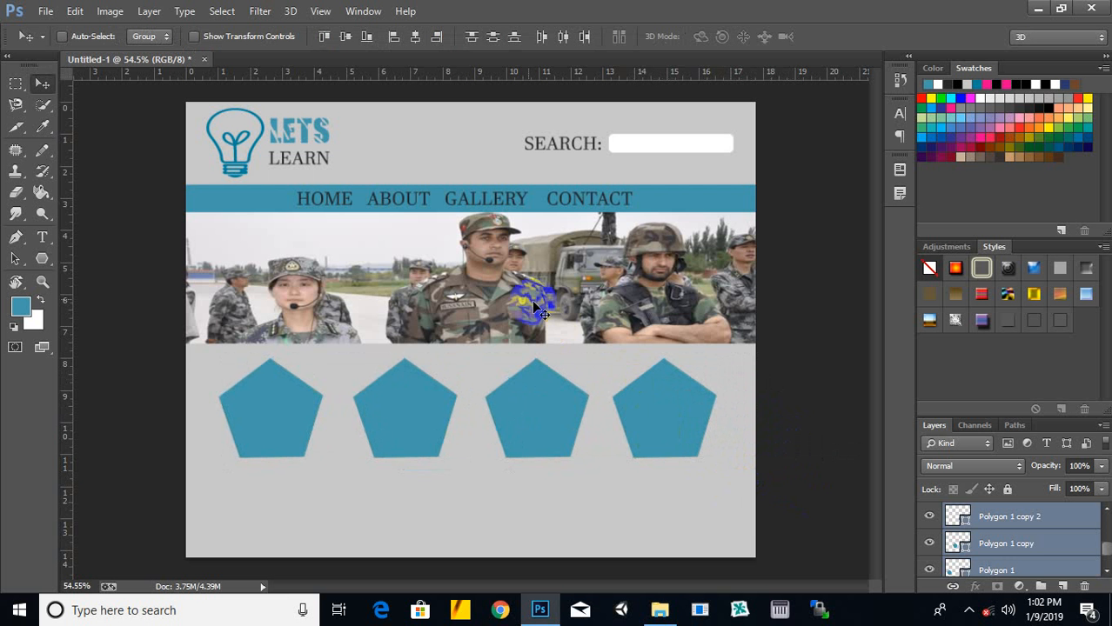
Step: Draw a footer rectangle about 1312 px wide and 131 px high across the page's lower edge
right_click(710, 211)
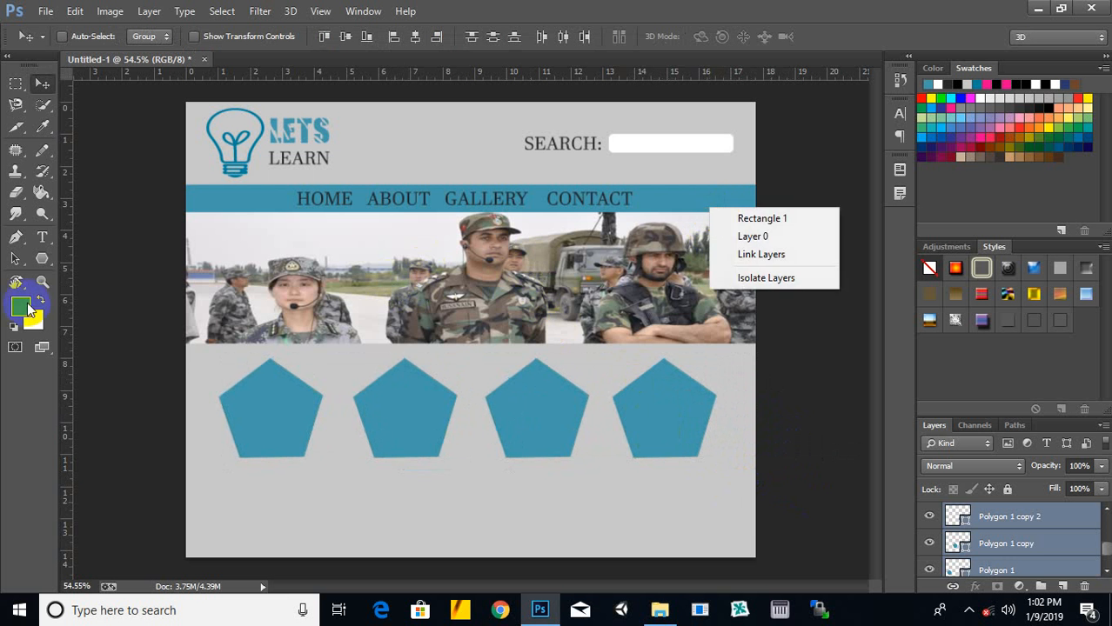
click(40, 261)
right_click(41, 265)
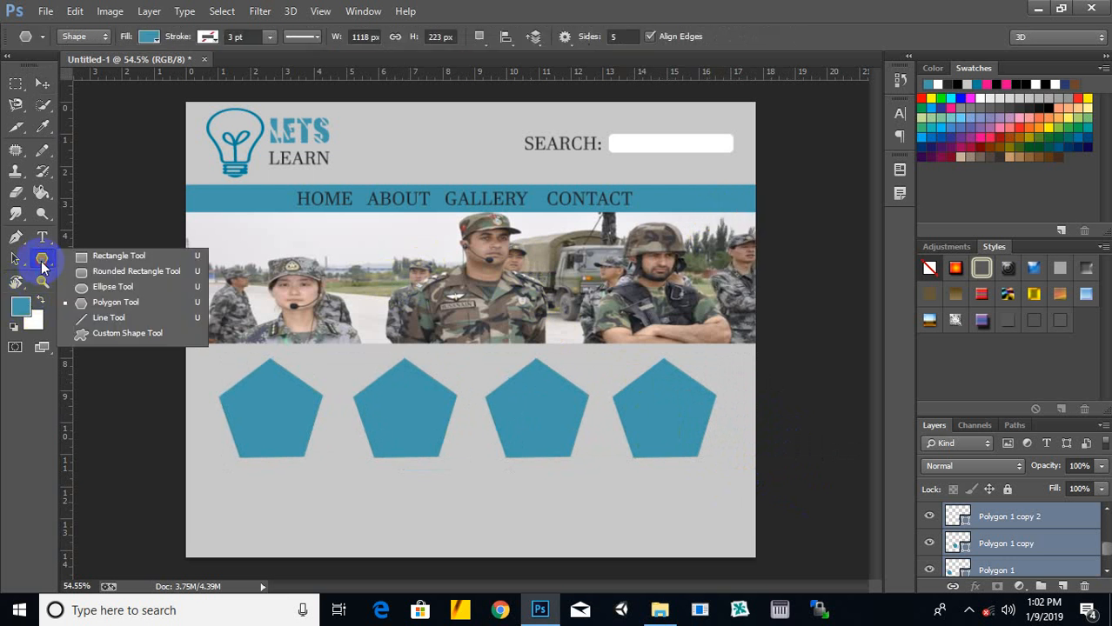
click(97, 256)
mouse_move(189, 519)
mouse_down()
mouse_move(405, 557)
mouse_move(777, 581)
mouse_move(769, 576)
mouse_up()
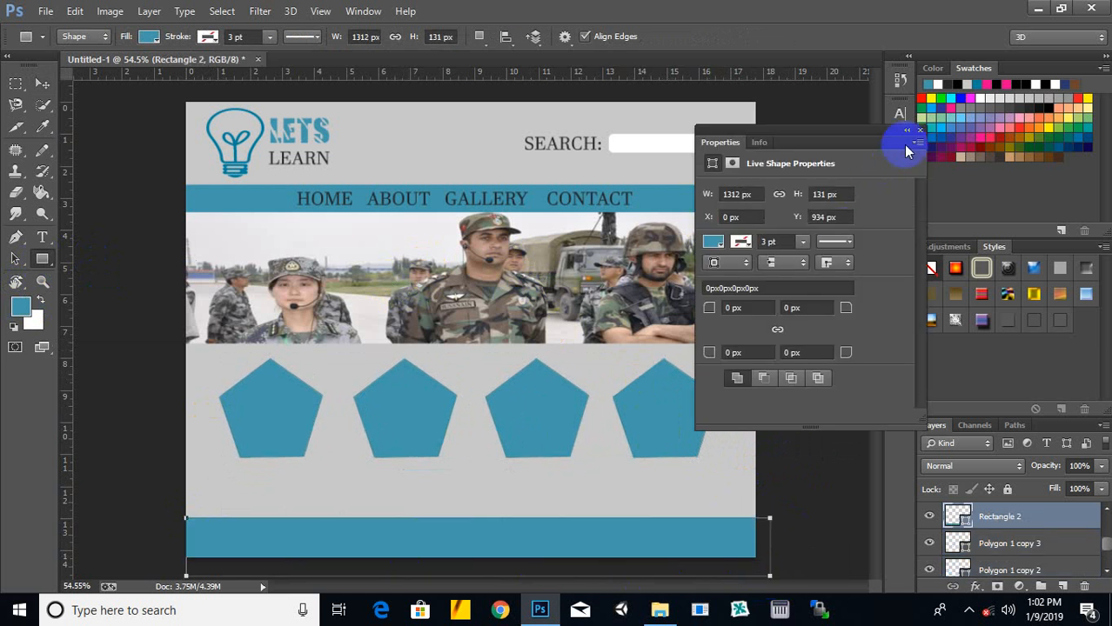
Step: Set the foreground colour to black and fill the footer rectangle with it
click(22, 307)
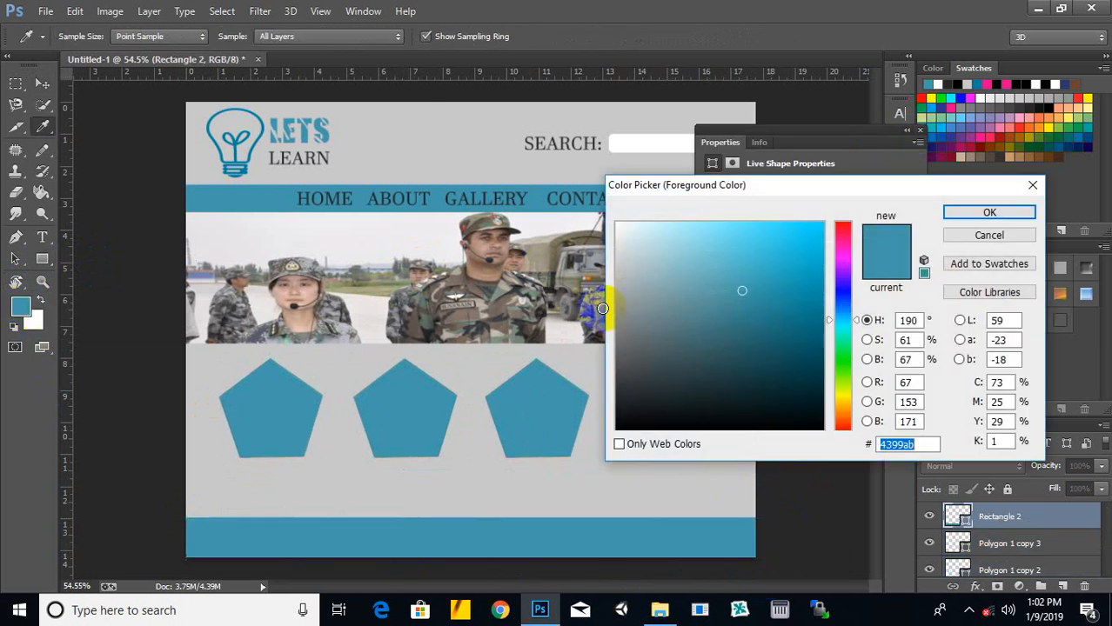
click(621, 424)
click(987, 210)
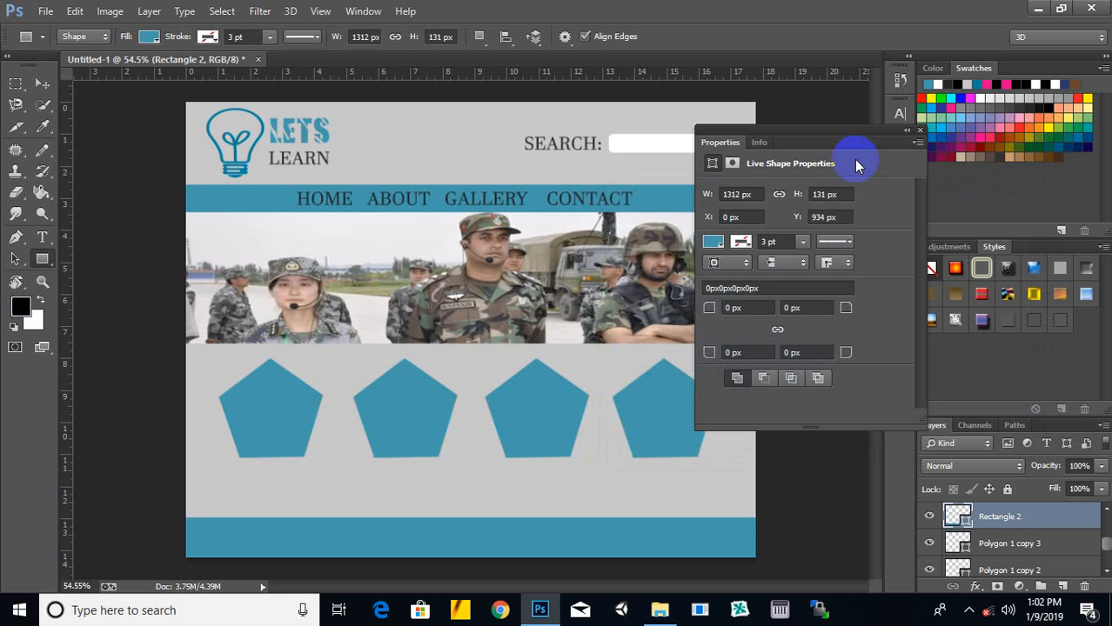
click(920, 130)
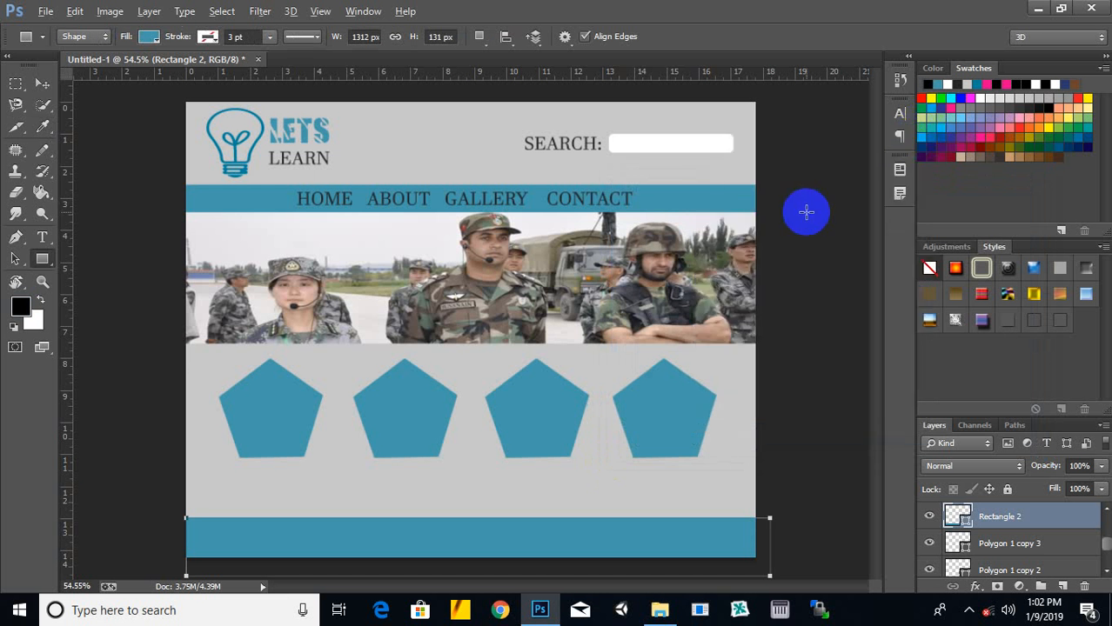
key(alt+BackSpace)
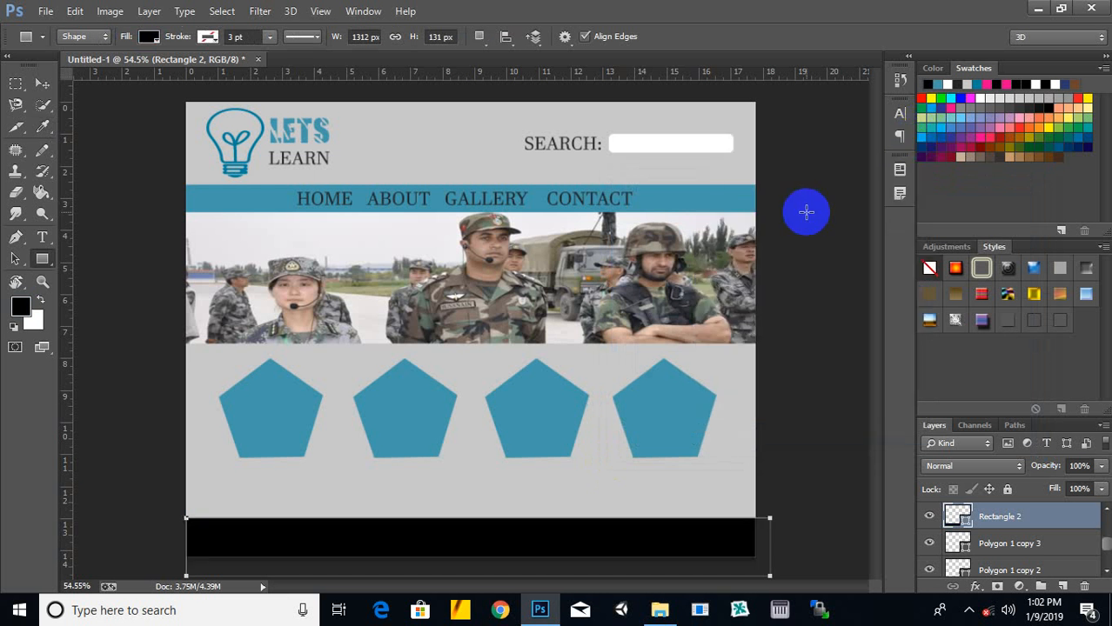
click(44, 86)
Step: Add the text "COPYRIGHT 2019" and move it onto the middle of the black footer bar
click(41, 237)
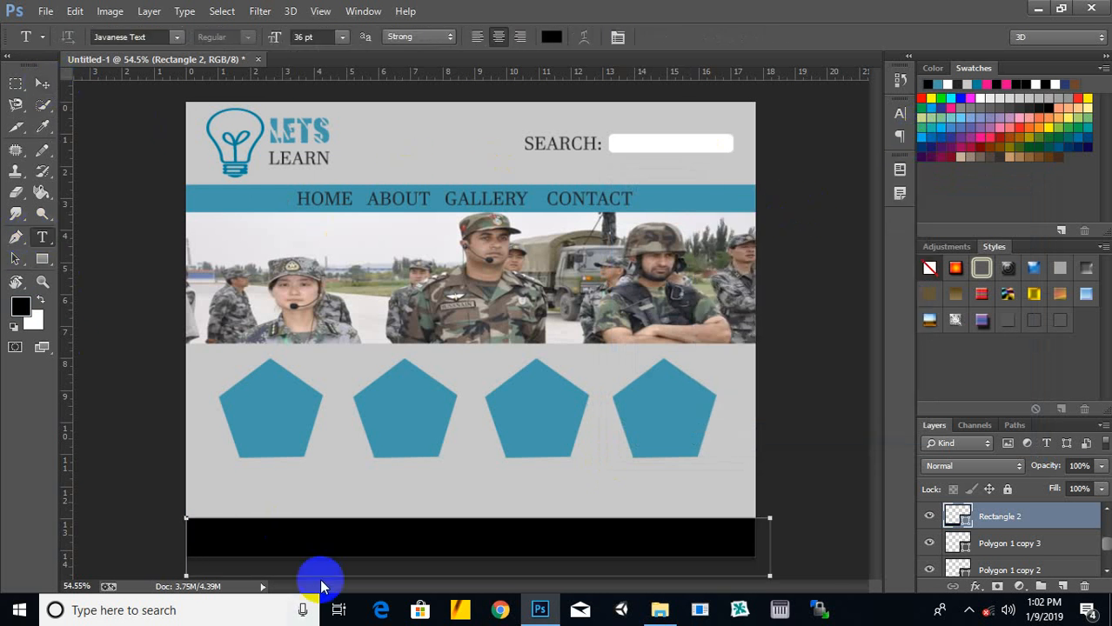
click(363, 496)
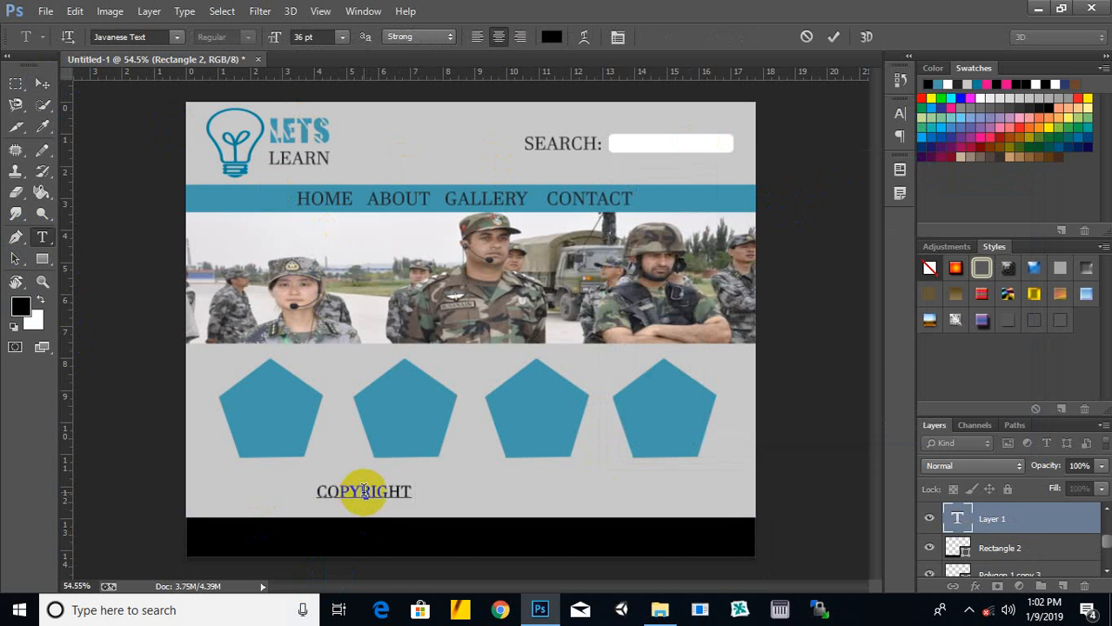
text(COPYRIGHT 2019)
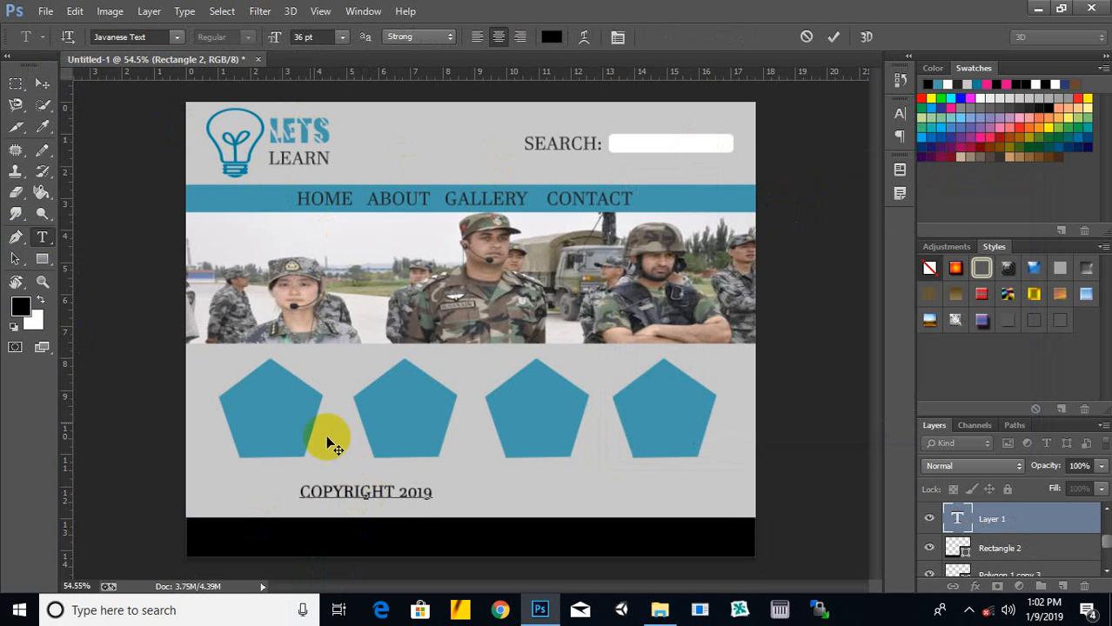
click(41, 81)
drag(384, 496, 473, 536)
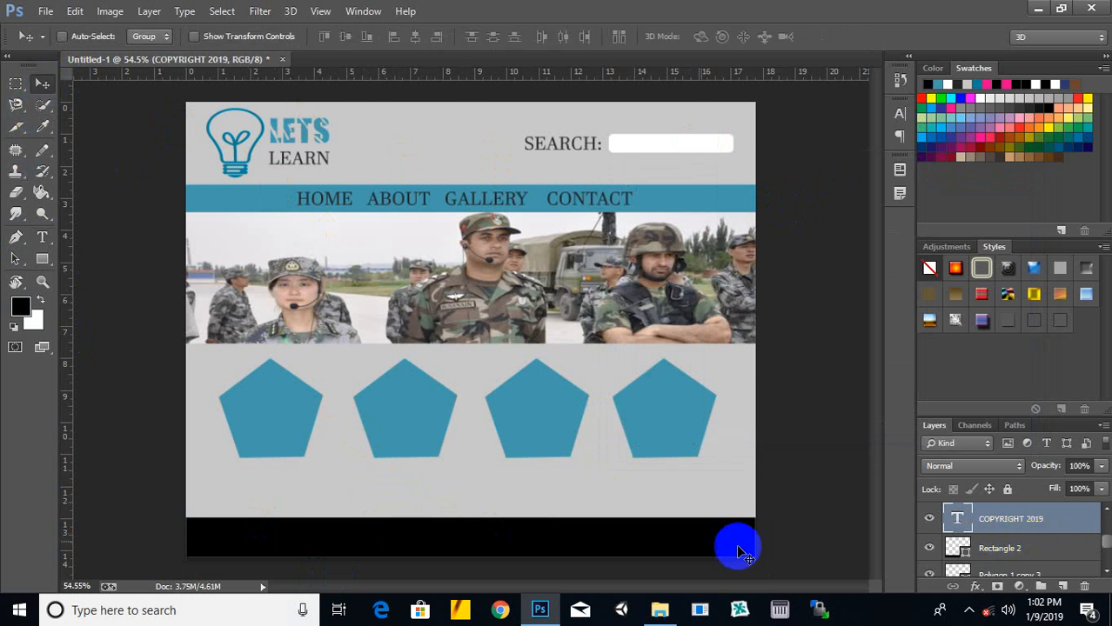
Step: Recolour the "COPYRIGHT 2019" text with the blue sampled from the first pentagon, 4399ab
click(30, 309)
click(248, 410)
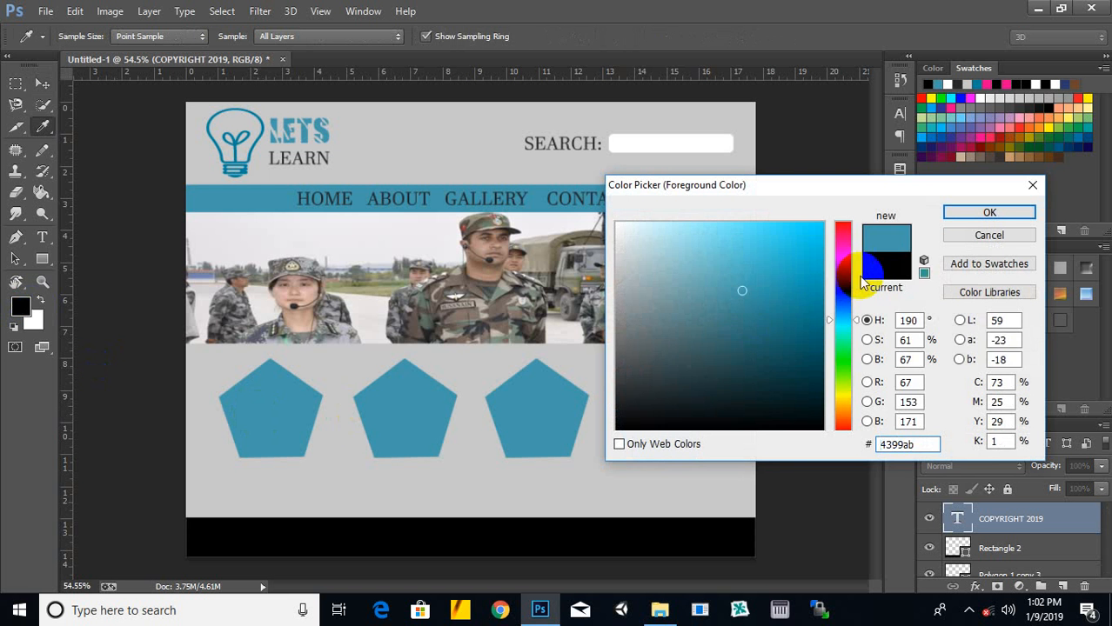
click(972, 216)
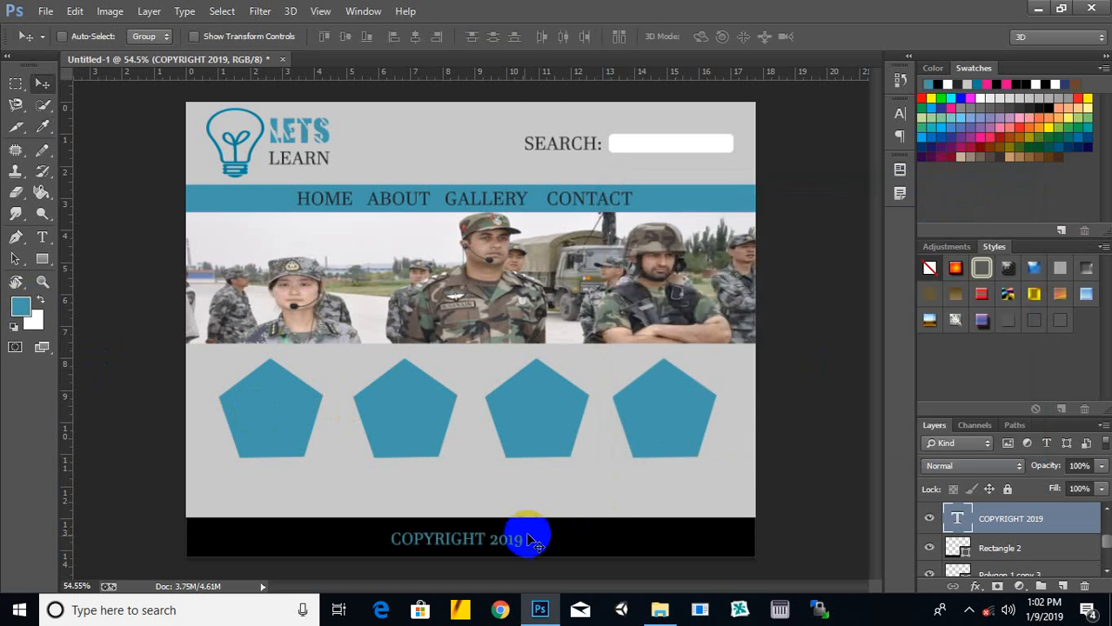
drag(509, 537, 511, 546)
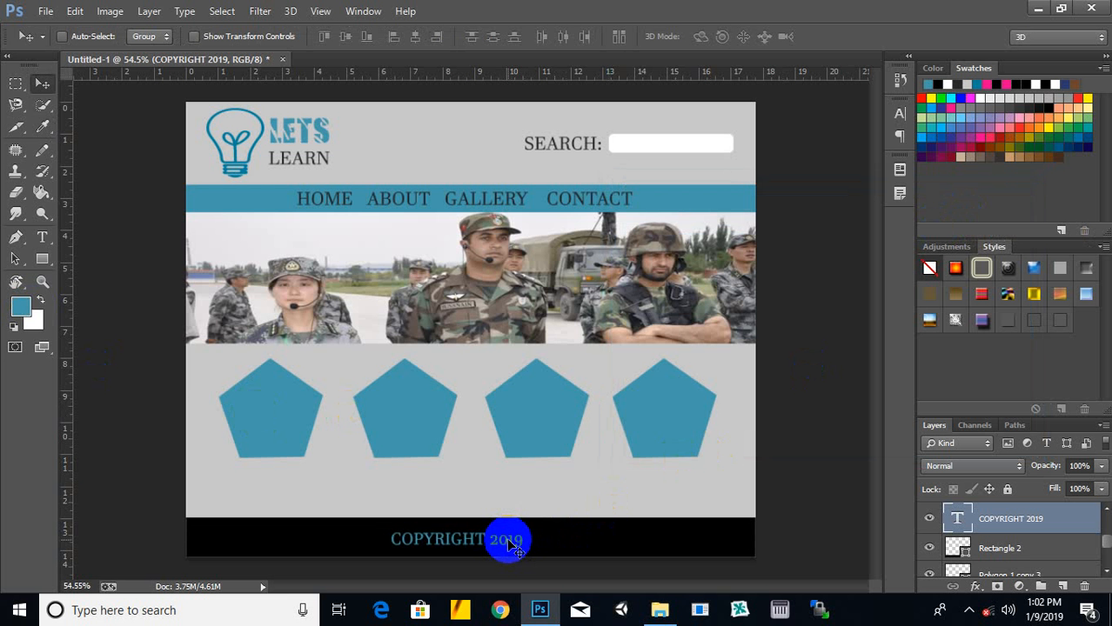
Step: Add the caption "WHAT WE DO" in blue and centre it beneath the first pentagon
click(41, 239)
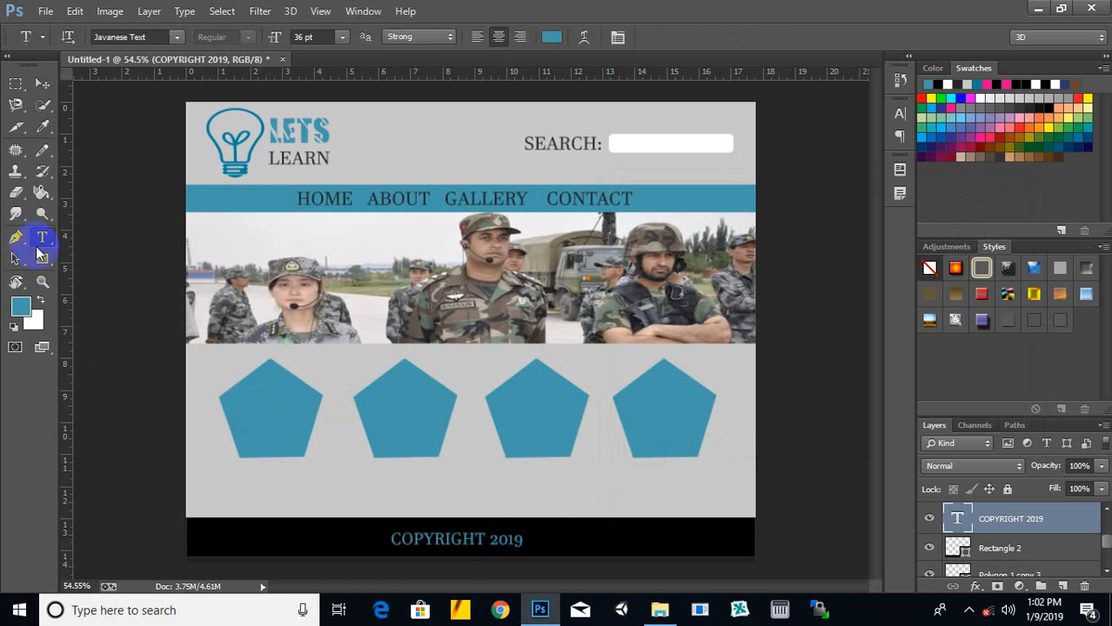
click(241, 476)
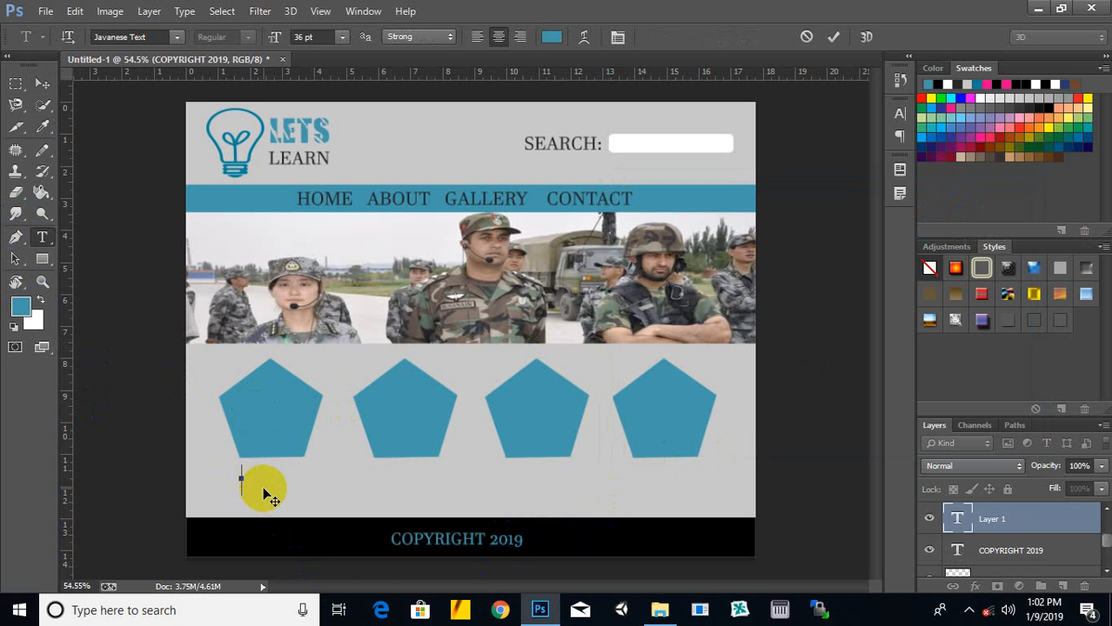
text(ABOUT)
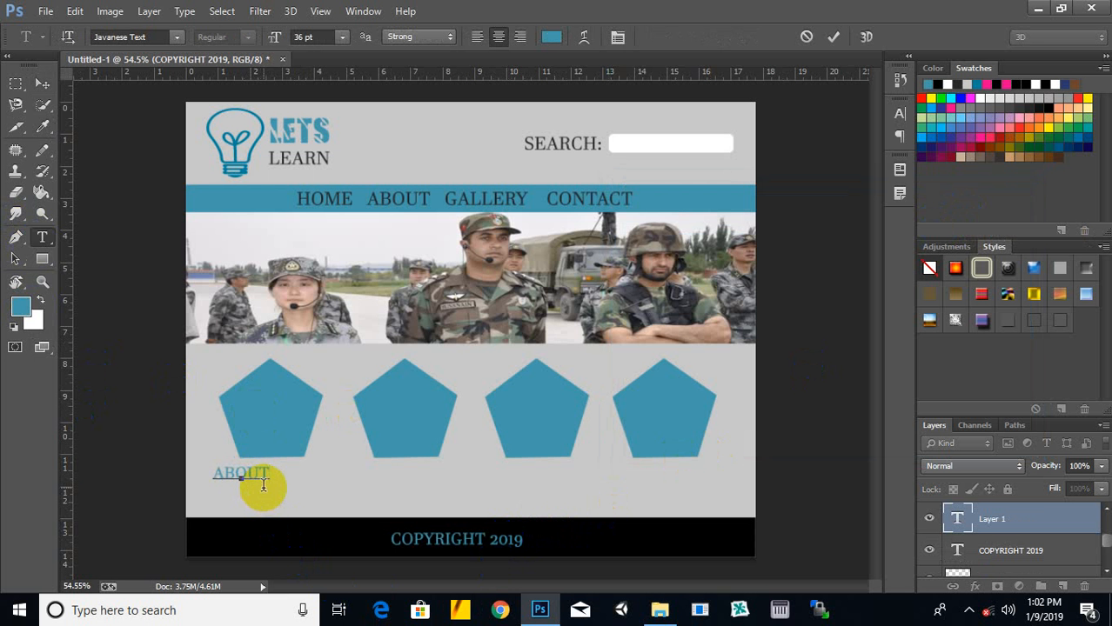
drag(258, 476, 186, 479)
key(BackSpace)
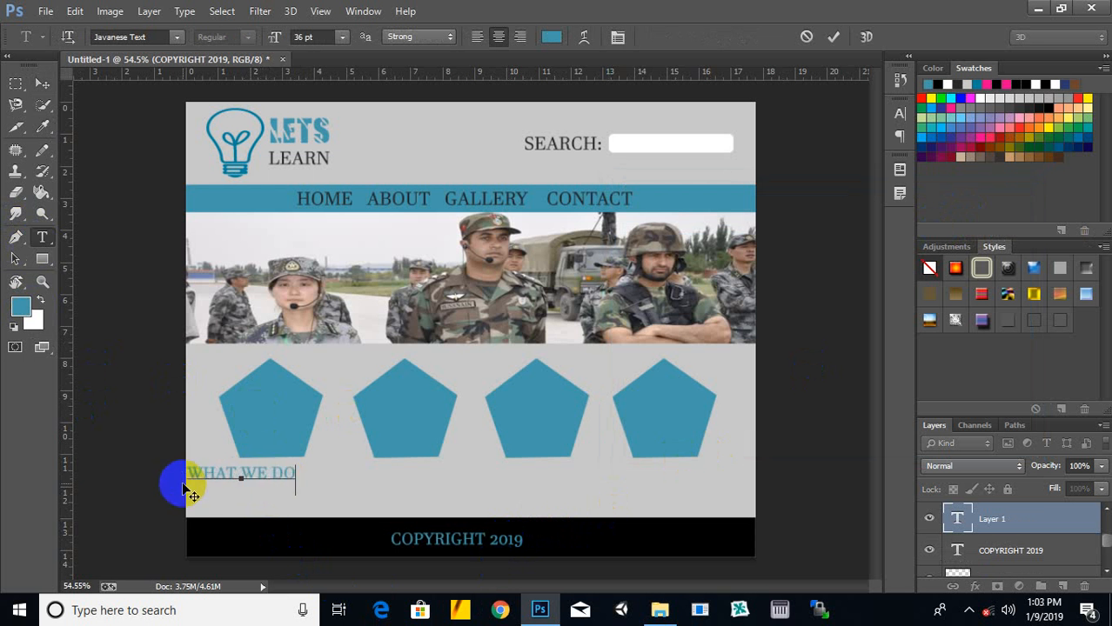
click(42, 84)
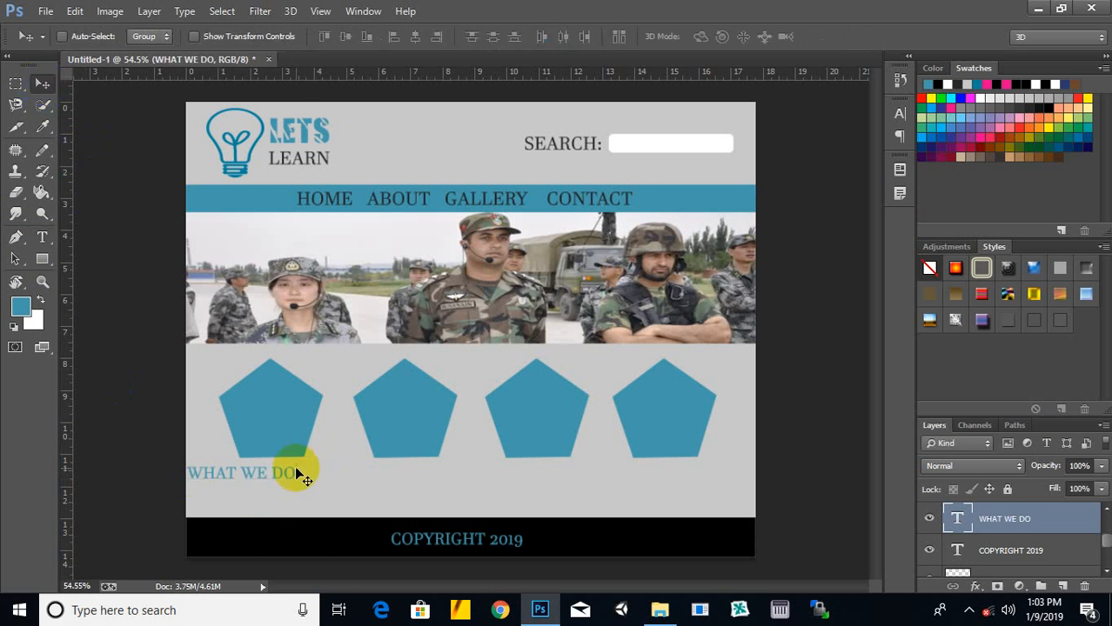
drag(290, 475, 313, 485)
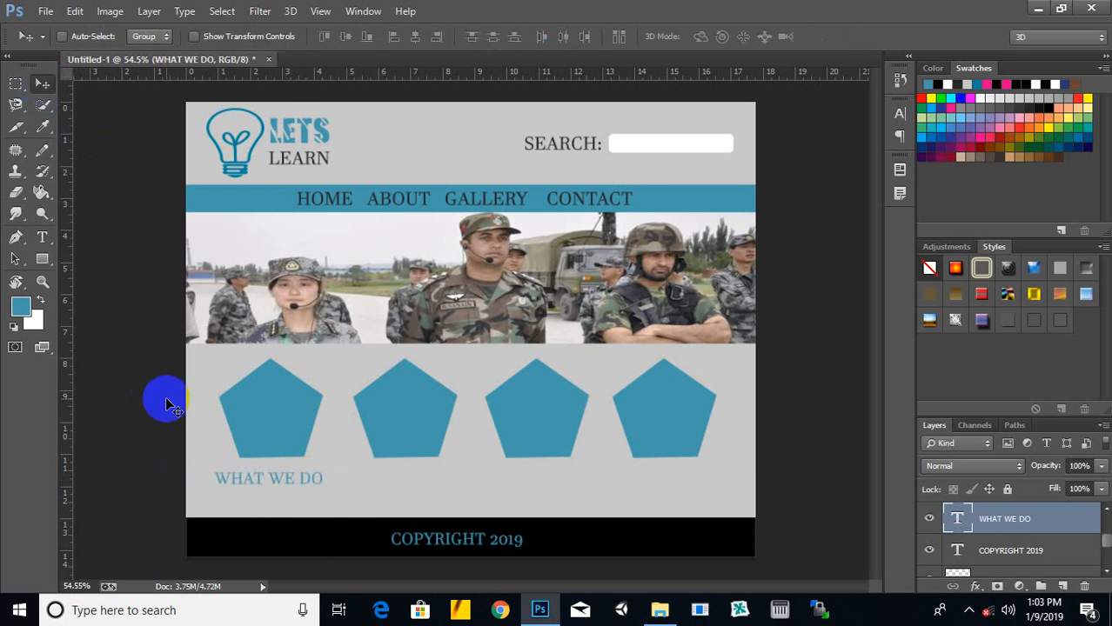
Step: Recolour the "WHAT WE DO" caption with 030303 and place copies of it beneath the other three pentagons
click(20, 303)
click(616, 428)
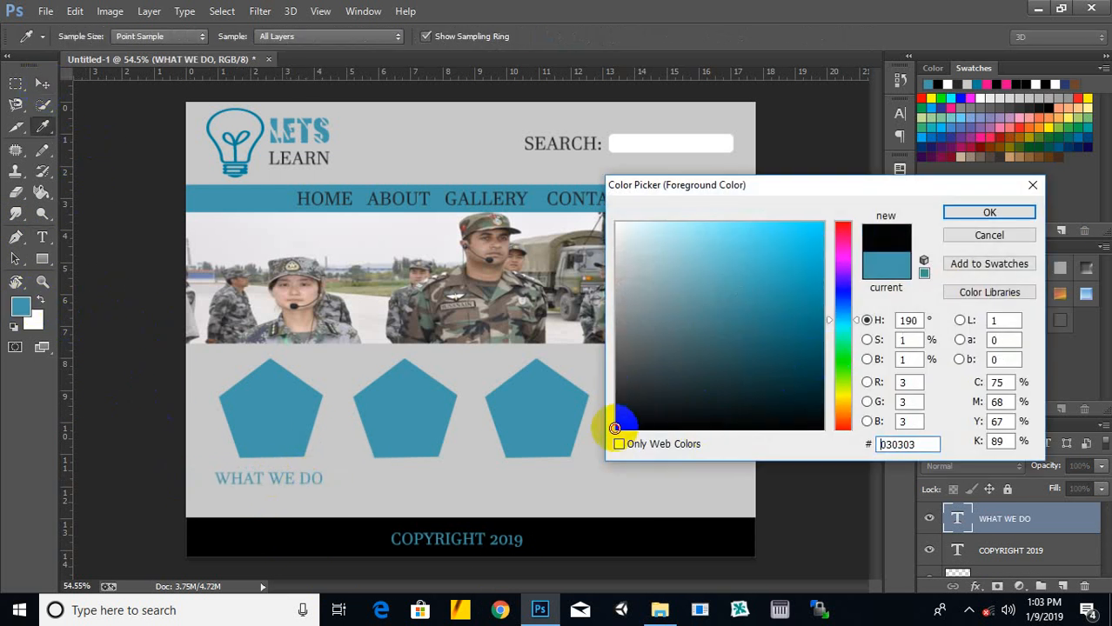
click(989, 213)
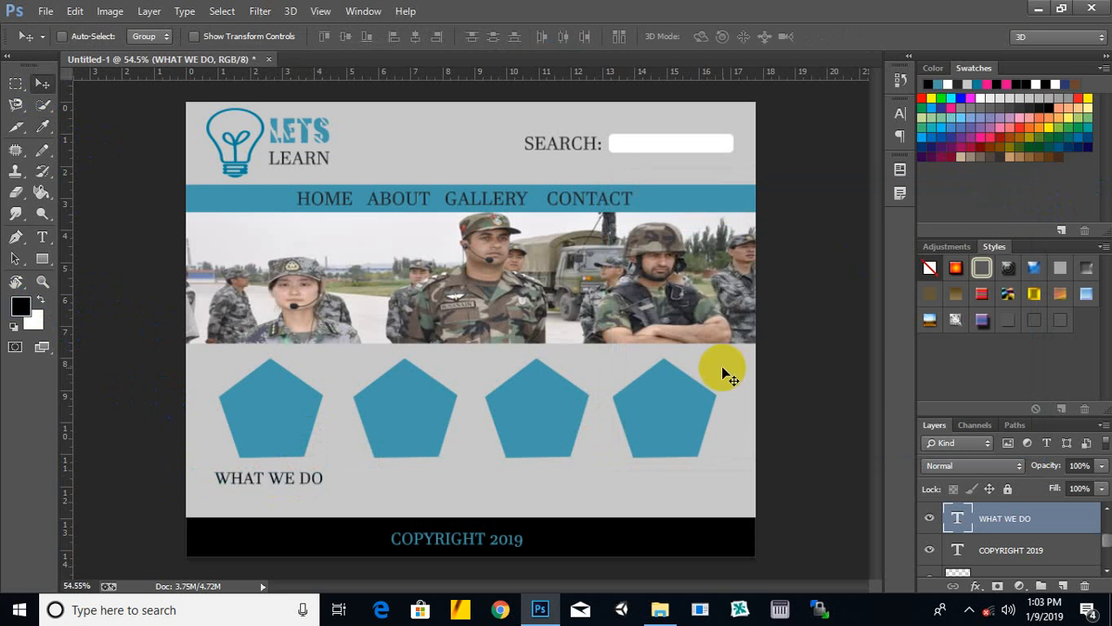
drag(318, 489, 706, 479)
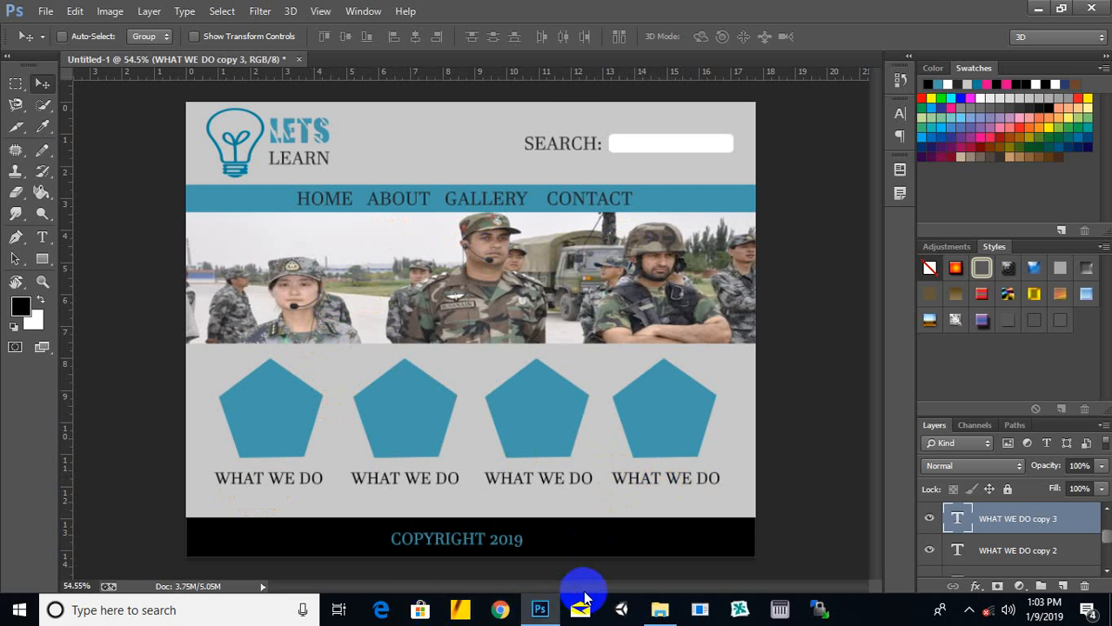
Step: Place e3c62a35446e6a6b0b5a5c365005474b.jpg from the formodeling folder in File Explorer into the Photoshop layout, scaled to about 54% over the first pentagon
click(663, 611)
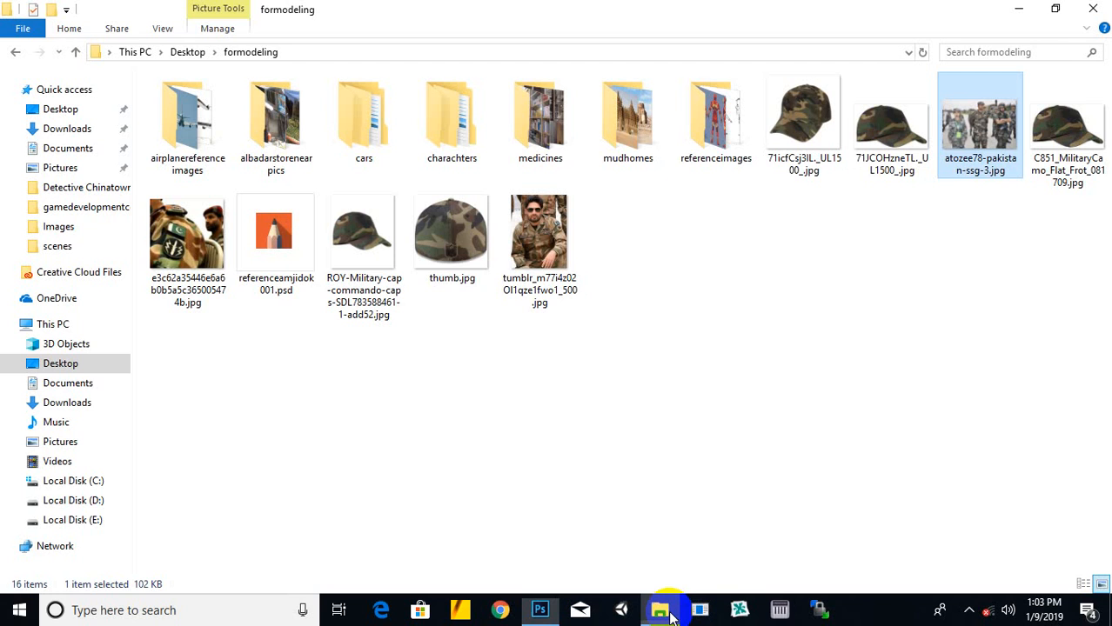
click(179, 246)
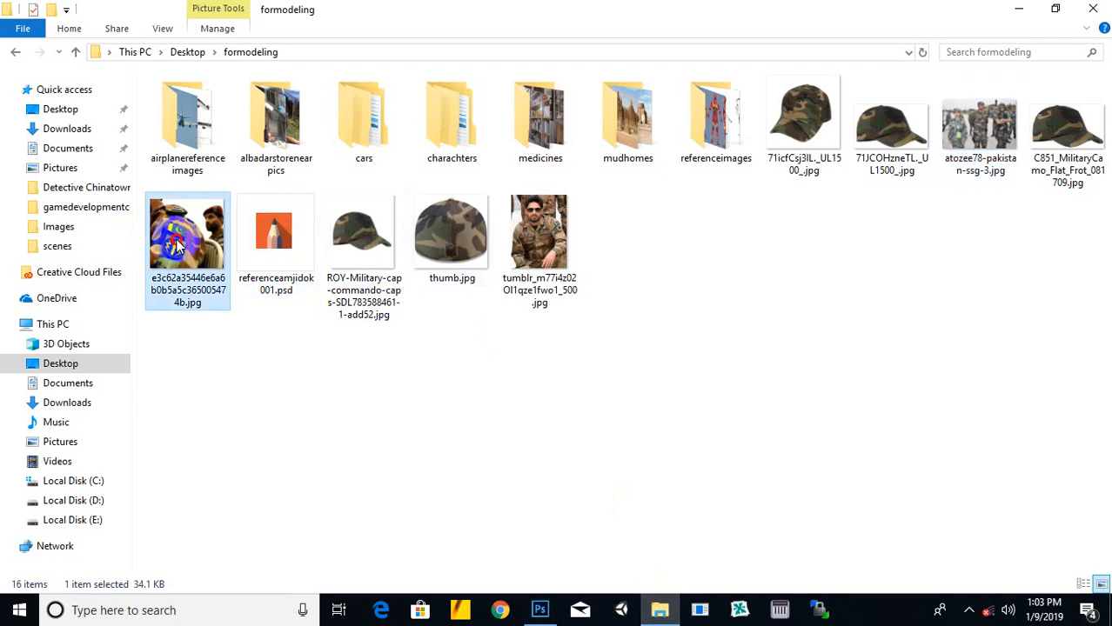
drag(178, 247, 322, 367)
drag(581, 232, 480, 341)
drag(458, 394, 308, 408)
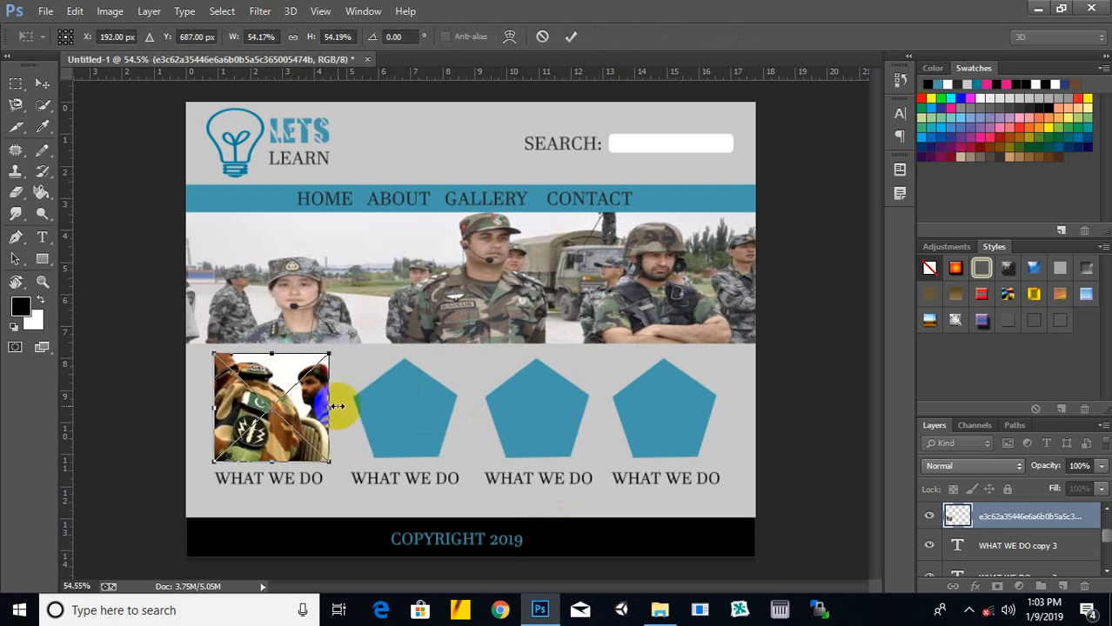
key(Return)
drag(336, 403, 426, 411)
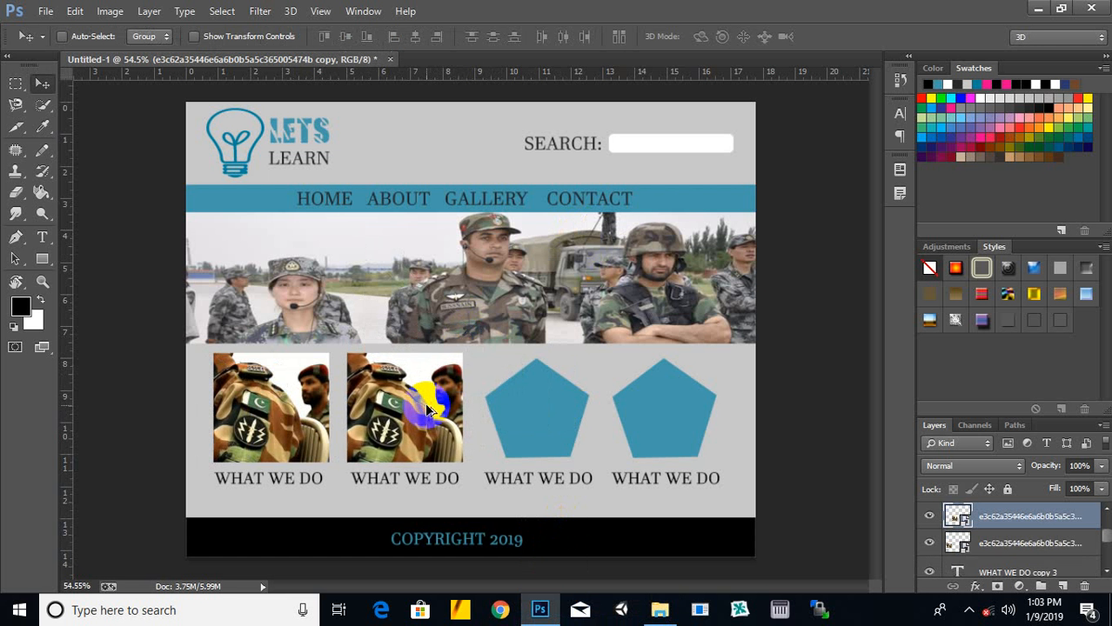
key(ctrl+z)
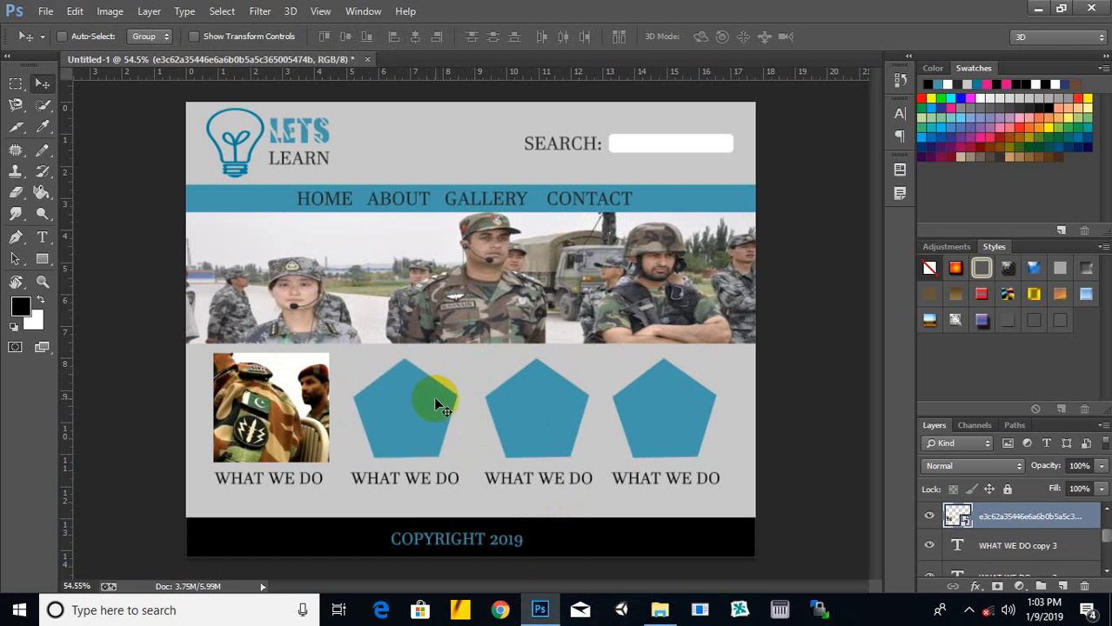
right_click(304, 412)
click(844, 538)
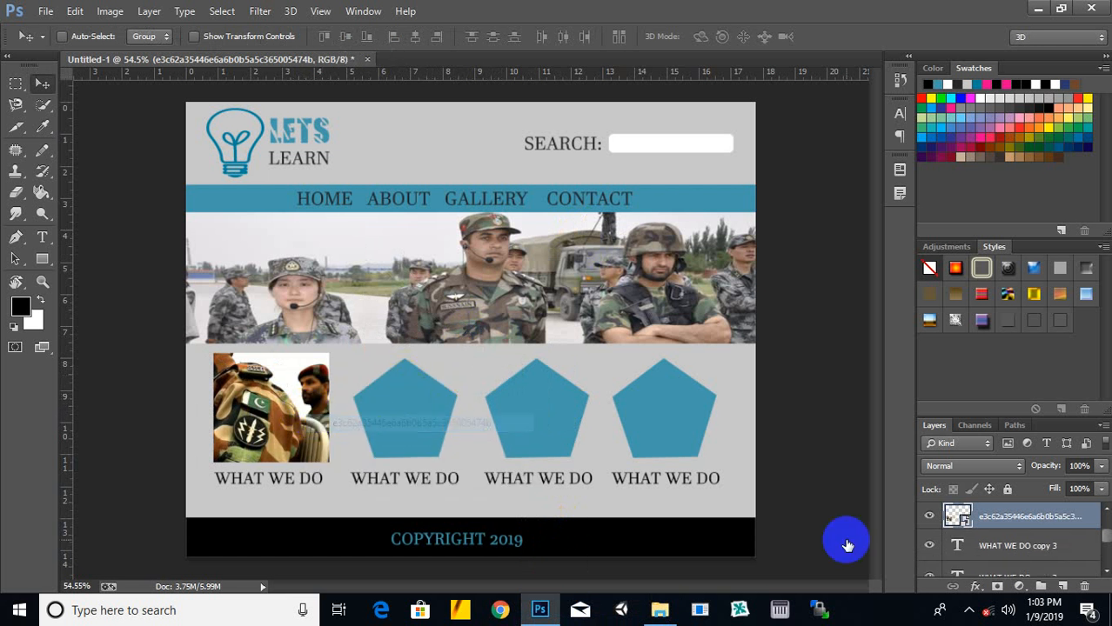
scroll(1070, 538, down, 10)
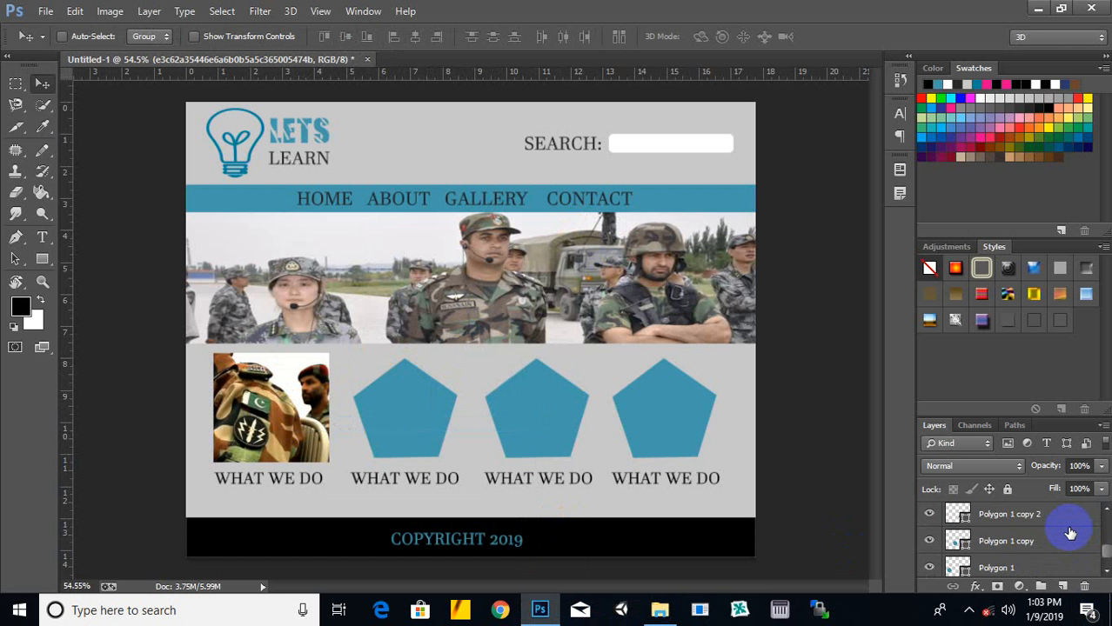
scroll(1051, 546, up, 1)
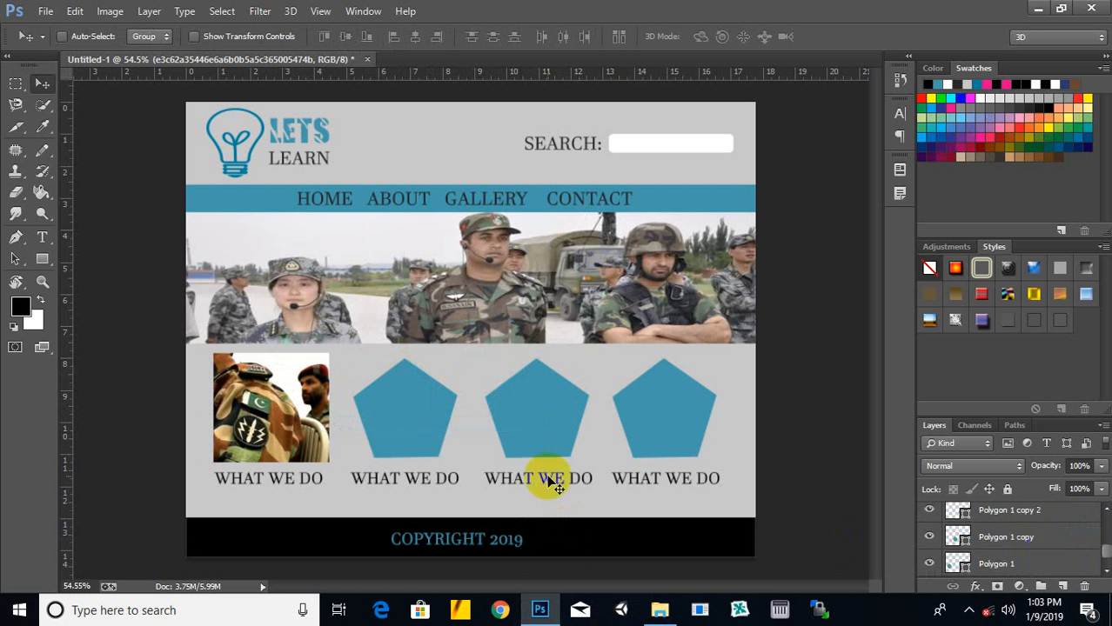
Step: Shift the placed photo up off the first pentagon and reorder its layer directly above Polygon 1
drag(303, 415, 331, 341)
right_click(270, 431)
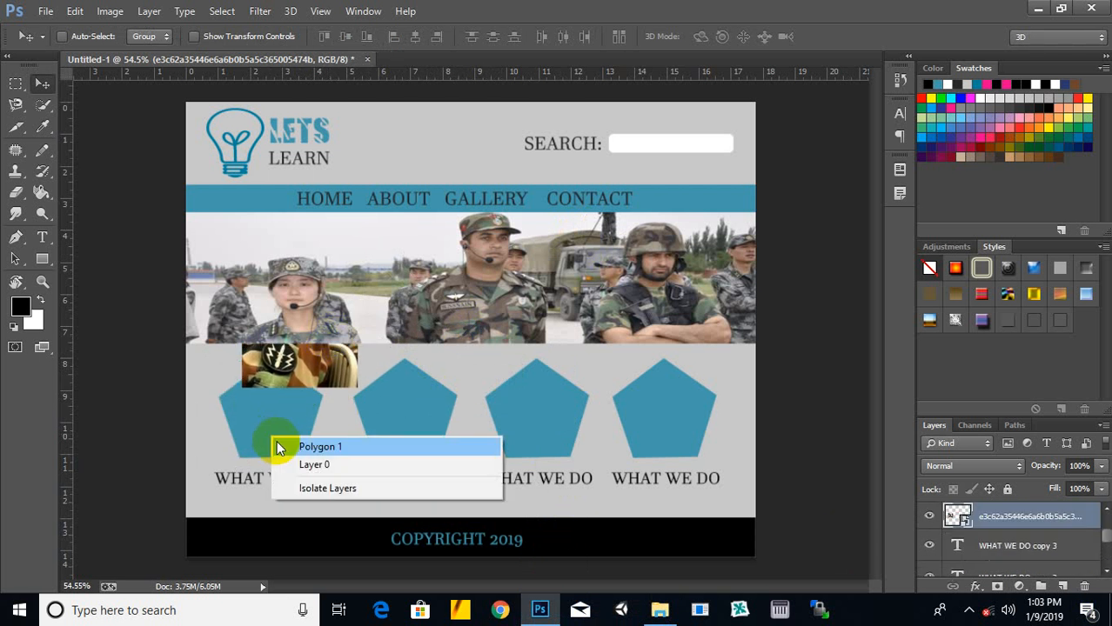
click(280, 443)
scroll(1066, 557, up, 10)
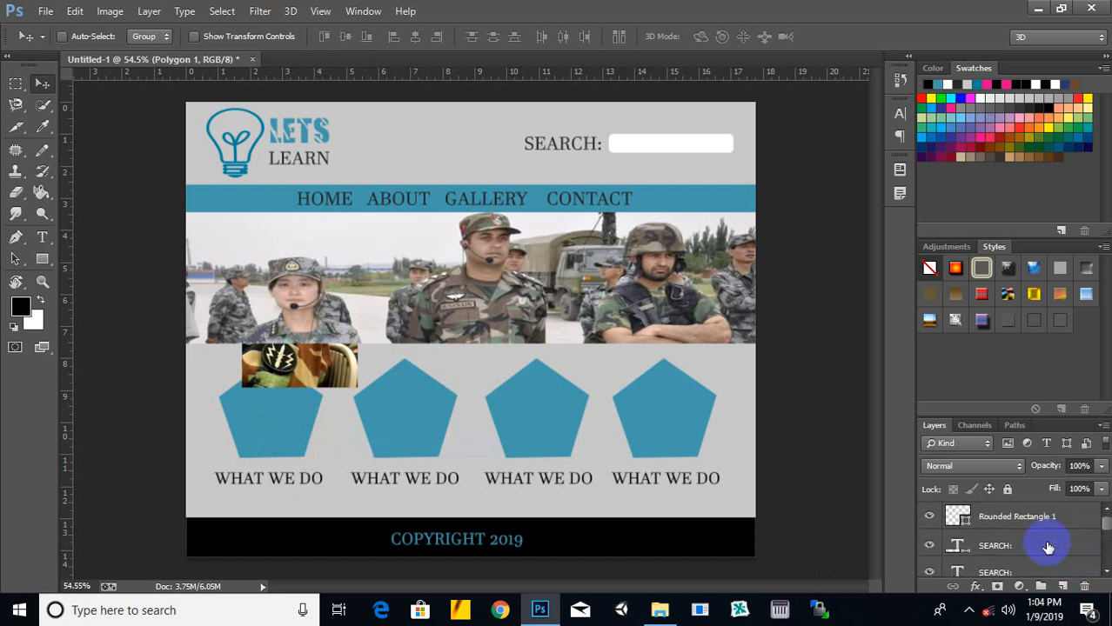
scroll(1048, 543, down, 4)
click(992, 541)
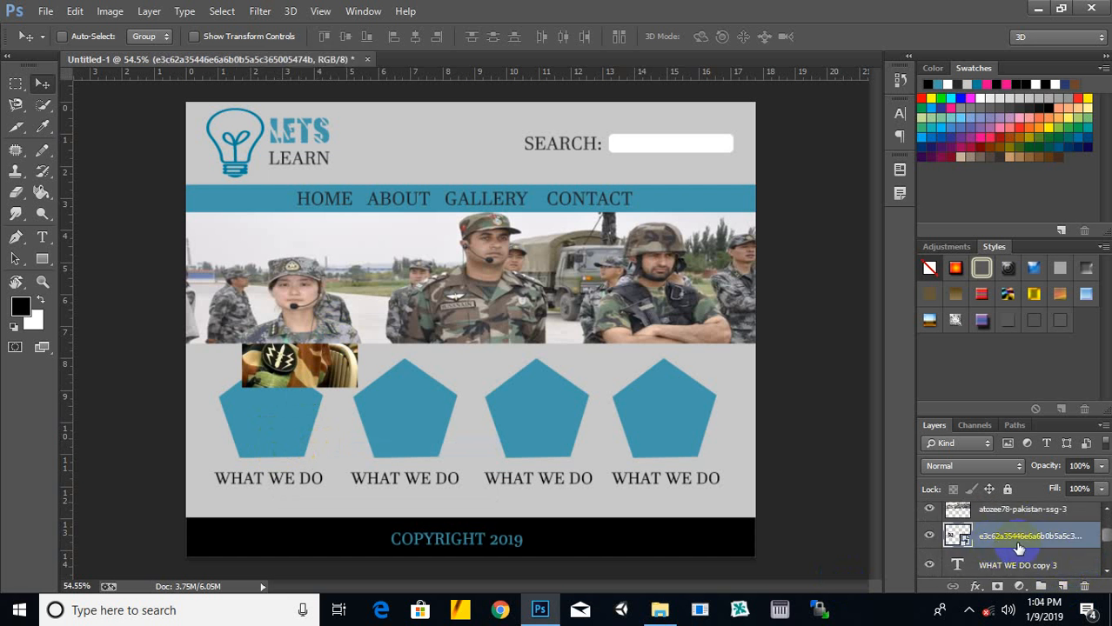
scroll(1059, 539, down, 1)
drag(1022, 520, 1059, 546)
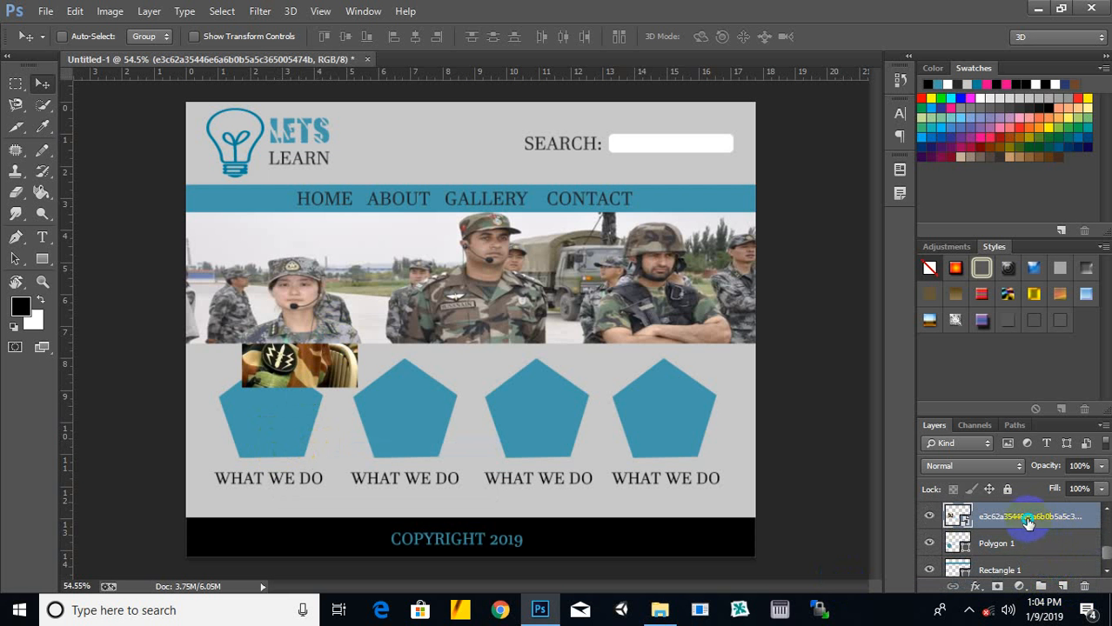
Step: Clip the photo to the first pentagon with a clipping mask and reposition it to fill the shape
right_click(1030, 520)
click(696, 314)
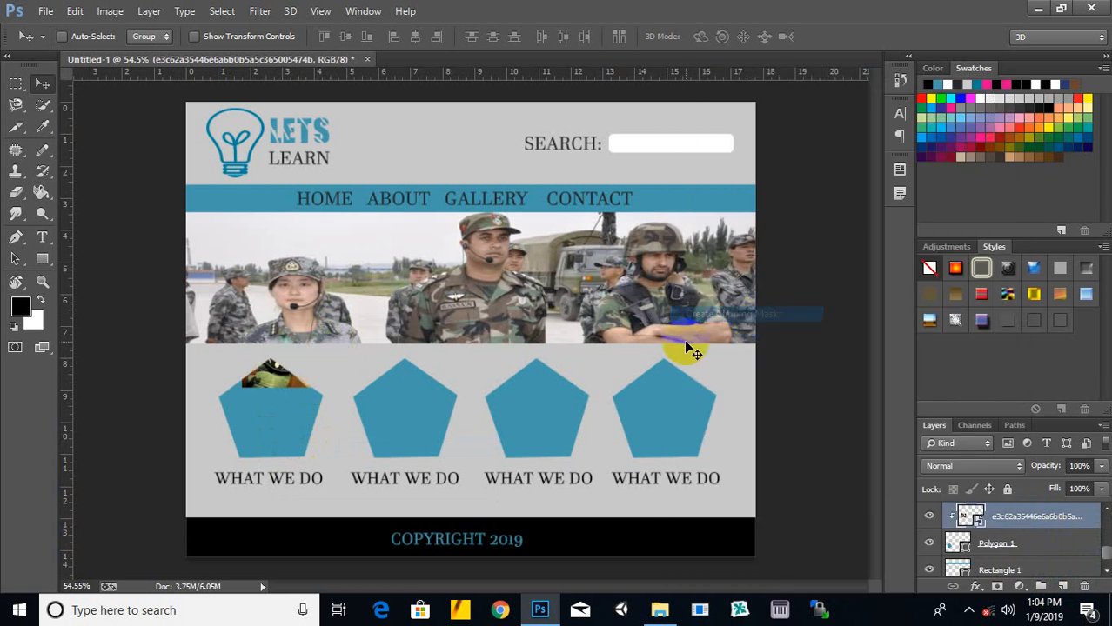
drag(267, 421, 249, 461)
Step: Delete the three remaining plain blue pentagons from the row
right_click(425, 429)
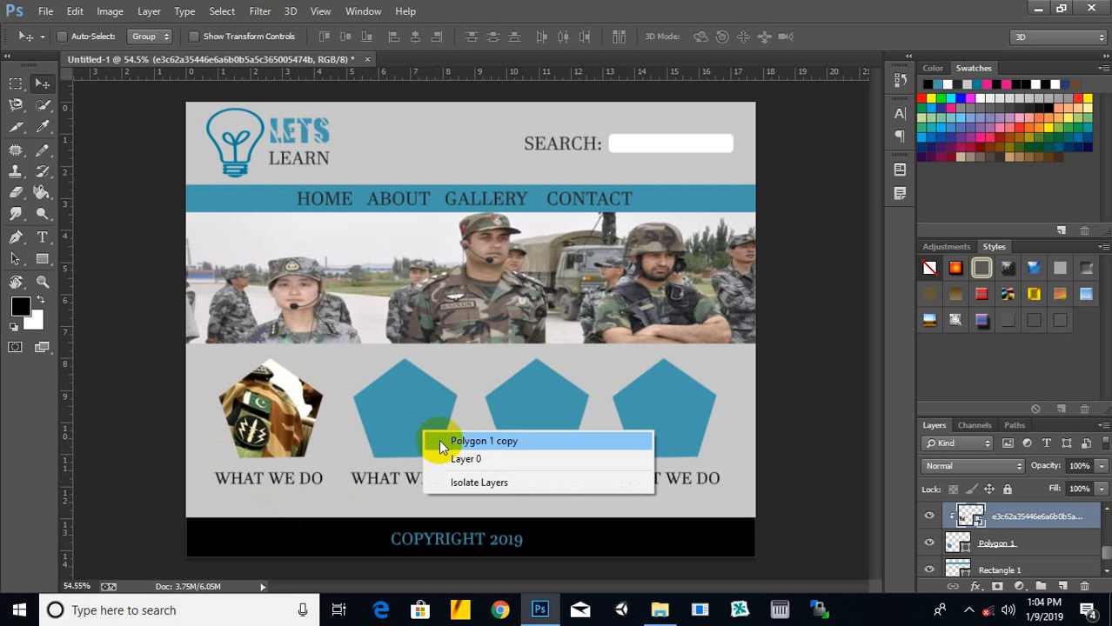
click(439, 437)
key(Delete)
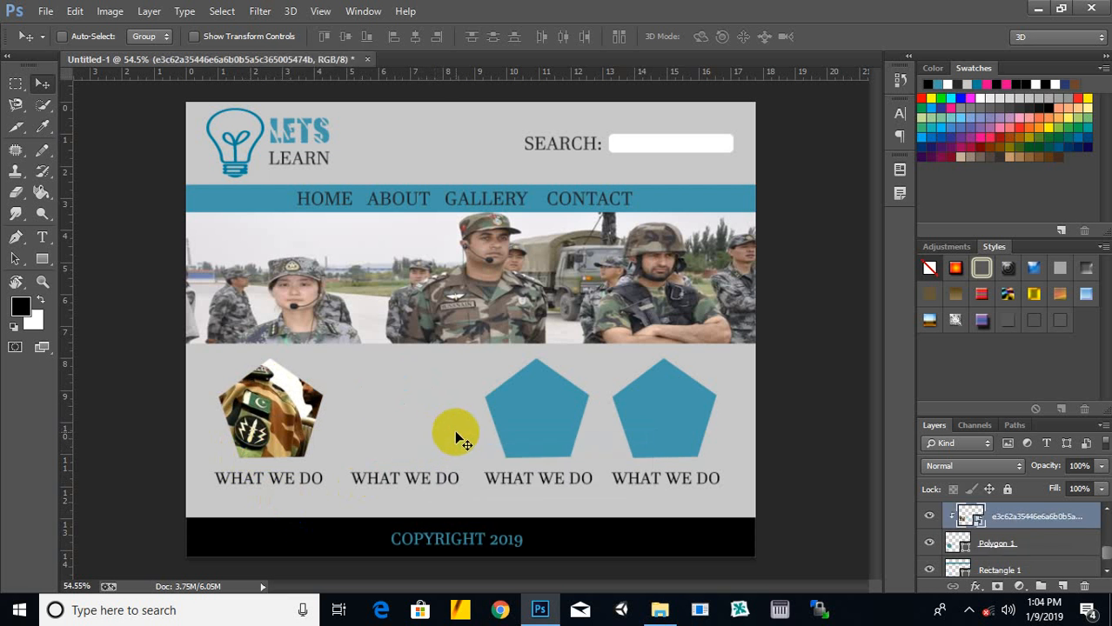
right_click(508, 428)
click(520, 432)
key(Delete)
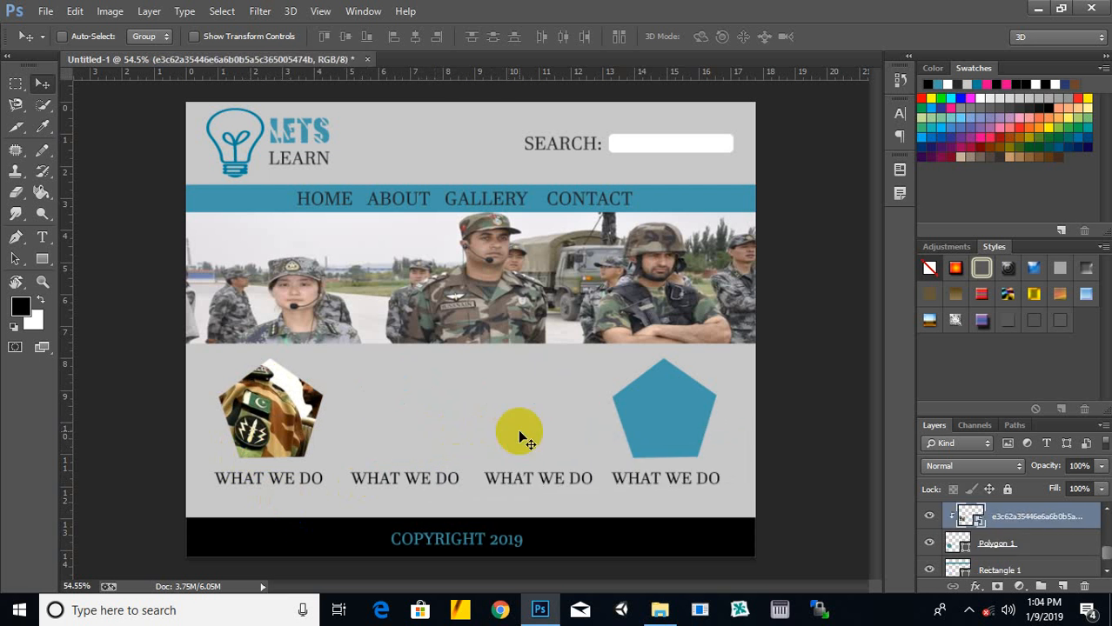
right_click(666, 413)
click(666, 415)
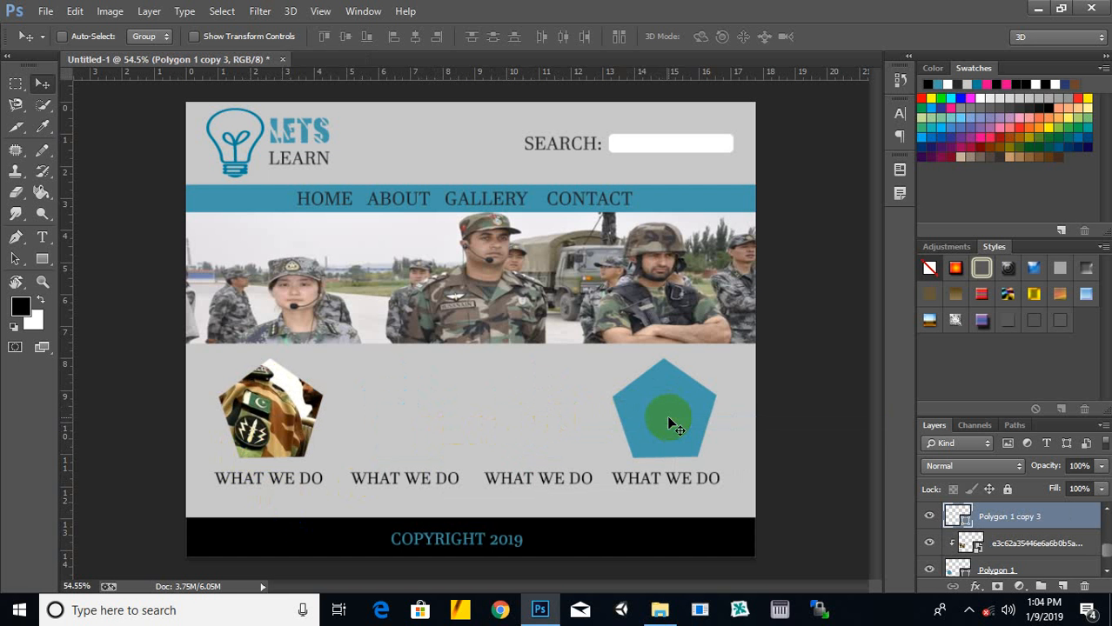
key(Delete)
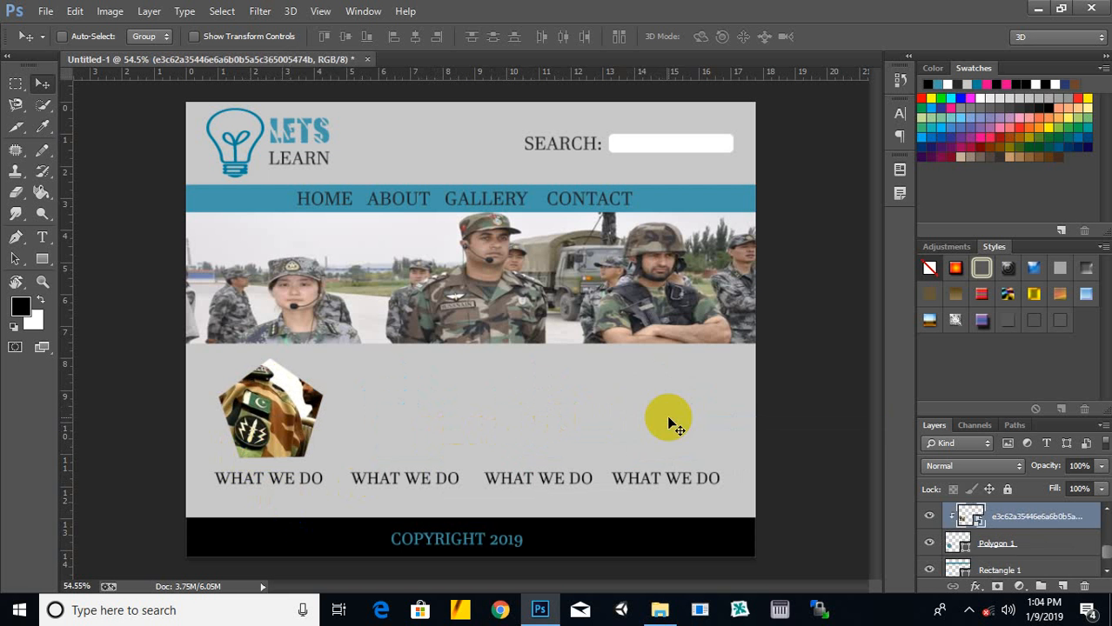
Step: Merge the clipped photo with its pentagon and place copies above the other three "WHAT WE DO" captions
ctrl+click(996, 545)
key(ctrl+e)
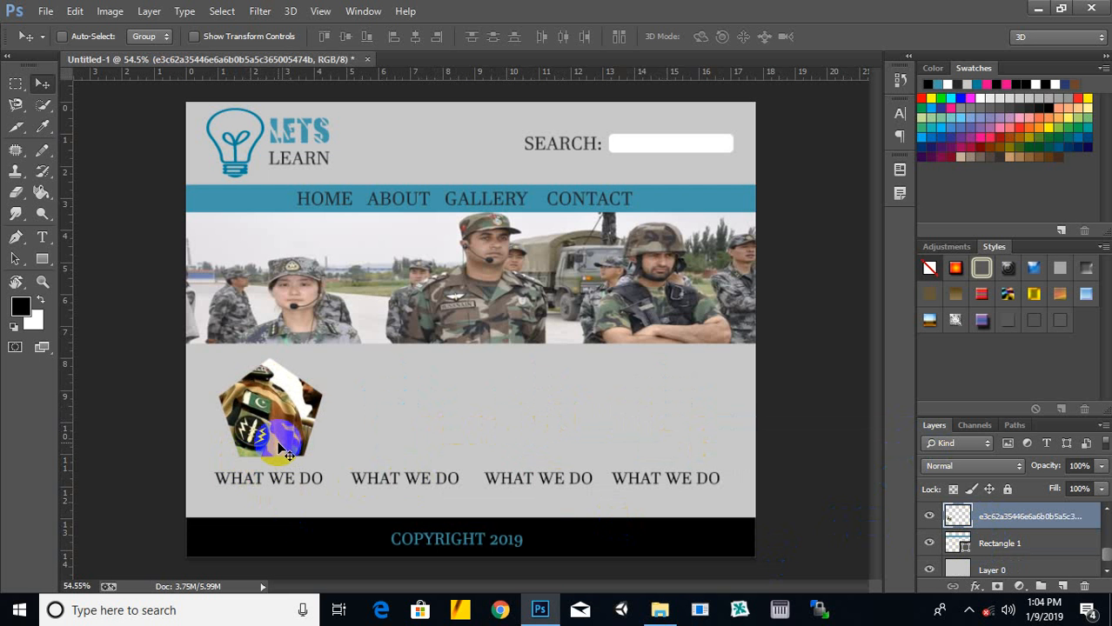
drag(288, 455, 679, 419)
scroll(474, 448, down, 3)
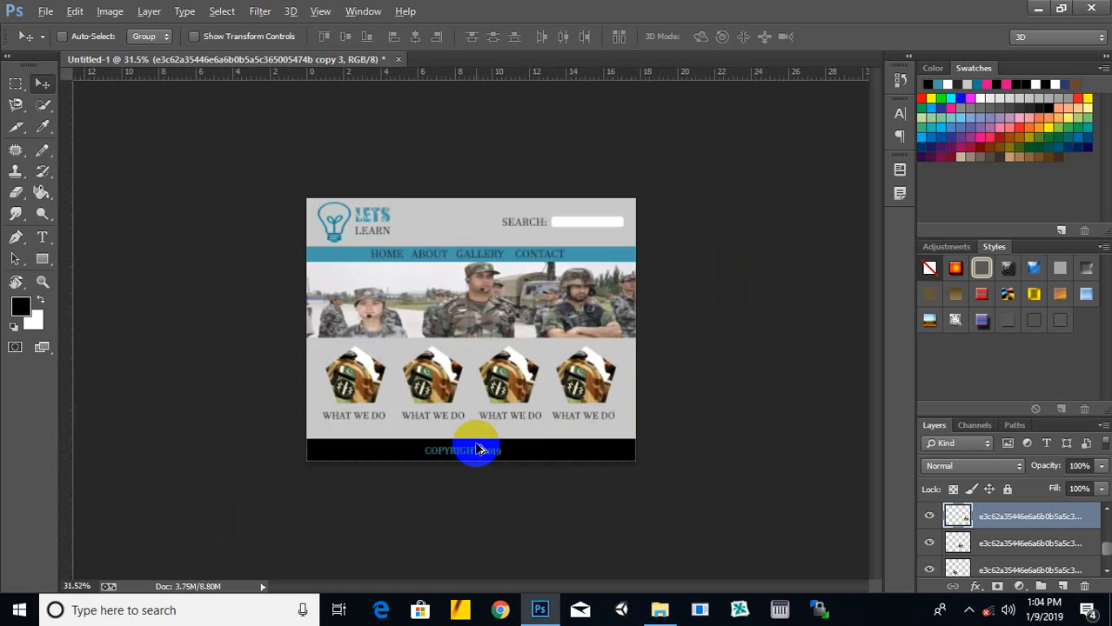
scroll(474, 448, up, 1)
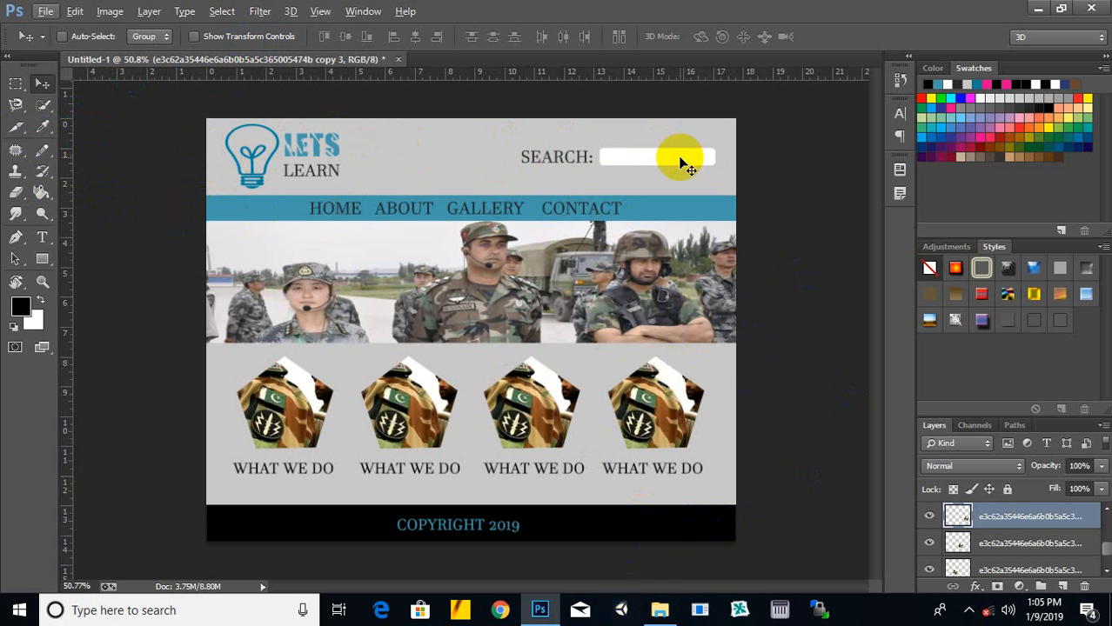
Step: Using the Slice Tool, draw separate slices around the LETS LEARN logo, the "SEARCH:" label and the white search field
click(12, 113)
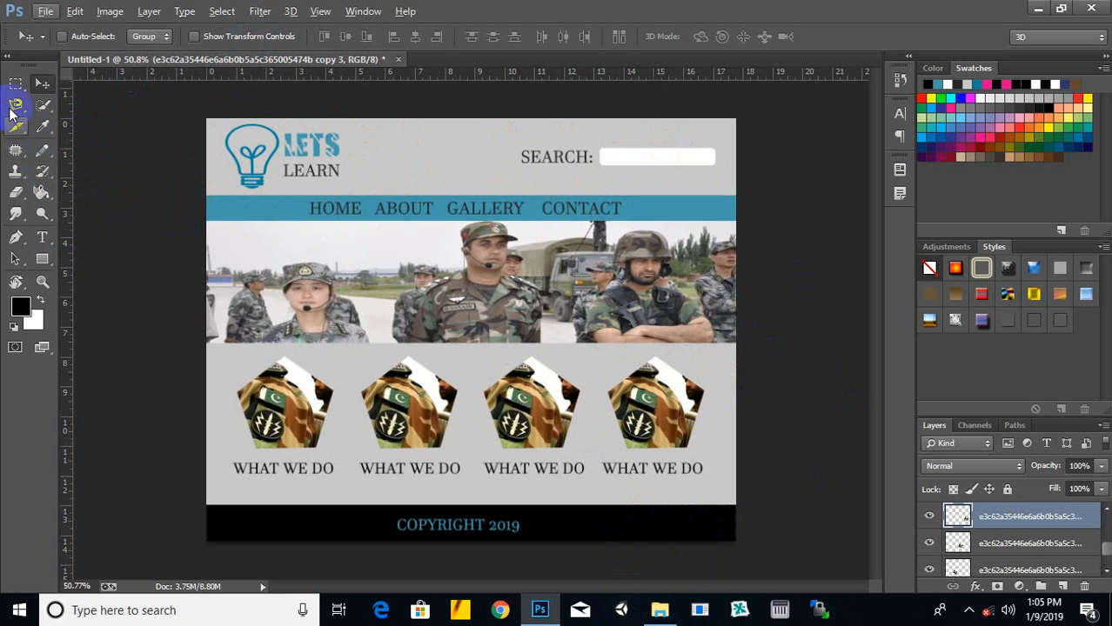
click(19, 111)
click(17, 128)
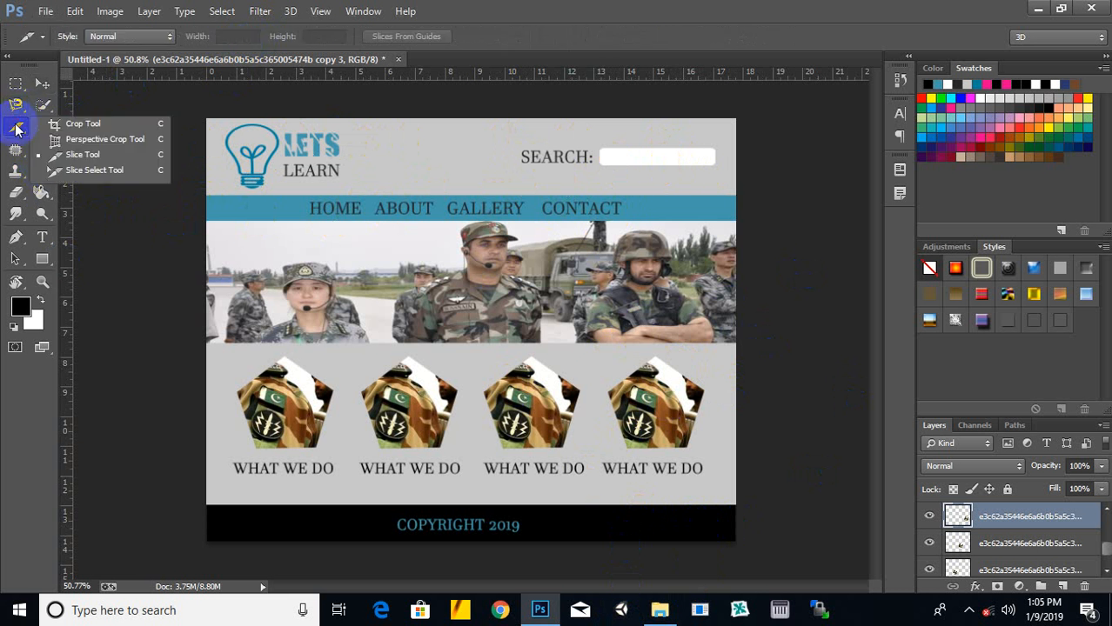
click(71, 154)
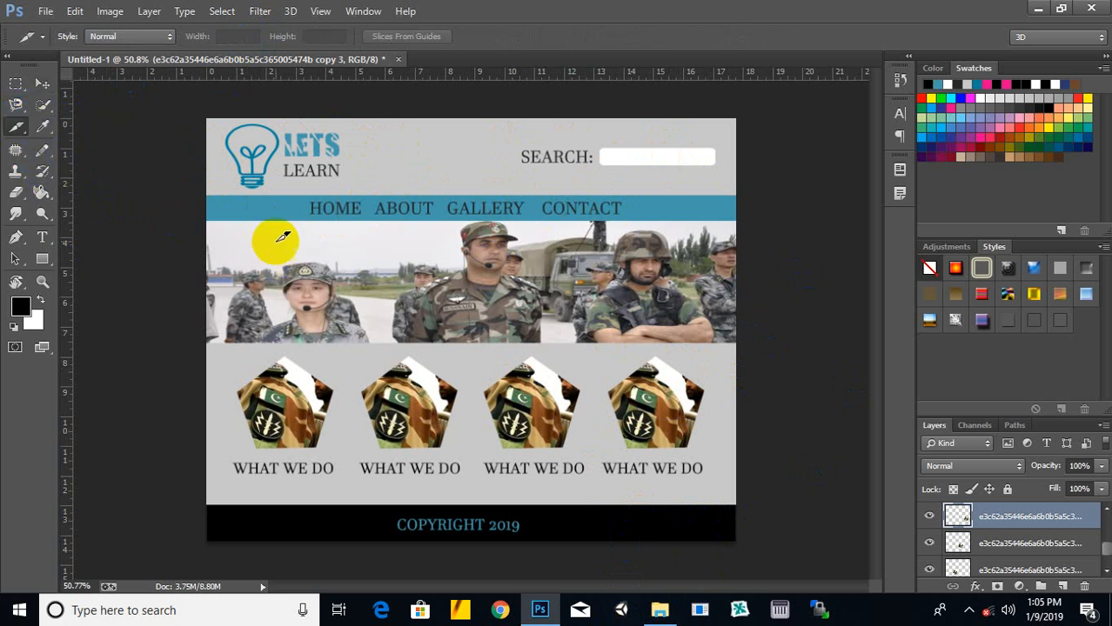
drag(341, 189, 224, 122)
drag(510, 144, 592, 178)
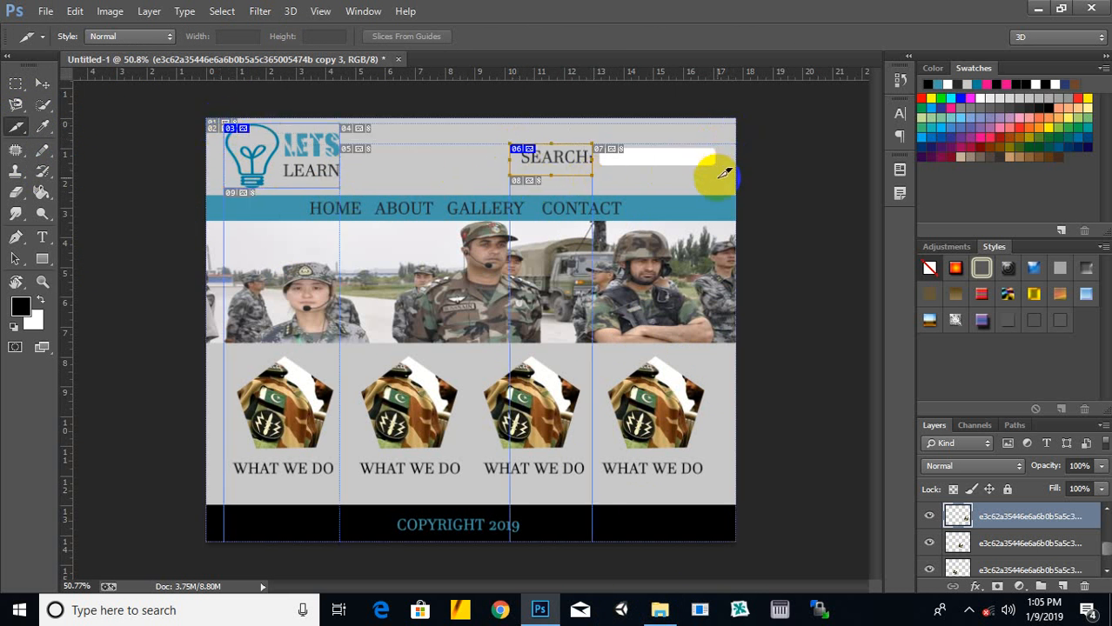
drag(714, 174, 592, 146)
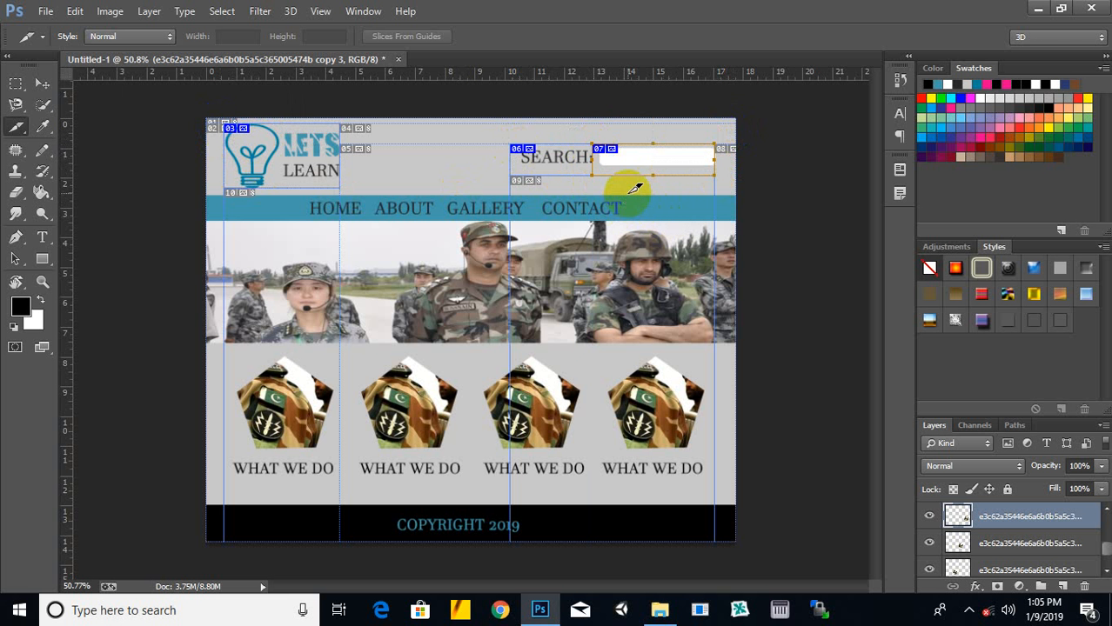
Step: Slice the CONTACT, GALLERY, ABOUT and HOME navigation items individually, and the photo banner across the full page width
drag(621, 196, 542, 227)
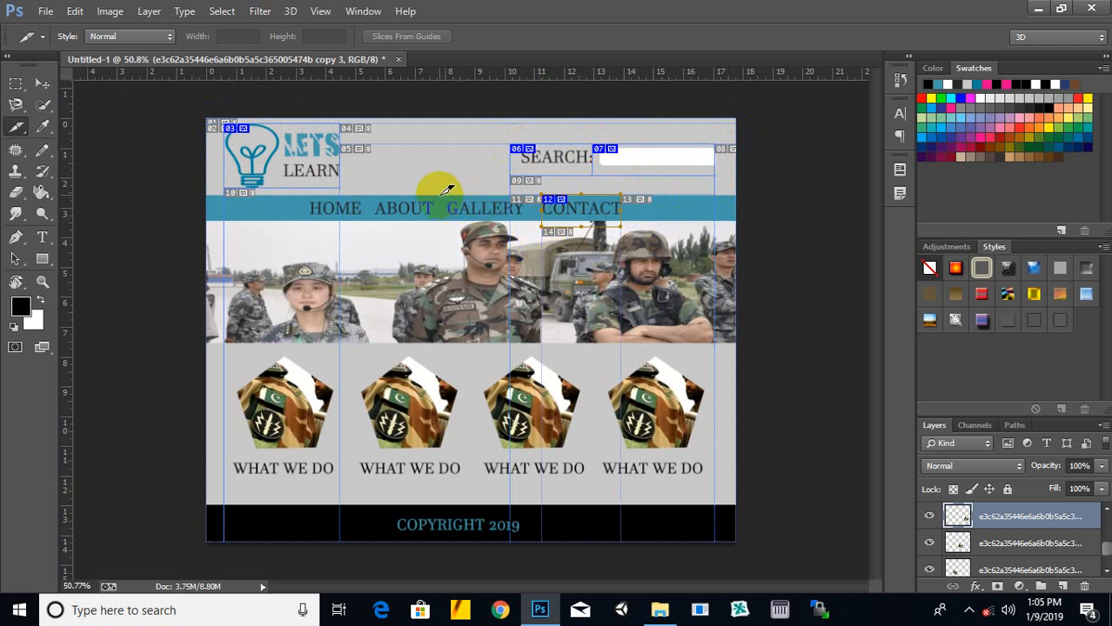
drag(439, 197, 380, 231)
drag(368, 231, 361, 226)
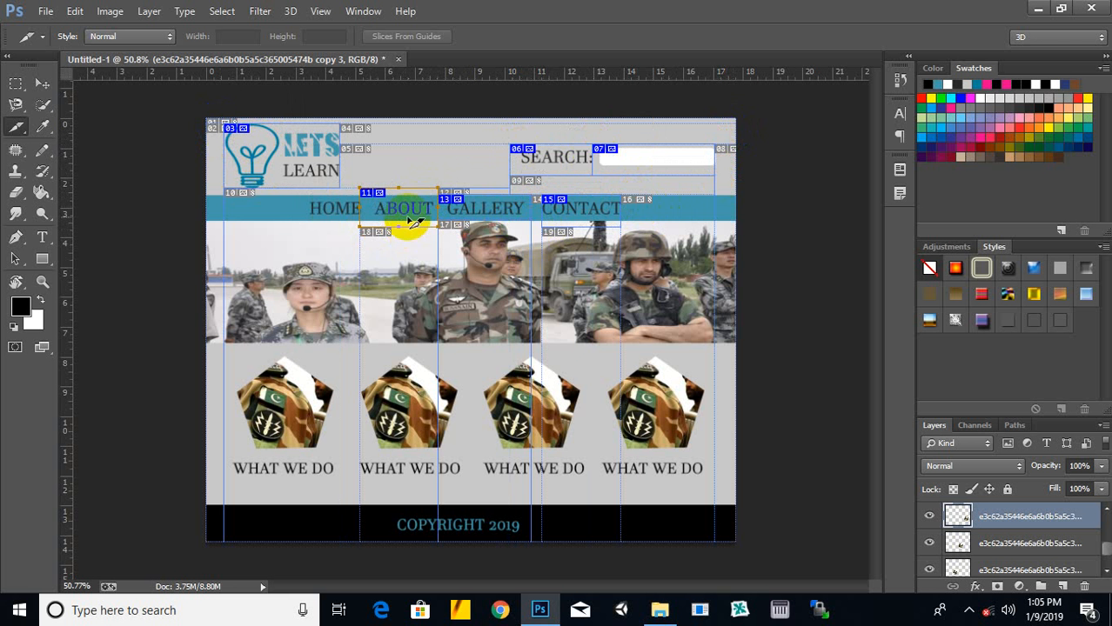
drag(297, 197, 360, 227)
drag(199, 218, 758, 341)
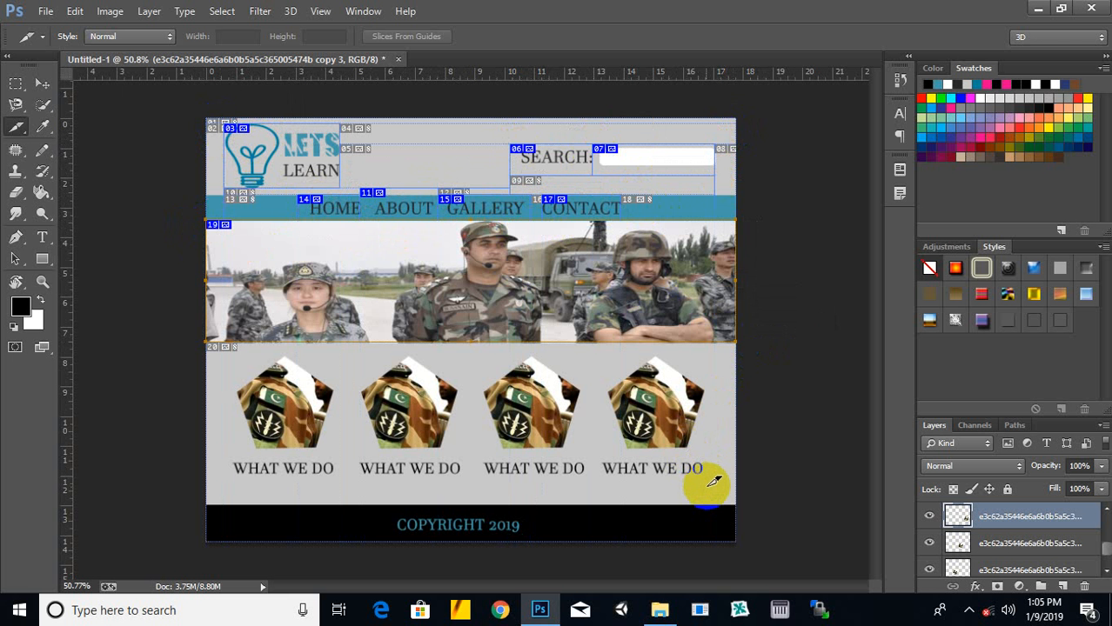
Step: Draw a slice around each of the four captioned photo pentagons and one around the "COPYRIGHT 2019" text in the footer
drag(703, 500, 598, 366)
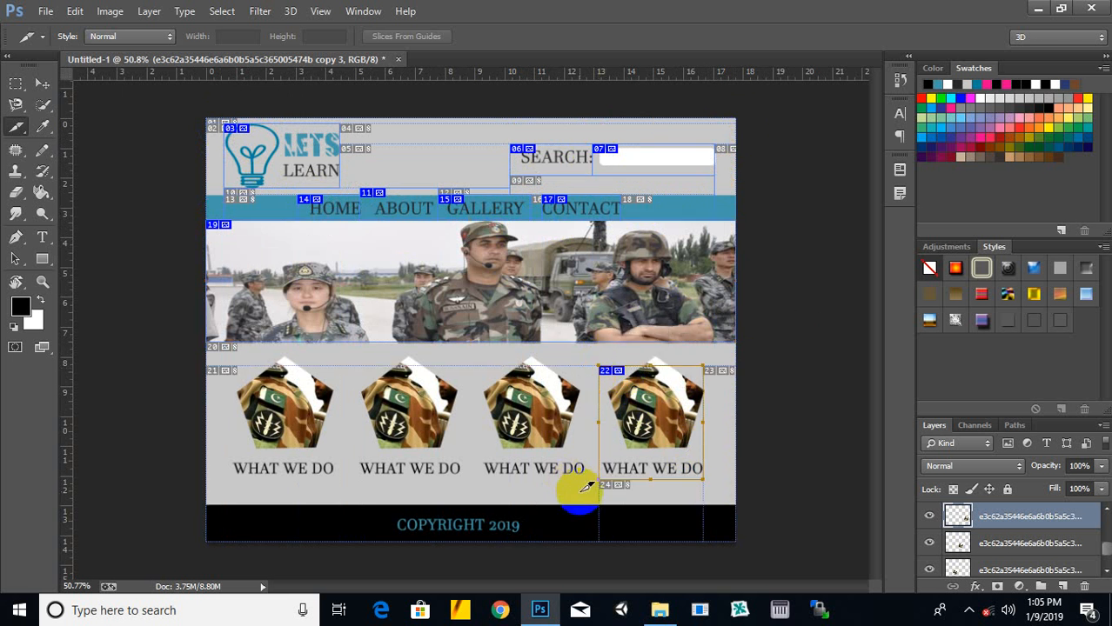
drag(590, 479, 339, 479)
drag(227, 479, 339, 355)
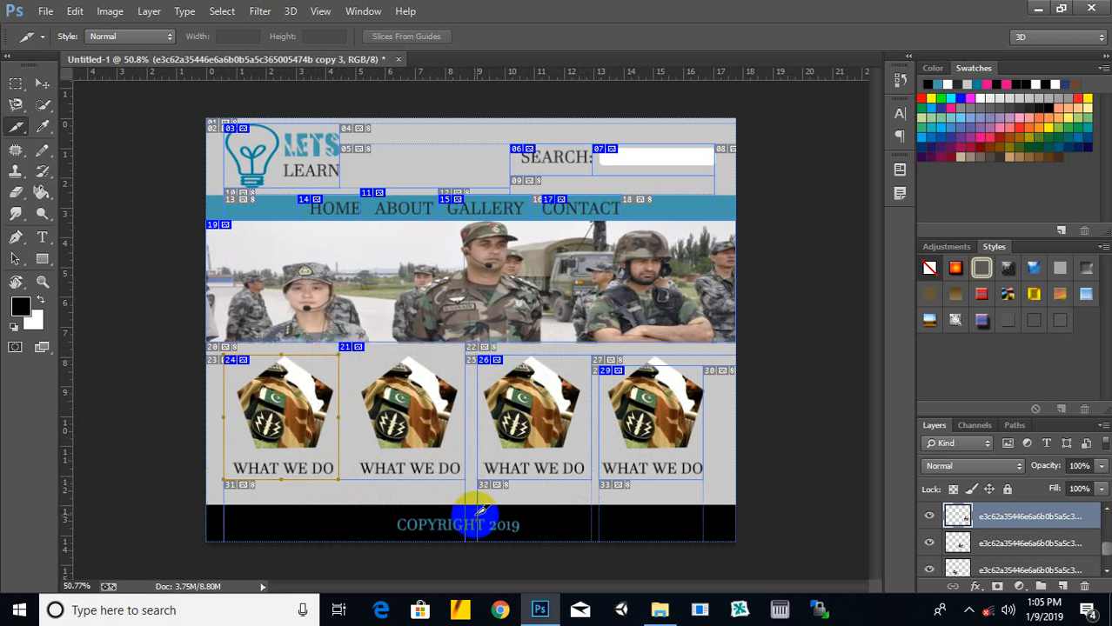
drag(541, 503, 367, 542)
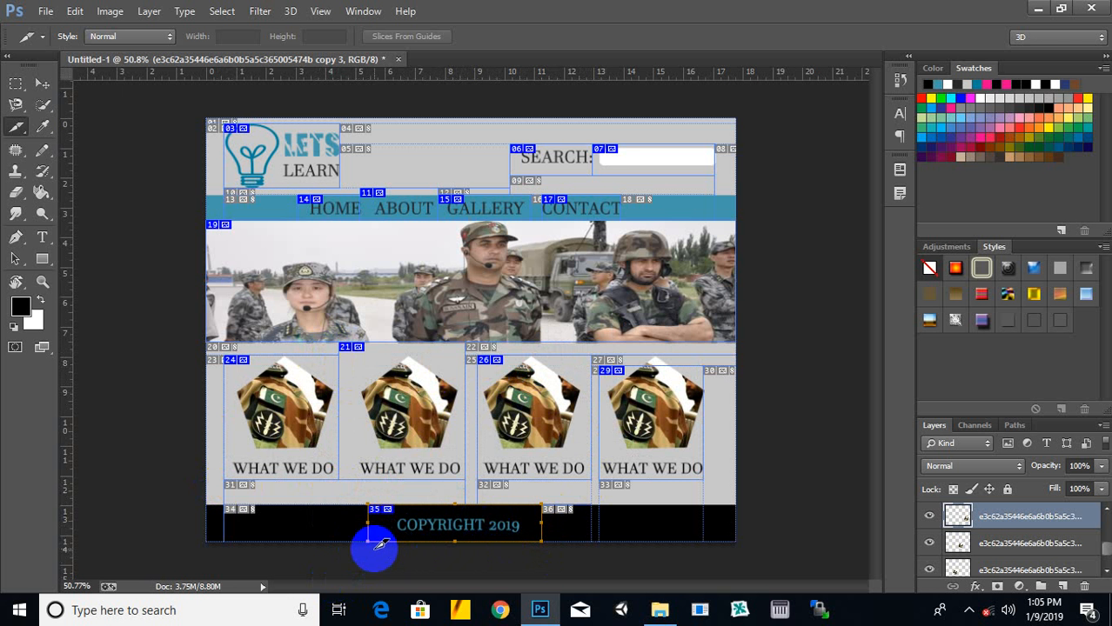
Step: Switch to File Explorer, create a folder named "website" on the Desktop and open it
click(657, 608)
click(188, 53)
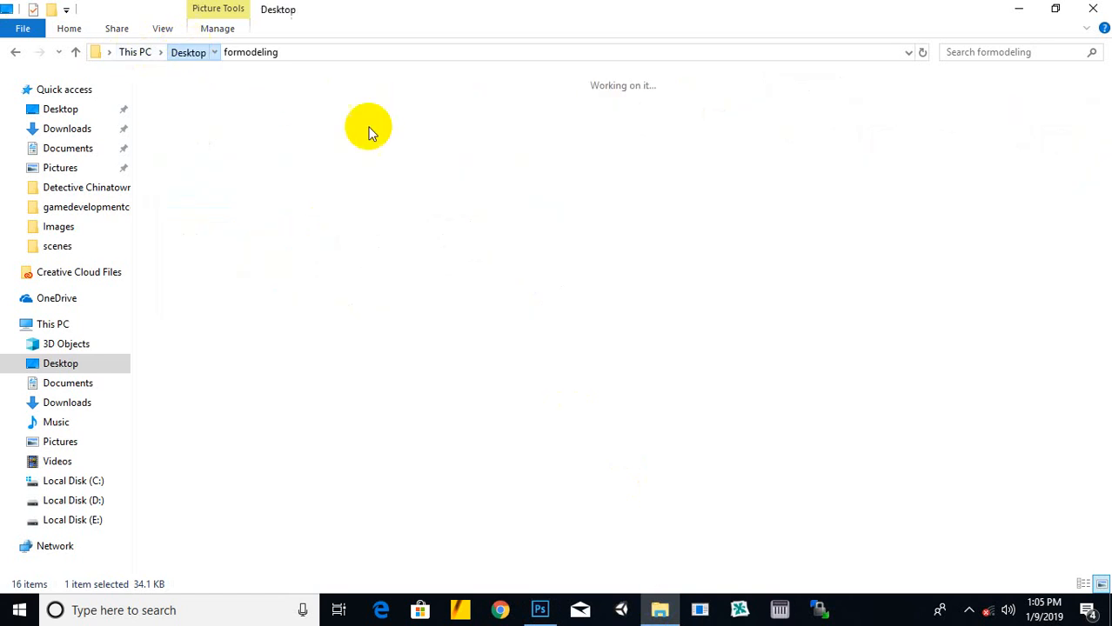
right_click(694, 443)
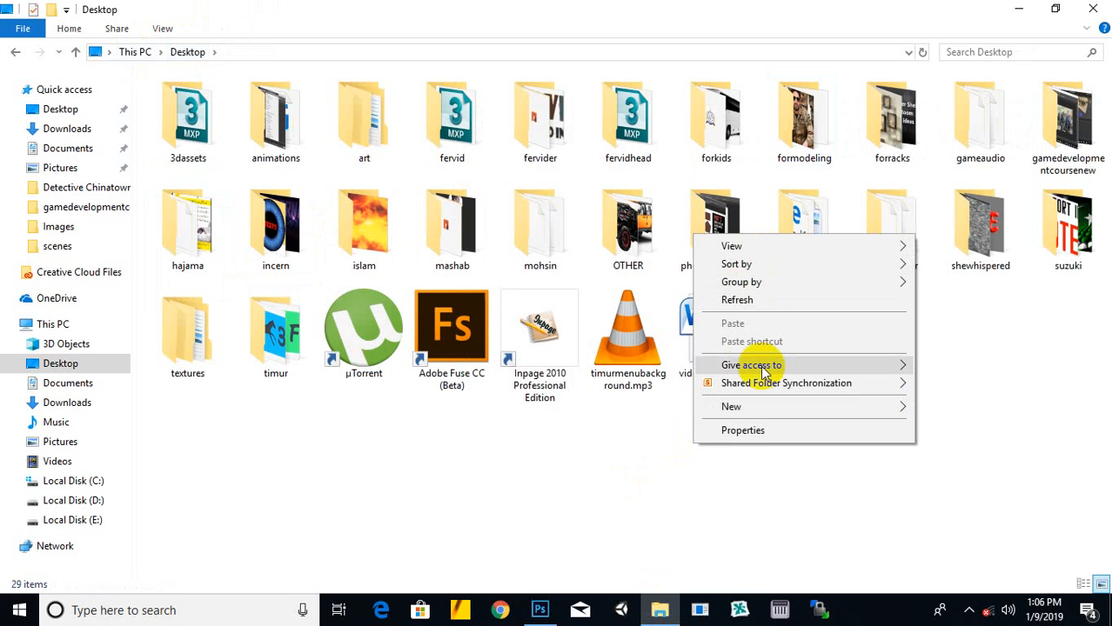
mouse_move(755, 415)
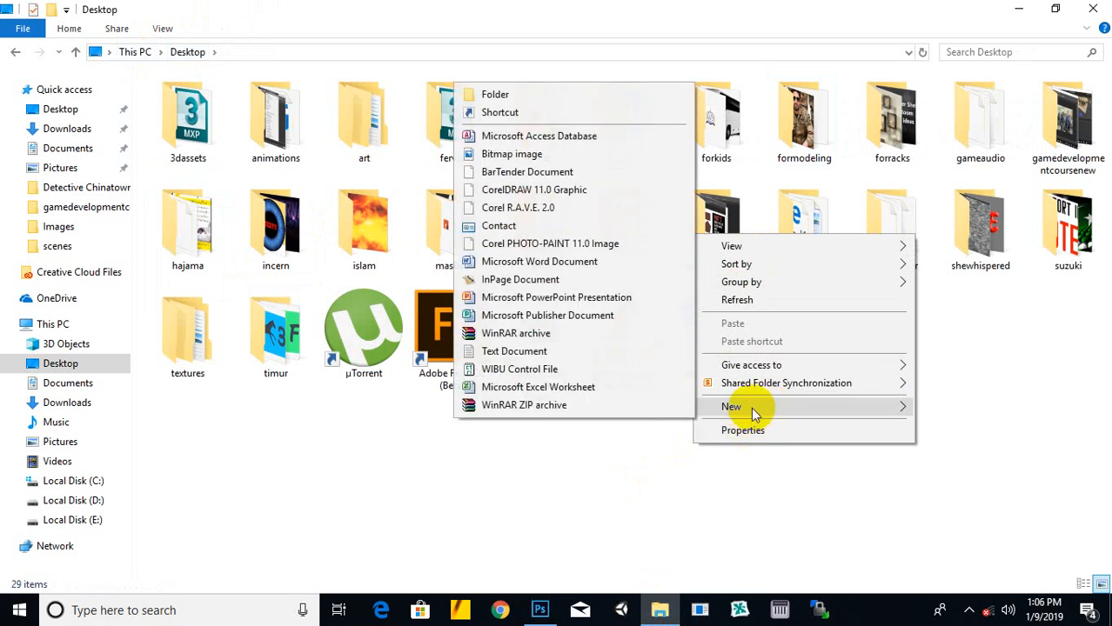
click(557, 94)
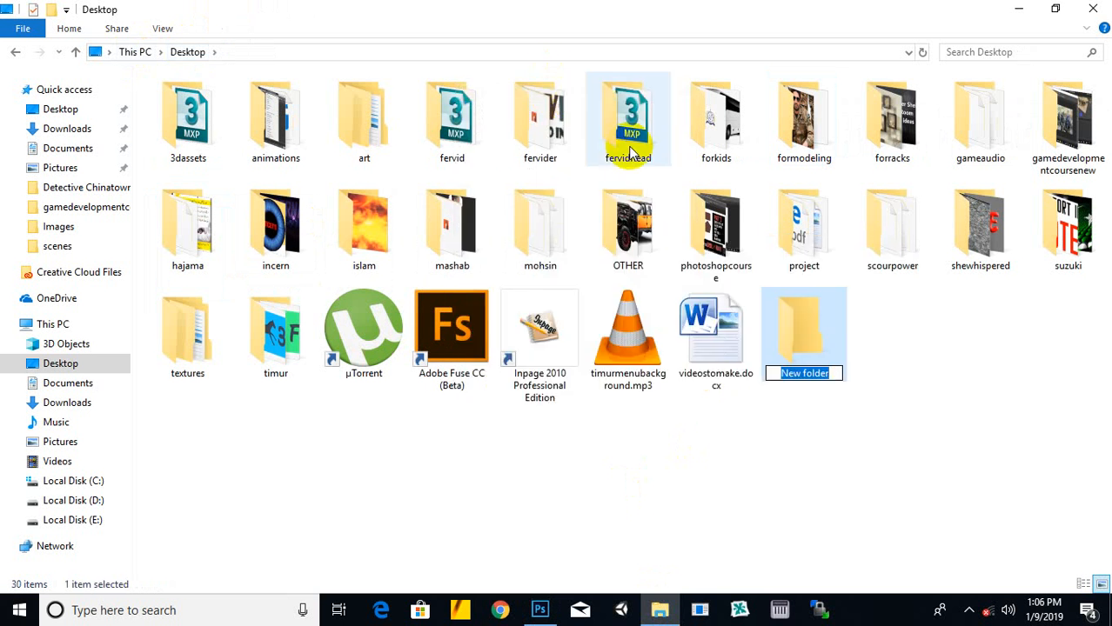
text(websit)
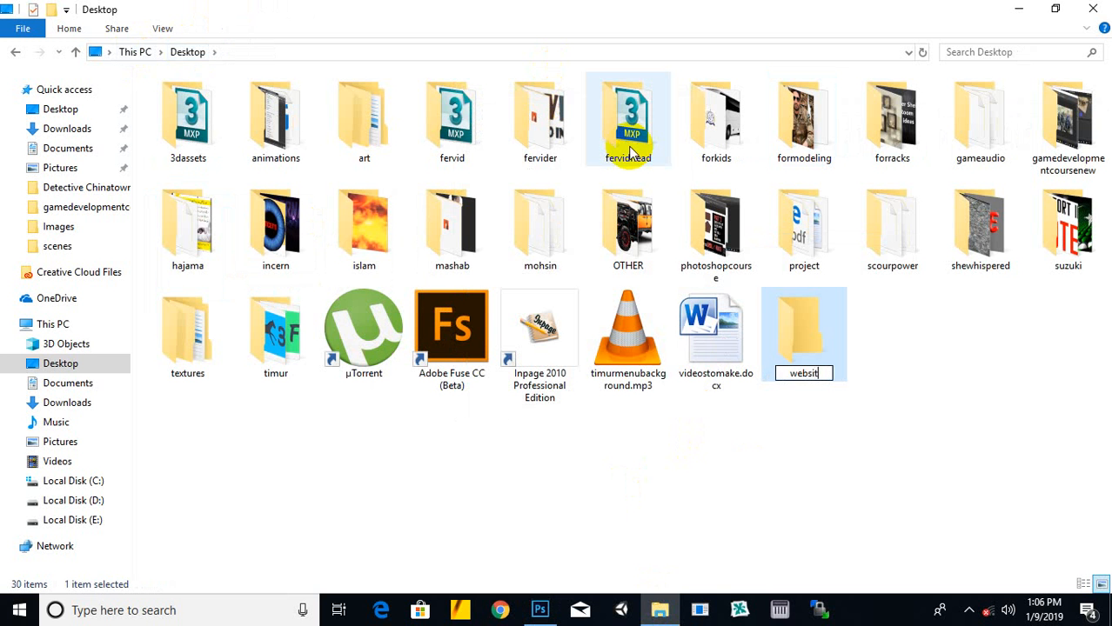
key(Return)
key(Return)
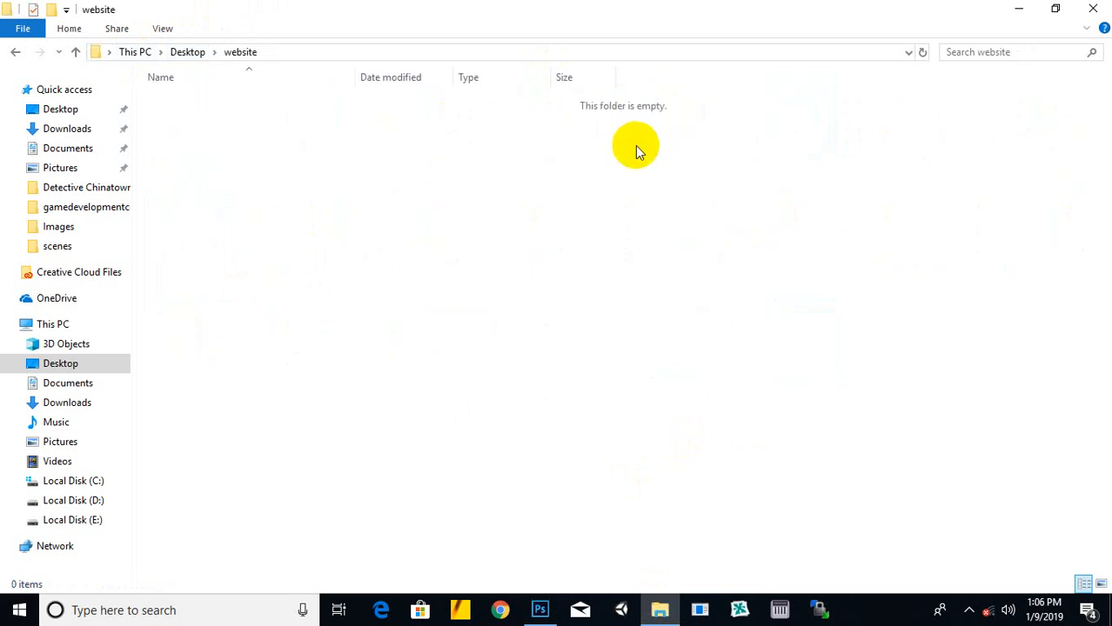
Step: Switch back to Photoshop and open the sliced page in Save for Web, keeping GIF as the image format
click(540, 609)
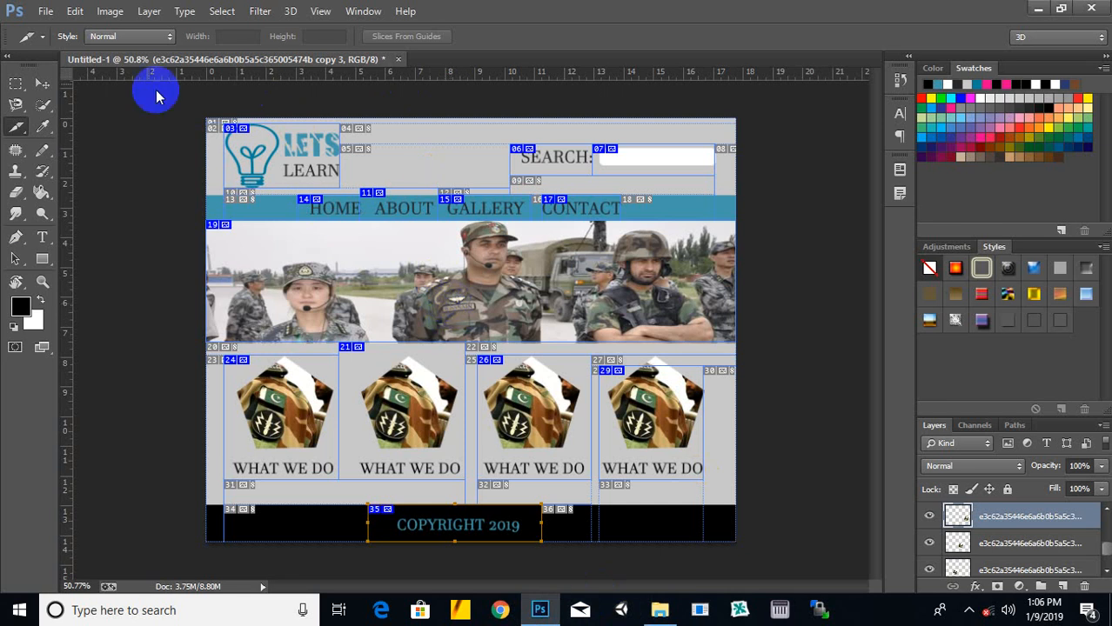
click(45, 12)
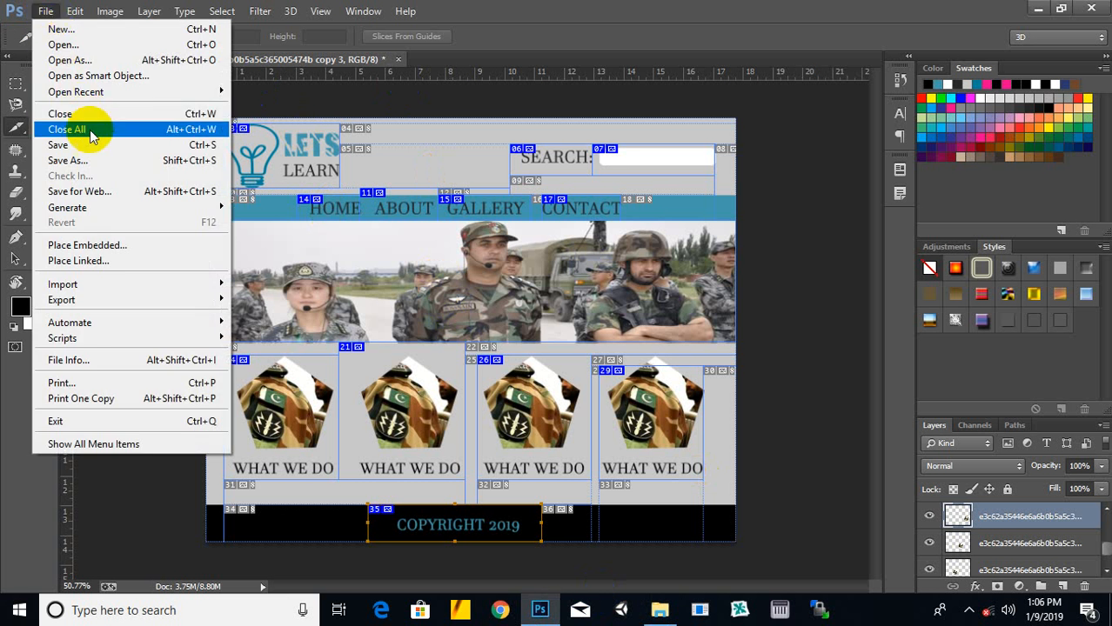
click(102, 192)
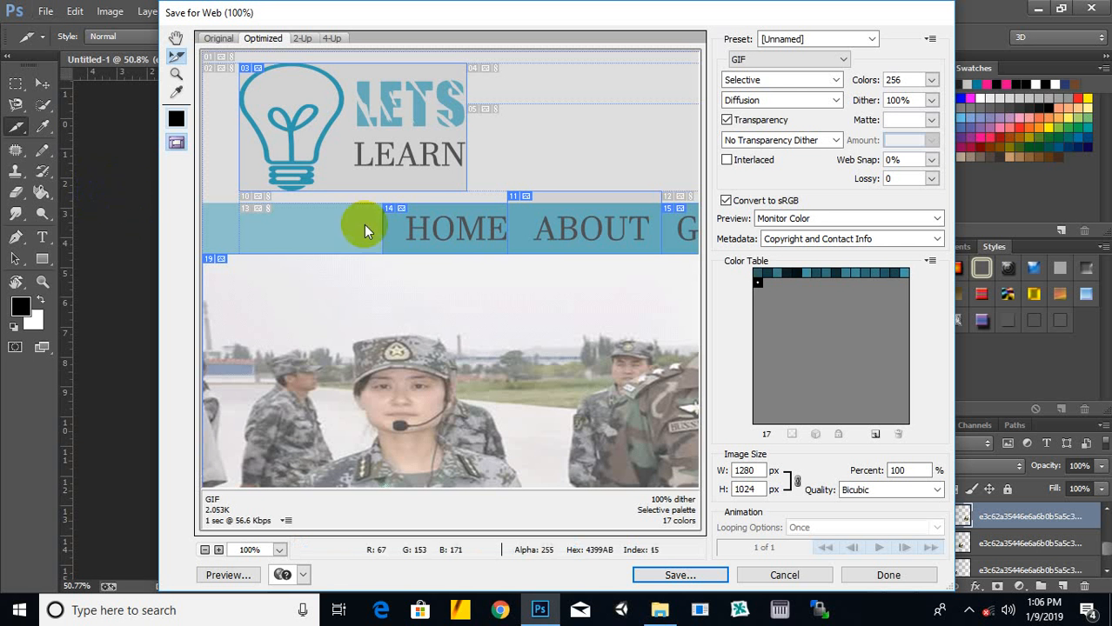
click(778, 59)
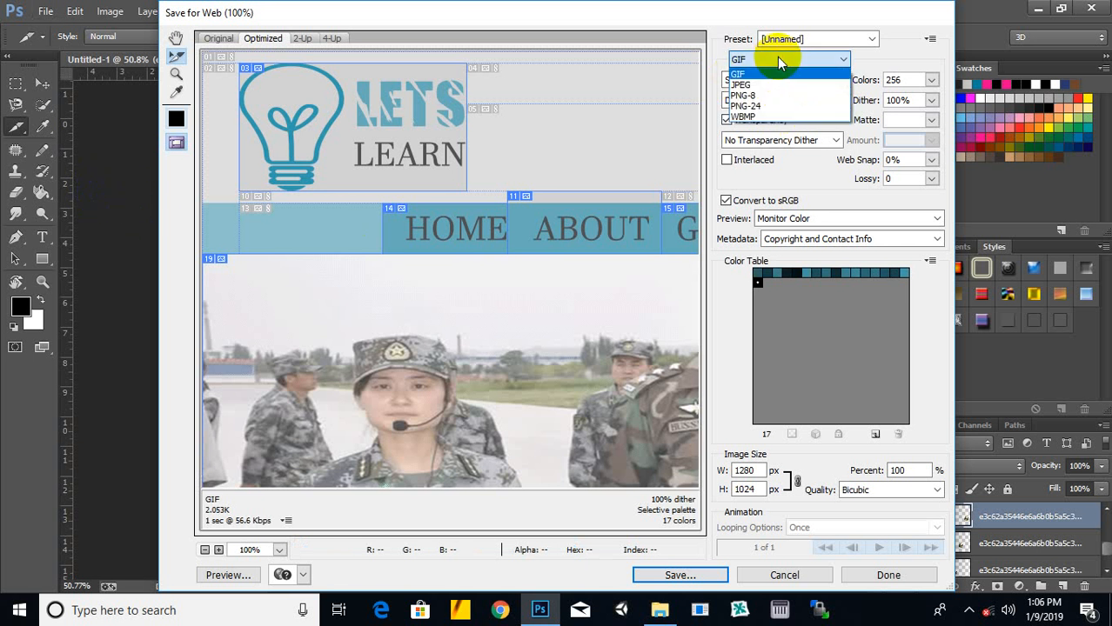
click(777, 58)
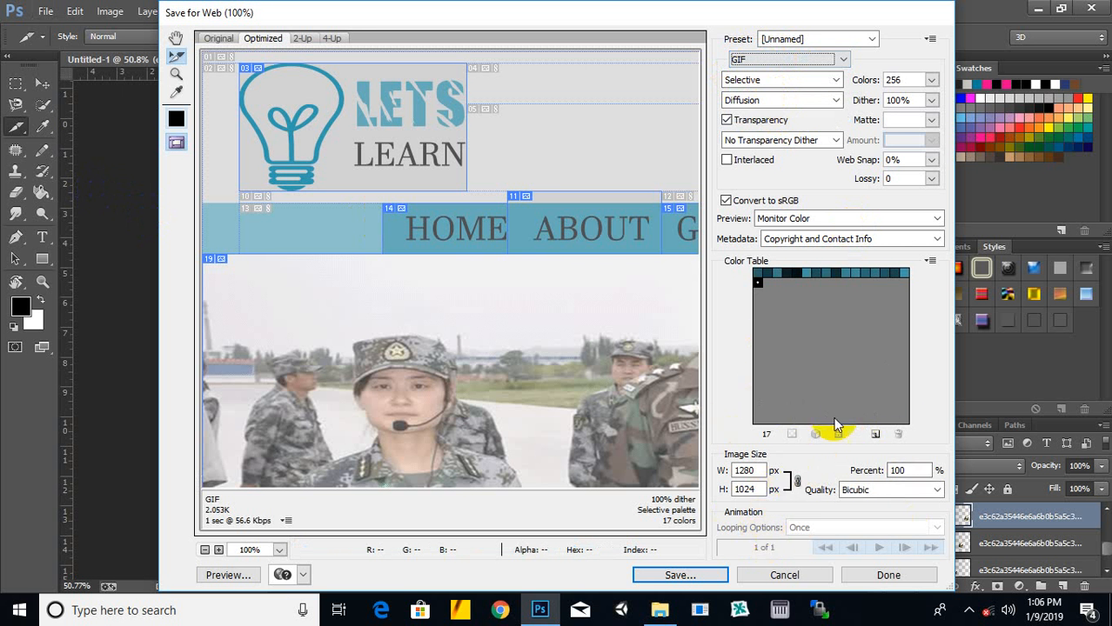
Step: Start saving the optimized page and choose the Desktop's "website" folder as the destination
click(680, 576)
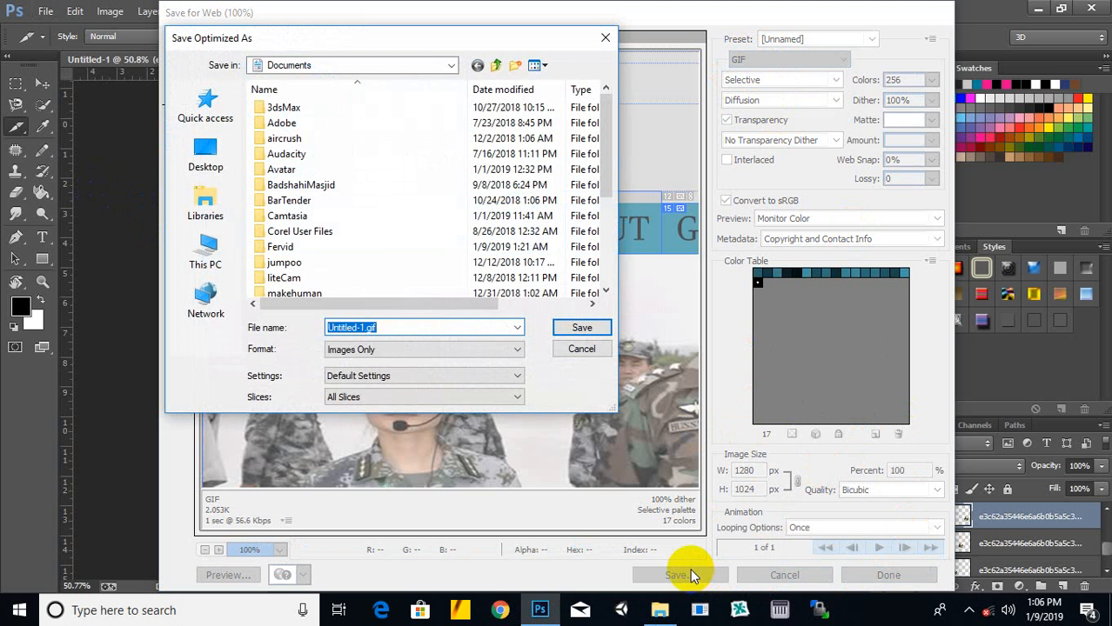
click(213, 170)
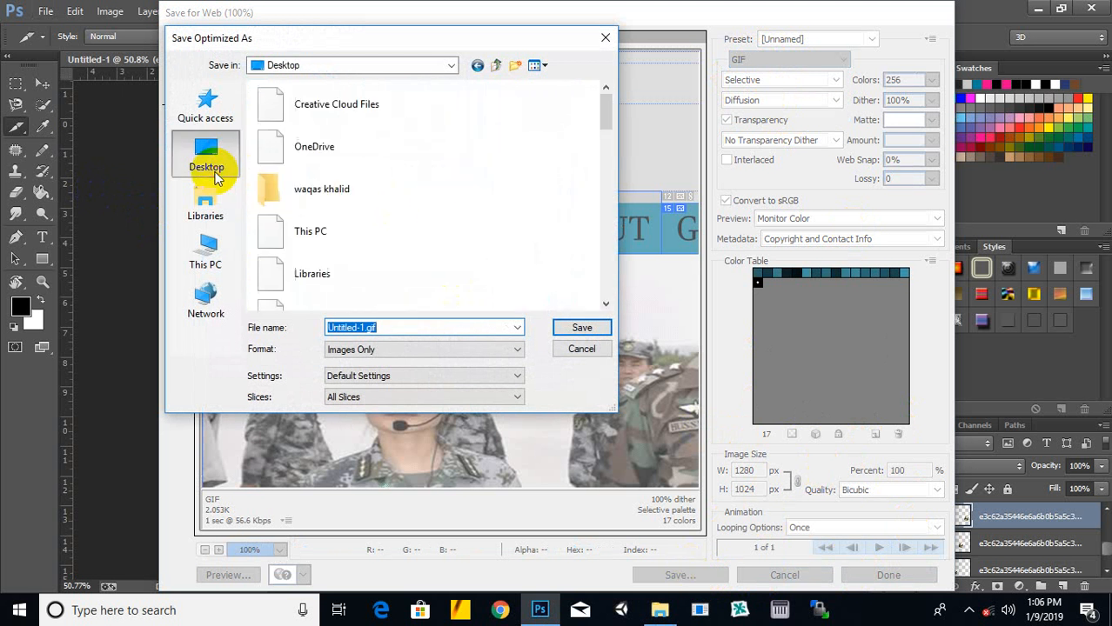
scroll(472, 224, down, 10)
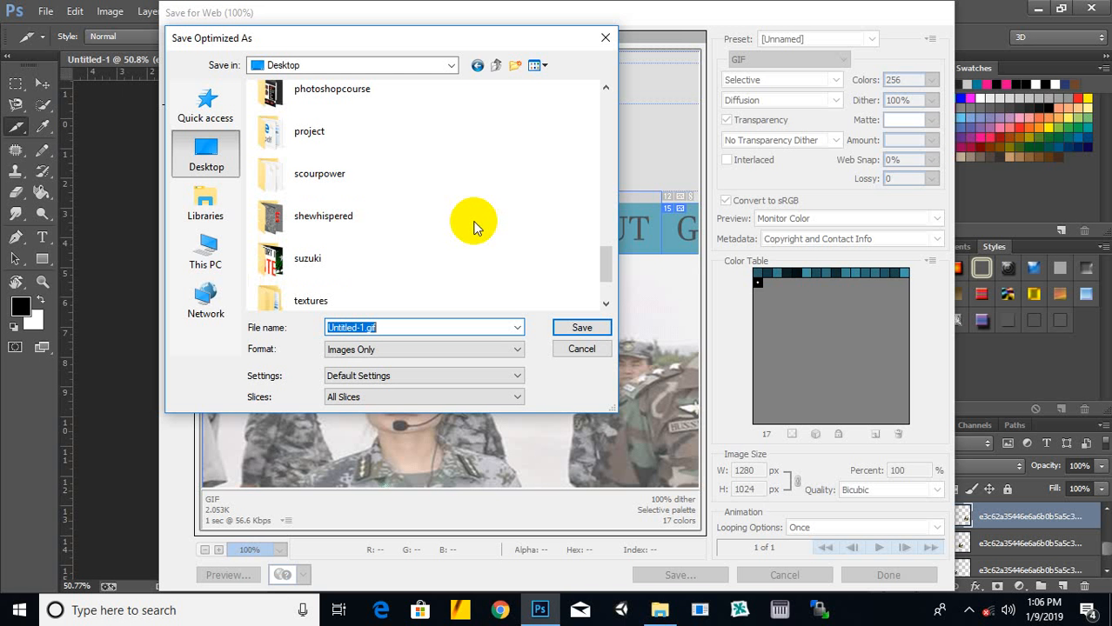
scroll(474, 226, down, 1)
double_click(312, 283)
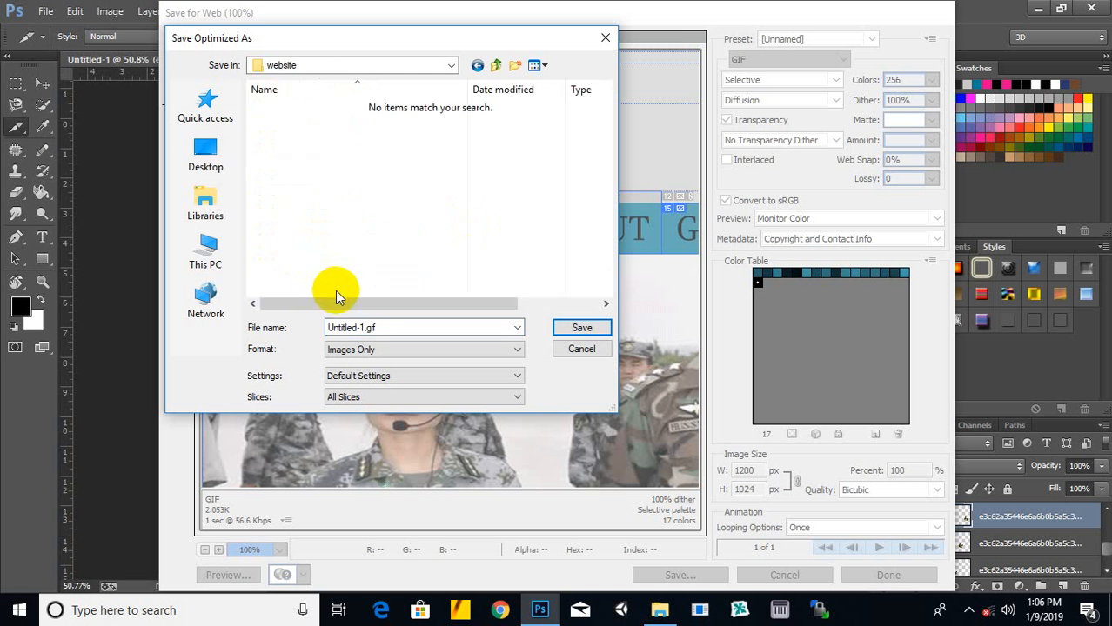
Step: Set the export format to HTML and Images, name the file home.html and save all slices
click(376, 351)
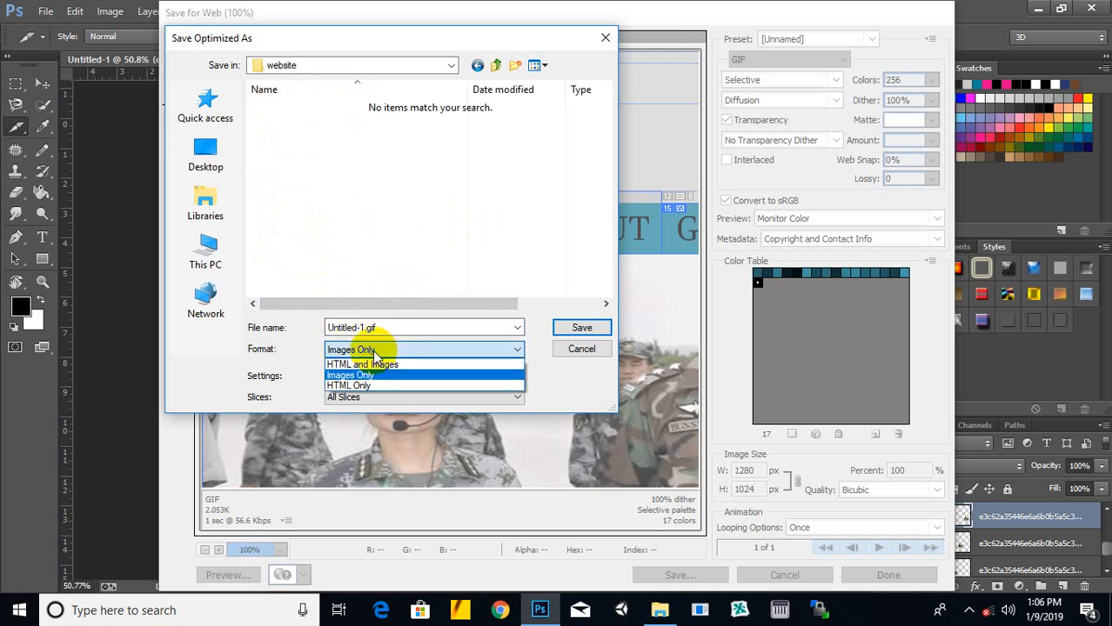
click(396, 367)
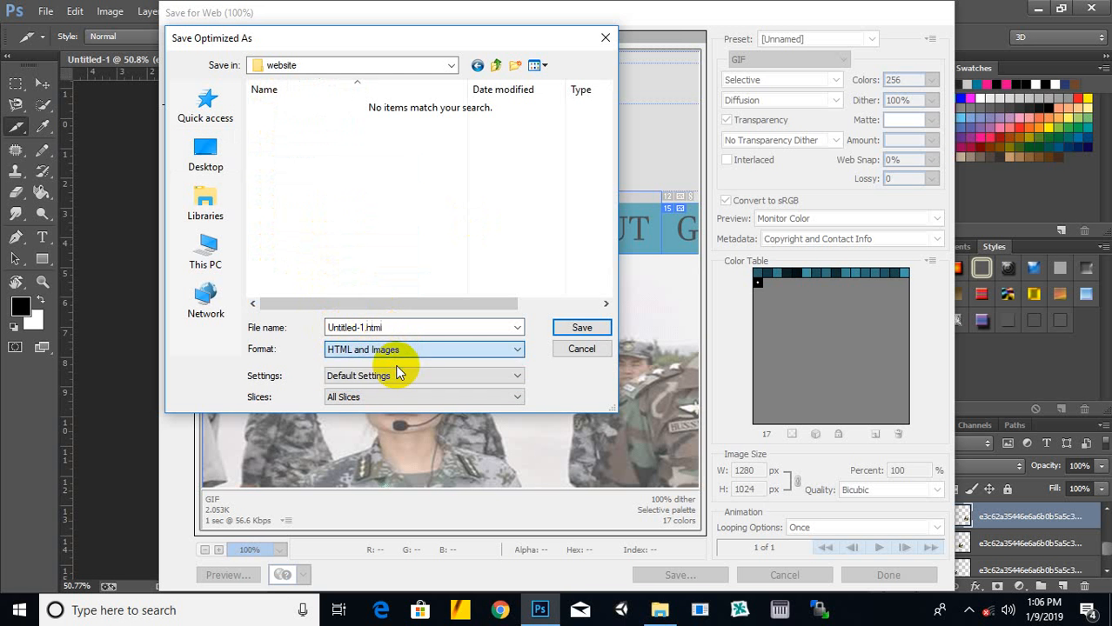
click(357, 329)
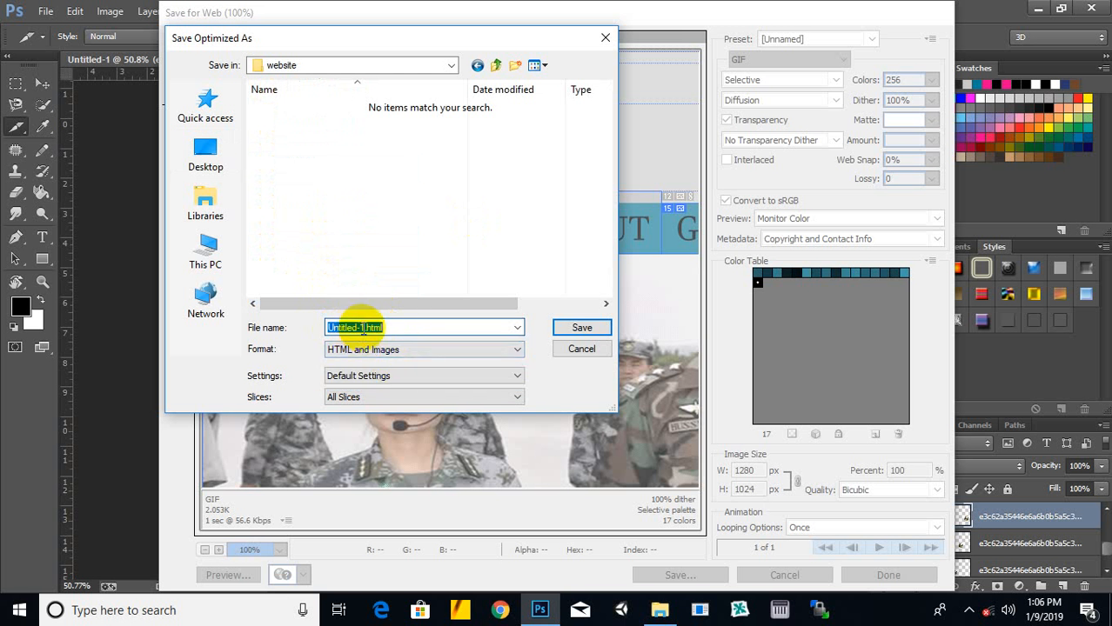
drag(364, 328, 318, 327)
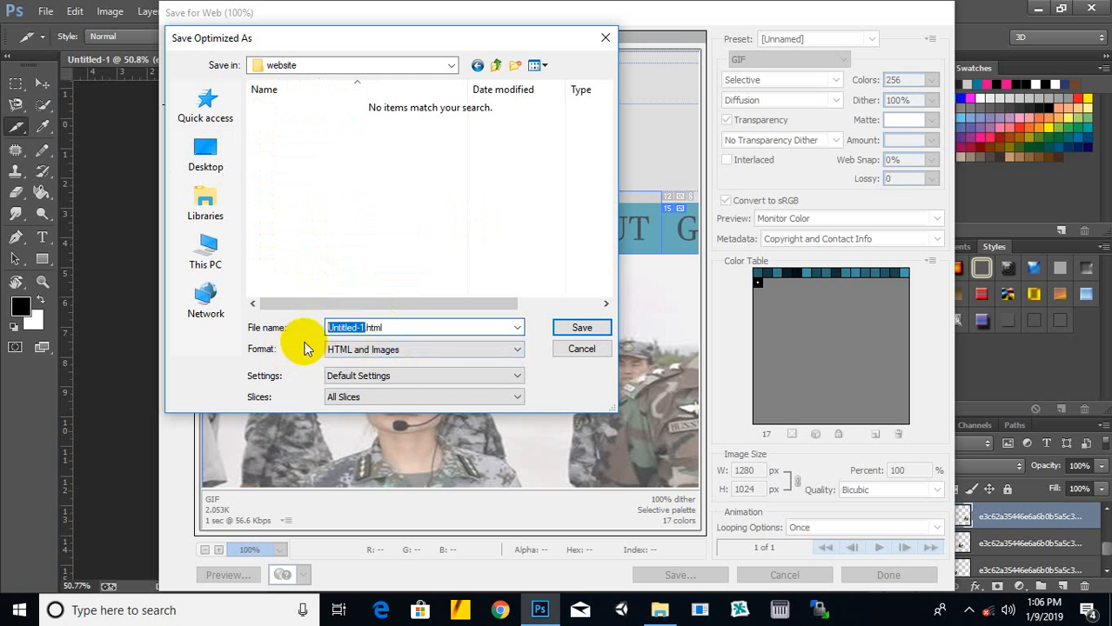
text(home)
click(567, 328)
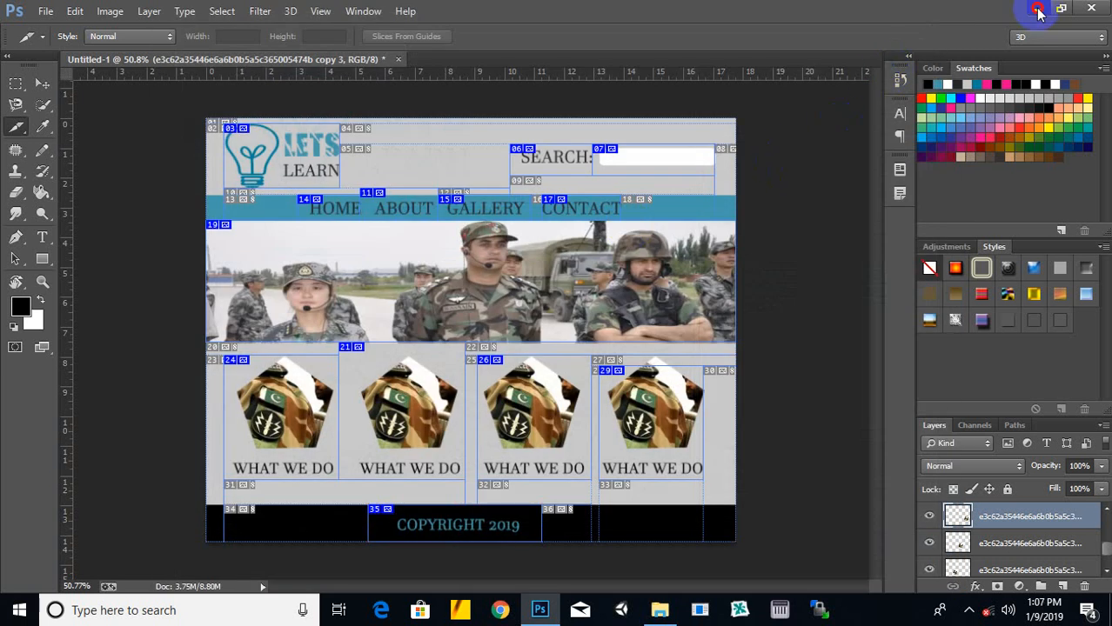
Step: Minimize Photoshop, look over the exported slices in the "images" subfolder and return to the "website" folder
click(1038, 10)
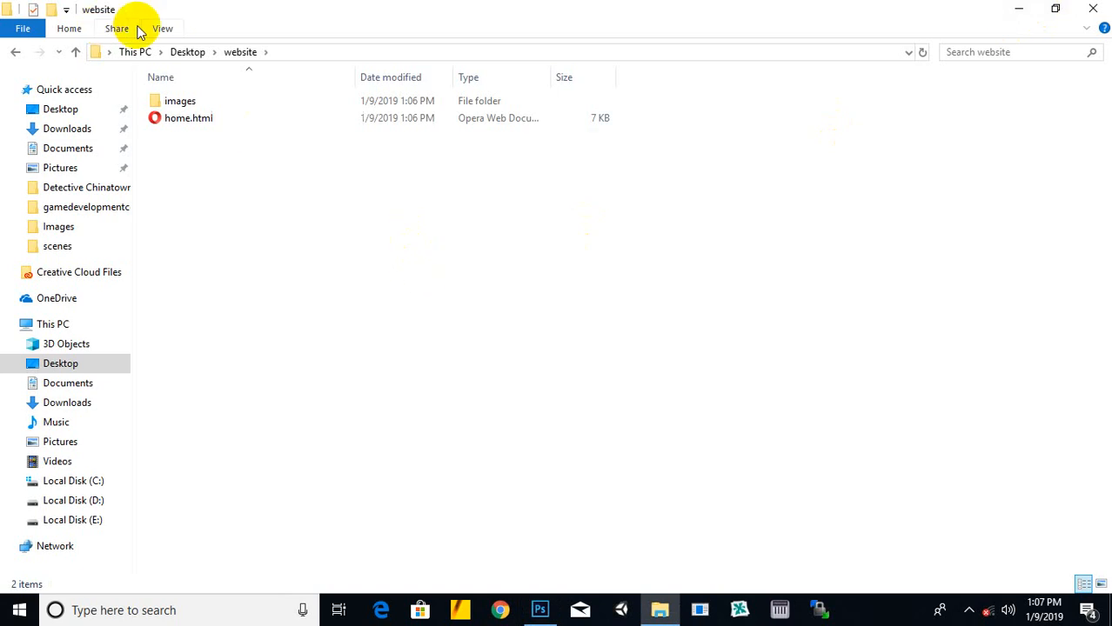
double_click(174, 105)
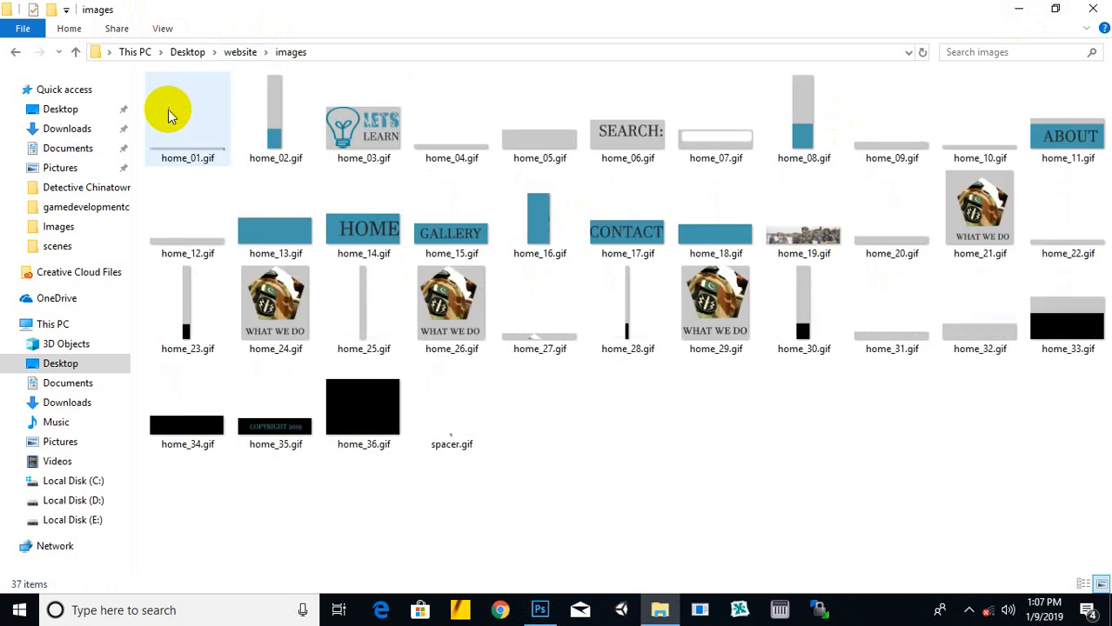
drag(197, 467, 1110, 146)
click(241, 53)
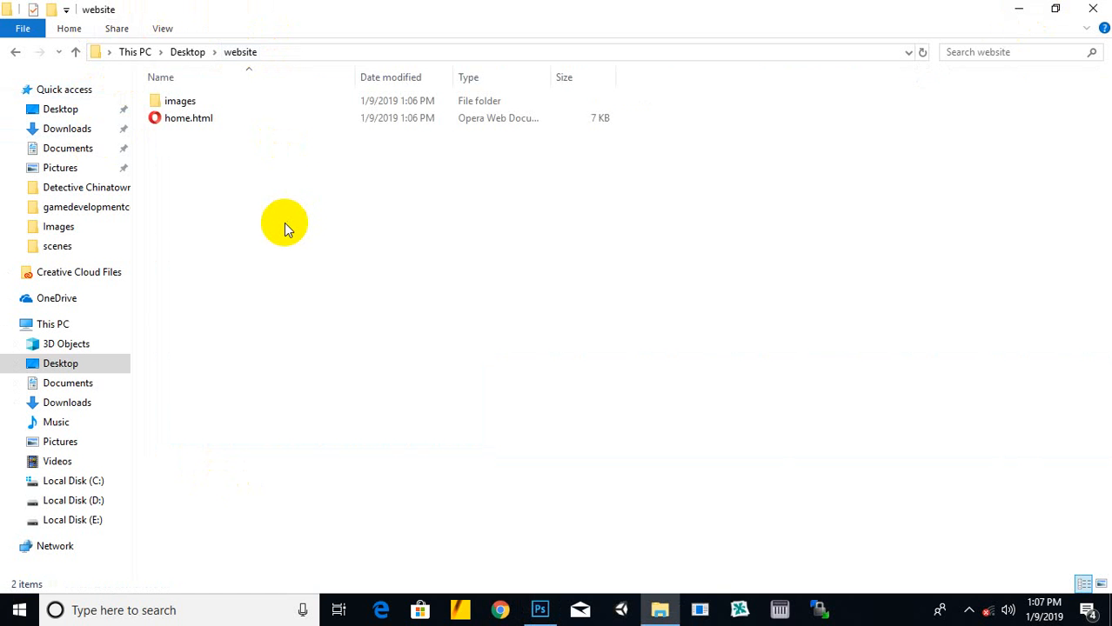
Step: Open home.html in Chrome and look over the exported page from the logo down to the photo pentagons
click(207, 118)
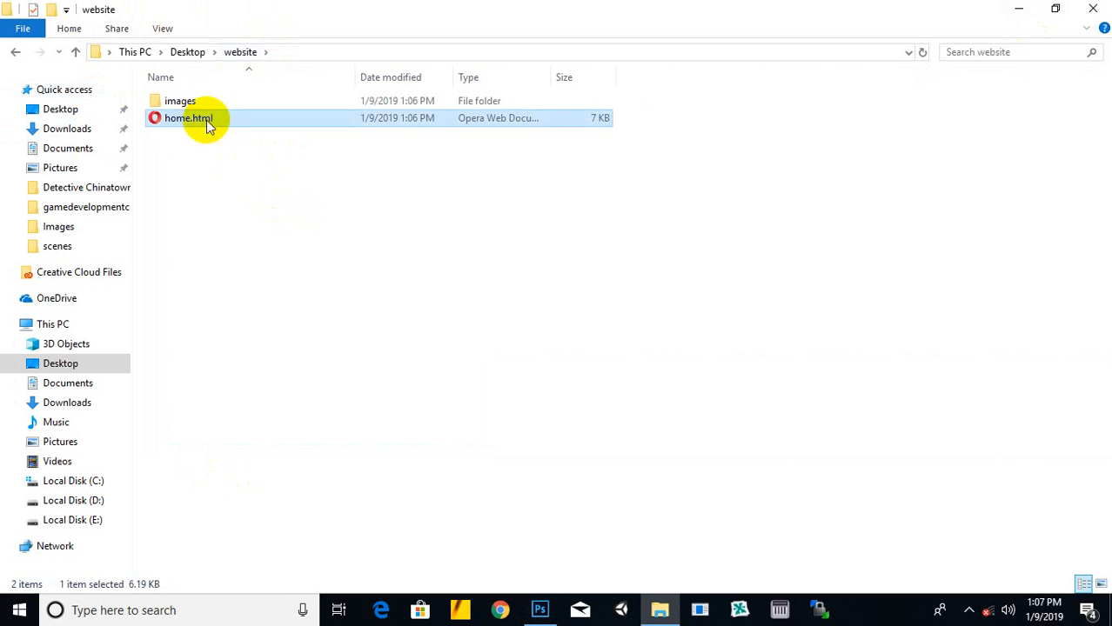
right_click(209, 125)
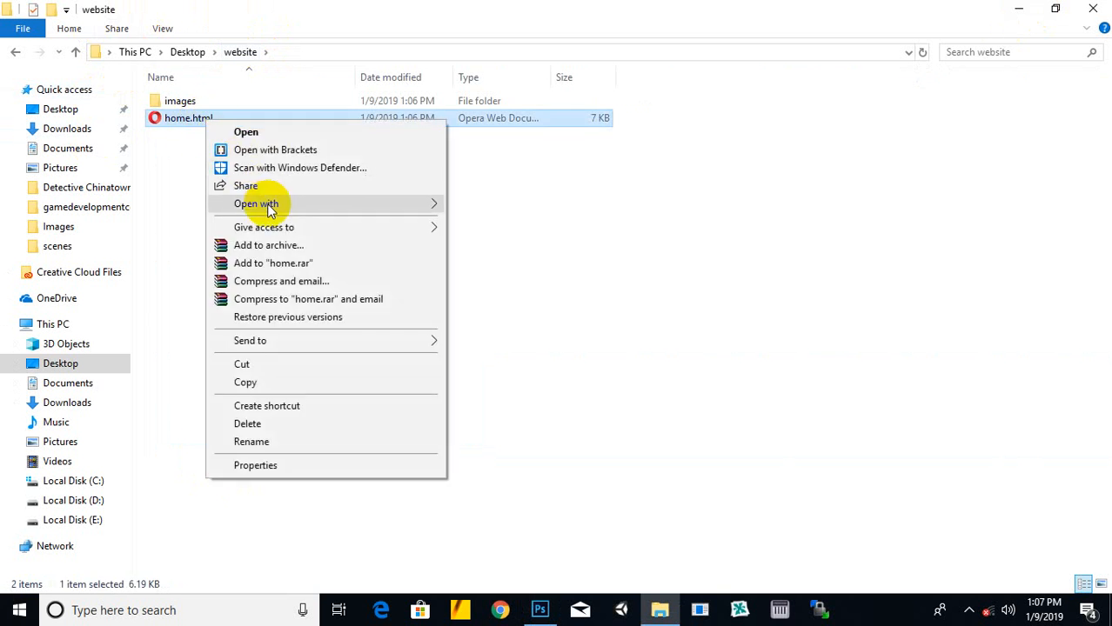
mouse_move(267, 203)
click(485, 225)
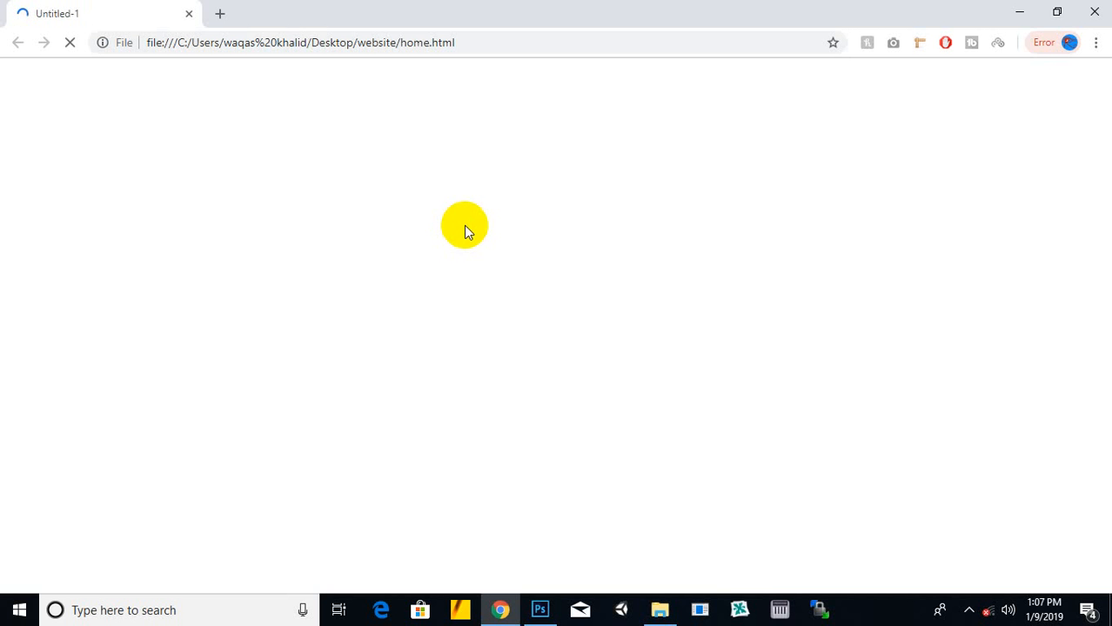
scroll(461, 228, down, 5)
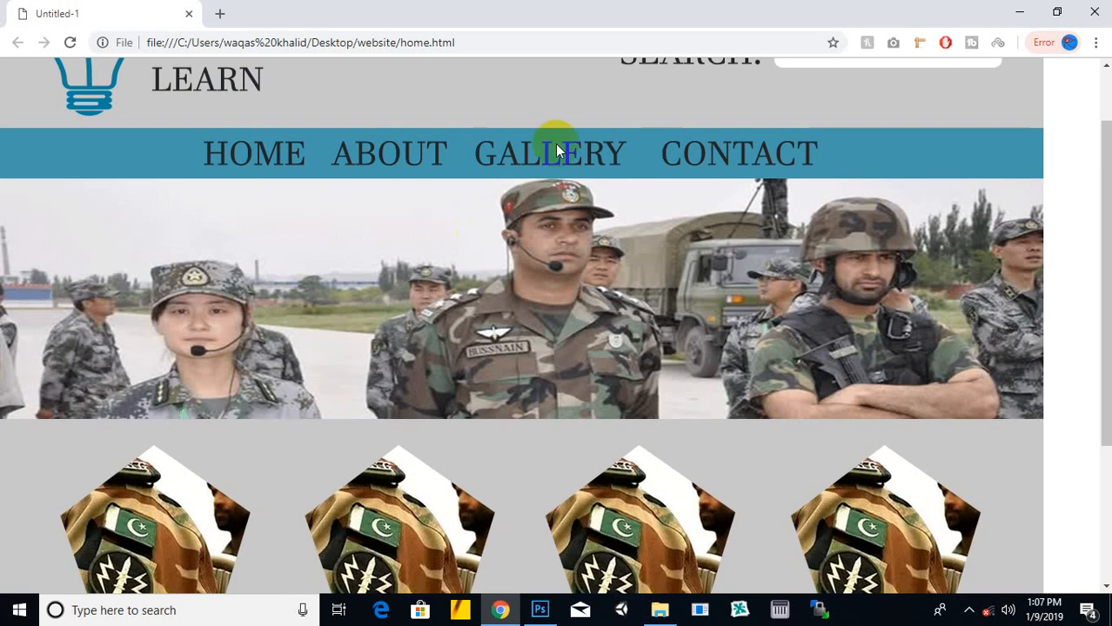
scroll(531, 274, up, 5)
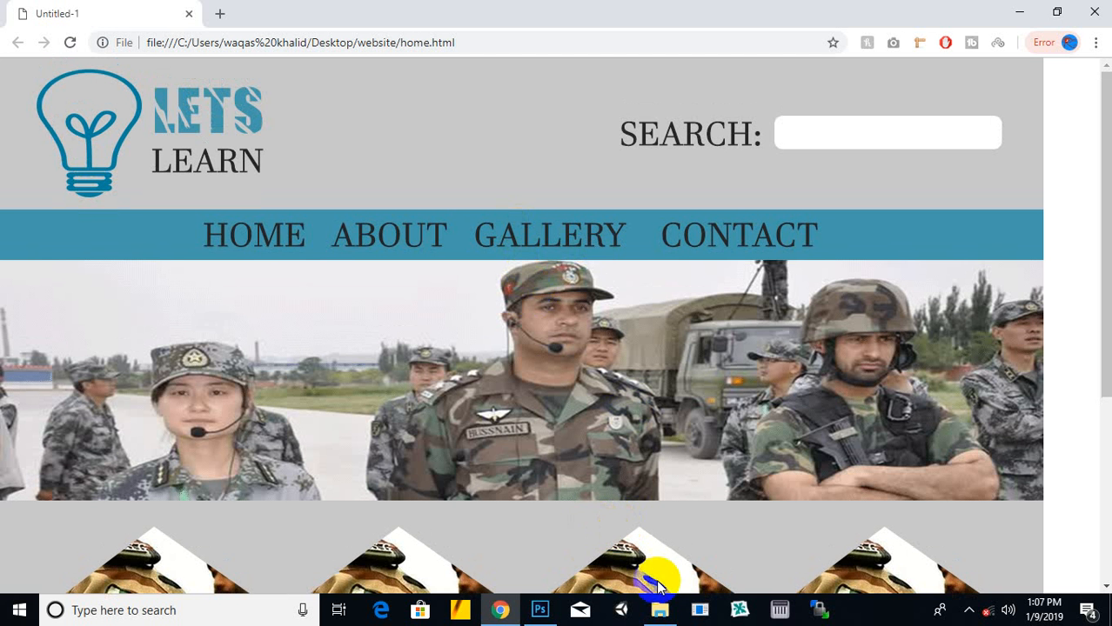
Step: Return to File Explorer, open home.html in Brackets and dismiss the file-opening error
click(660, 610)
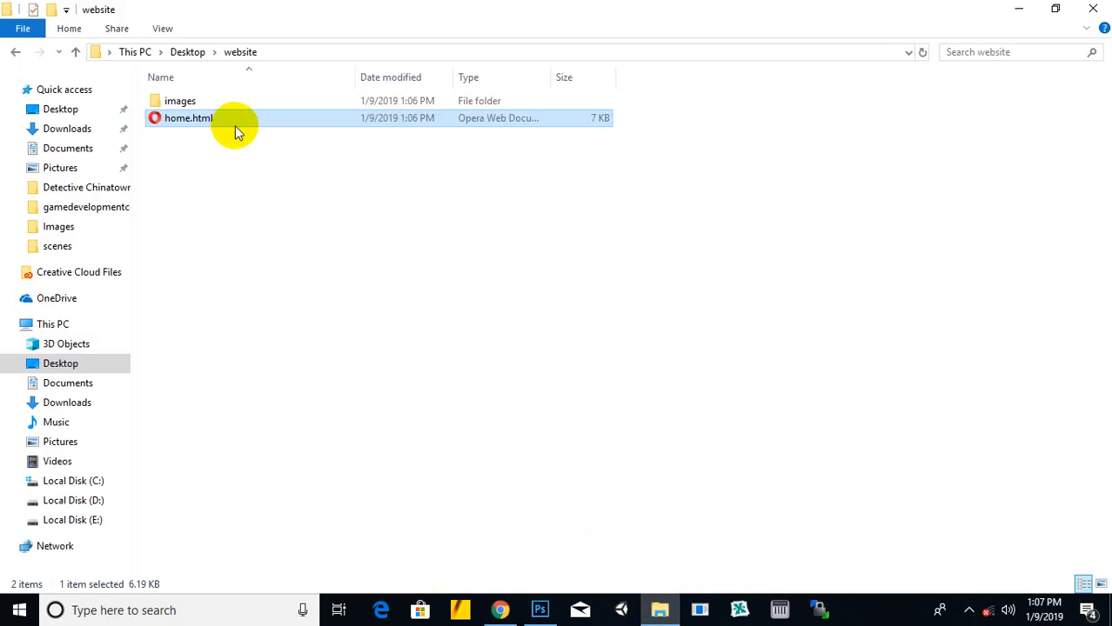
right_click(205, 119)
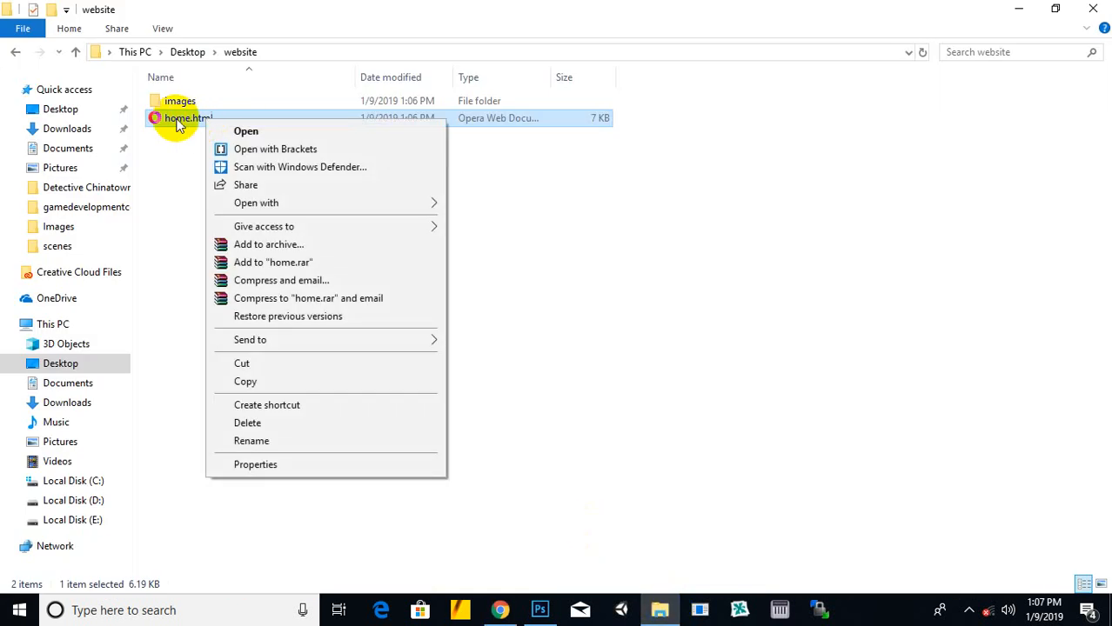
click(258, 149)
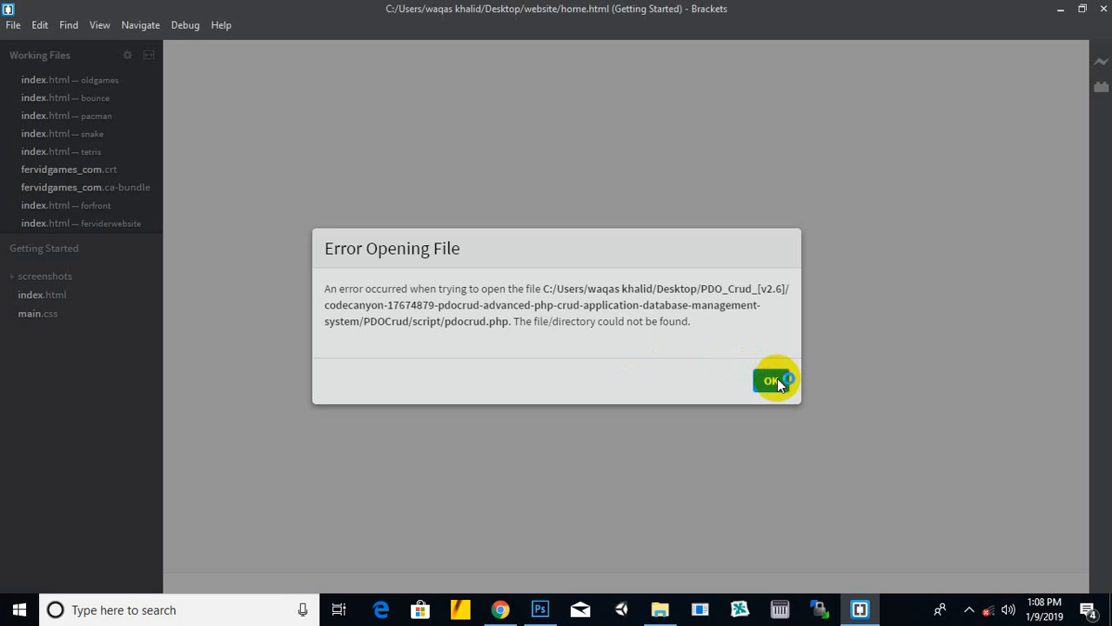
click(775, 380)
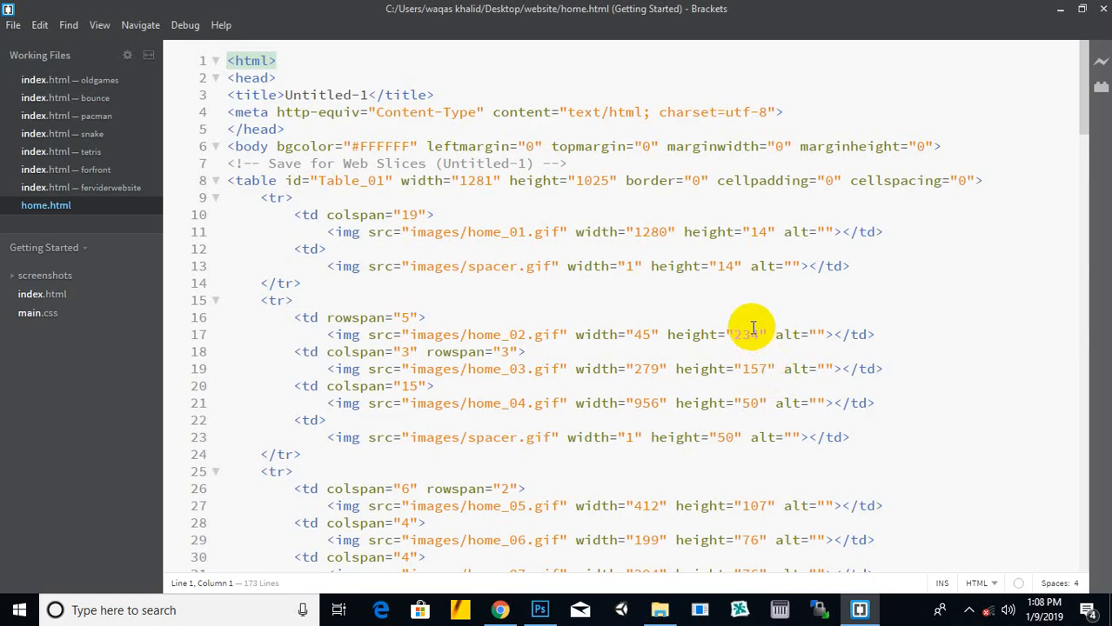
Step: Switch to Chrome to check the page's tab title, and return to the home.html code in Brackets
click(500, 609)
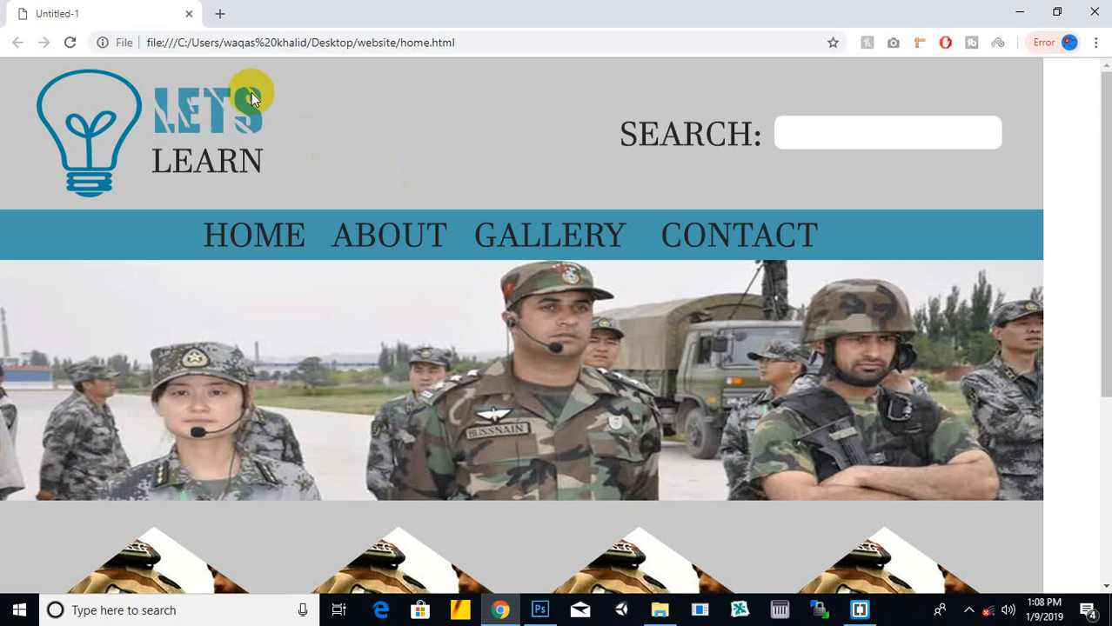
right_click(594, 478)
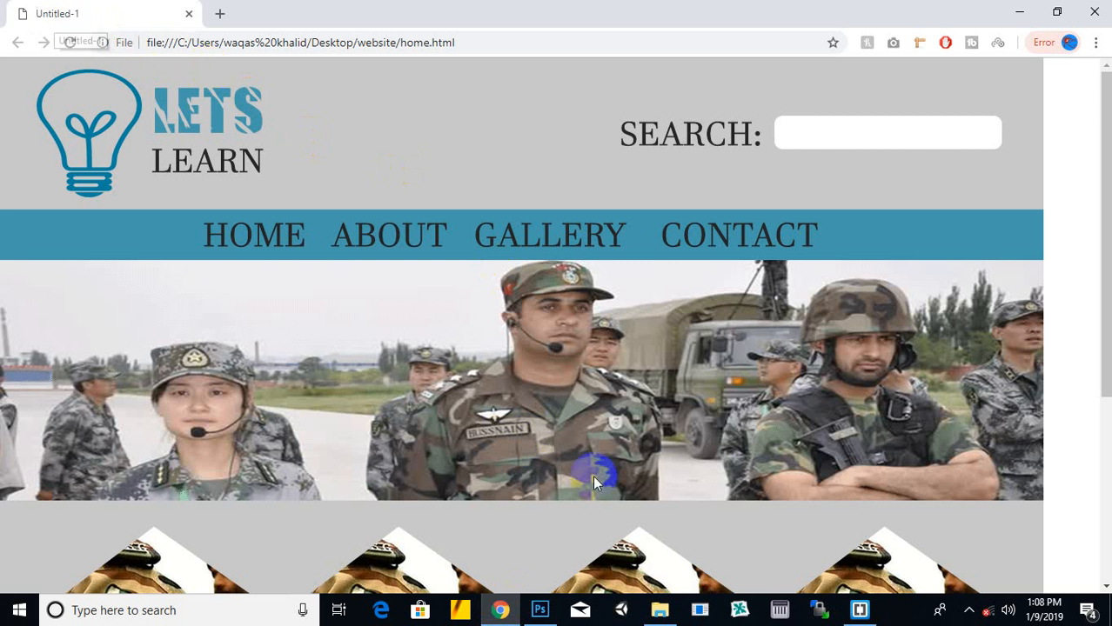
click(859, 610)
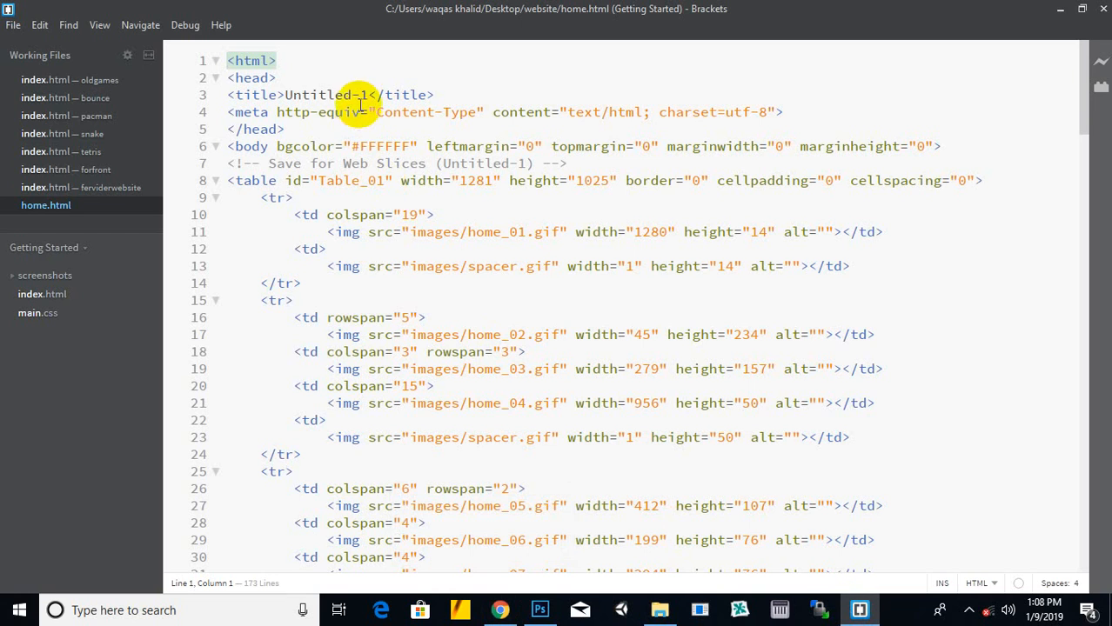
Step: Replace the page title text in the head of home.html with "lets learn"
drag(367, 94, 285, 94)
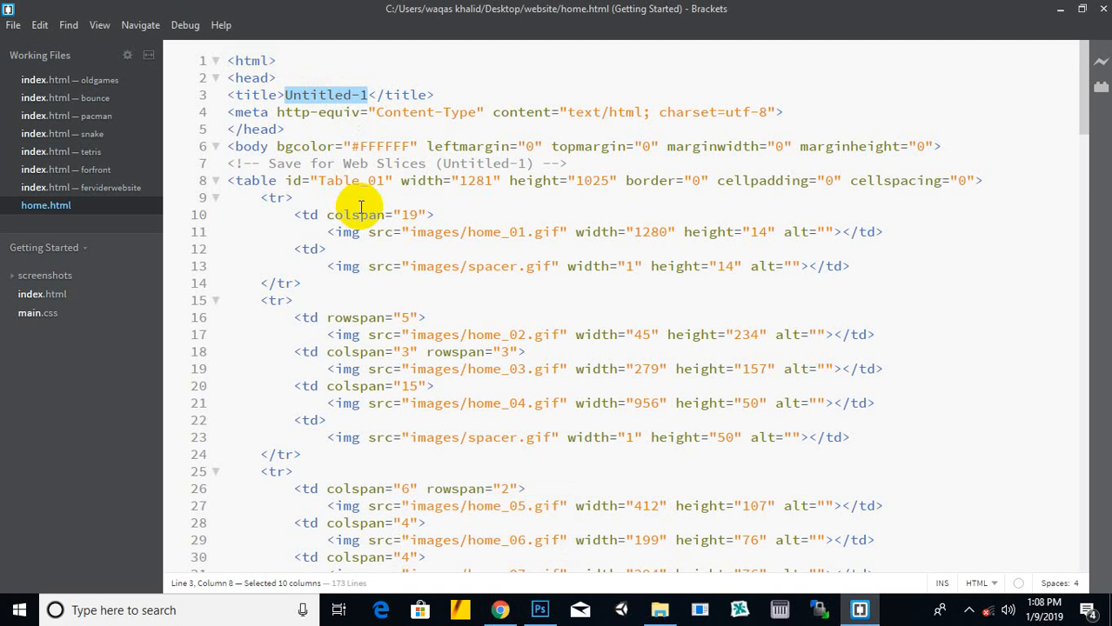
text(lets s)
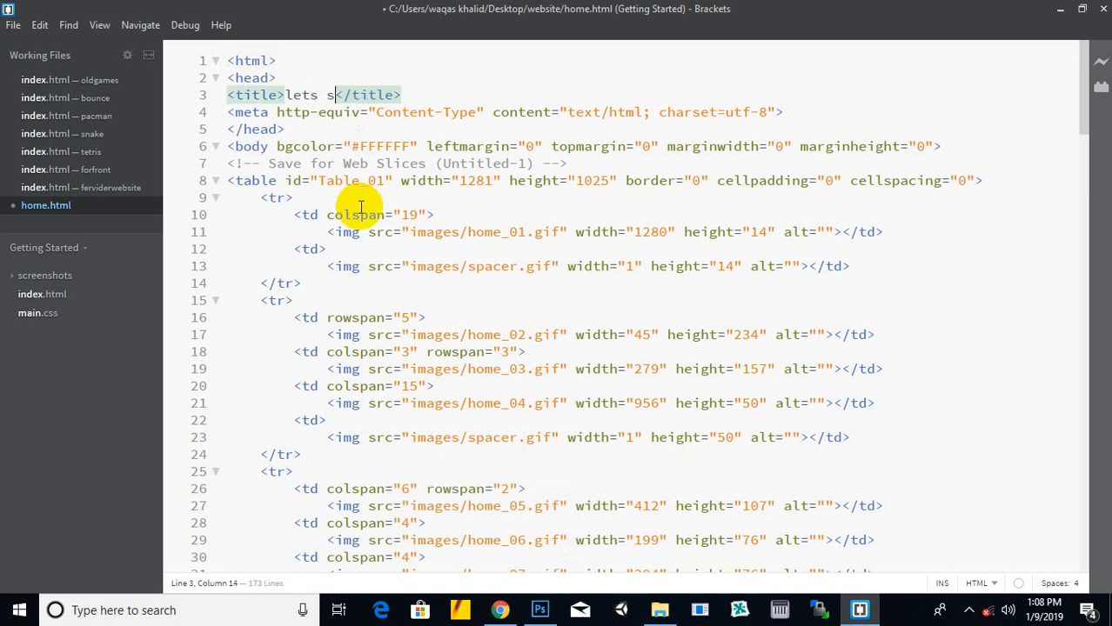
key(BackSpace)
text(learn)
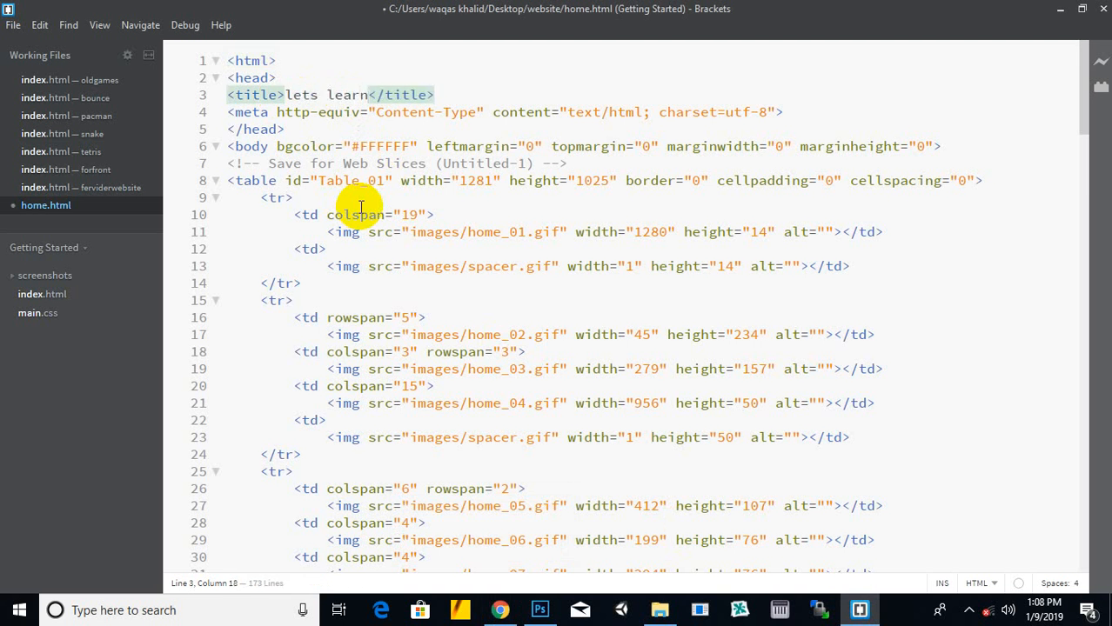
Step: Find the logo image home_03.gif using the image previews and start an anchor tag with an empty href before it
scroll(364, 197, down, 2)
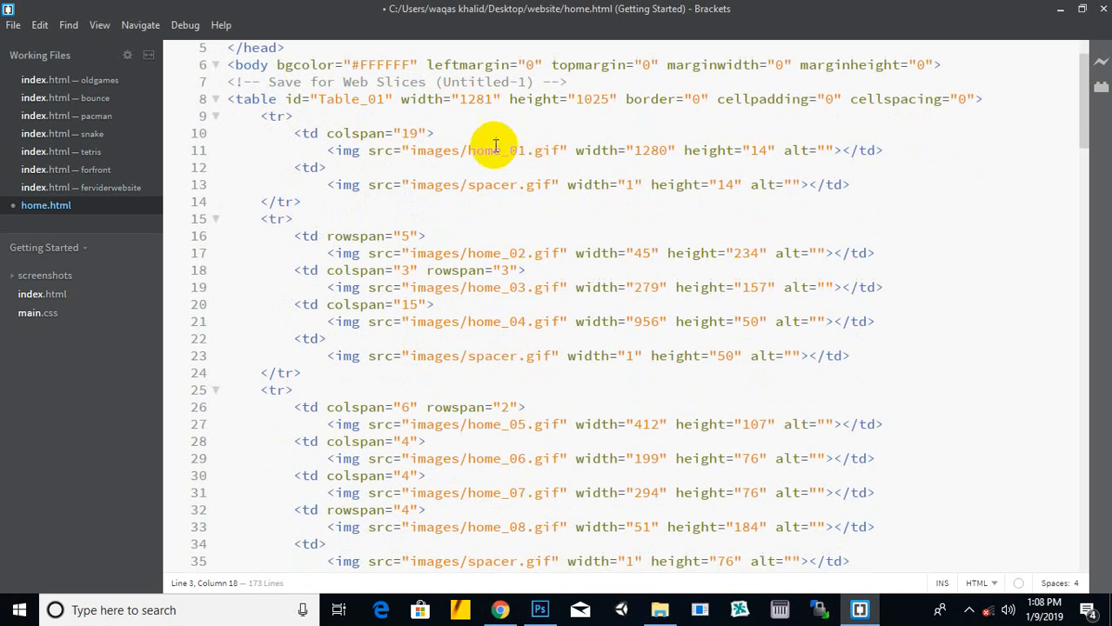
mouse_move(491, 150)
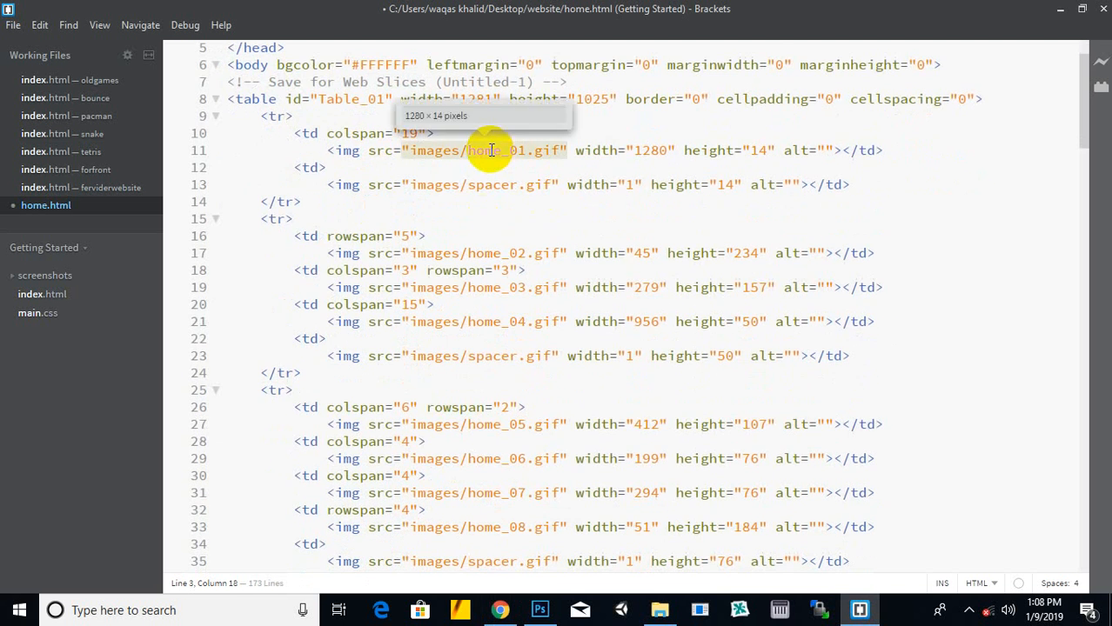
mouse_move(472, 184)
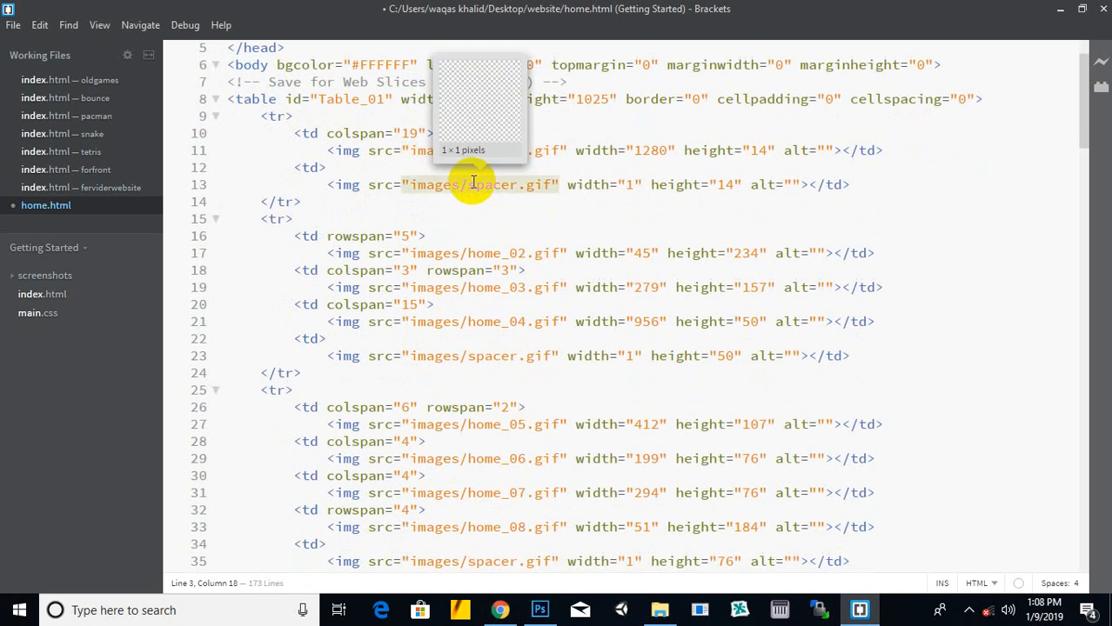
mouse_move(469, 252)
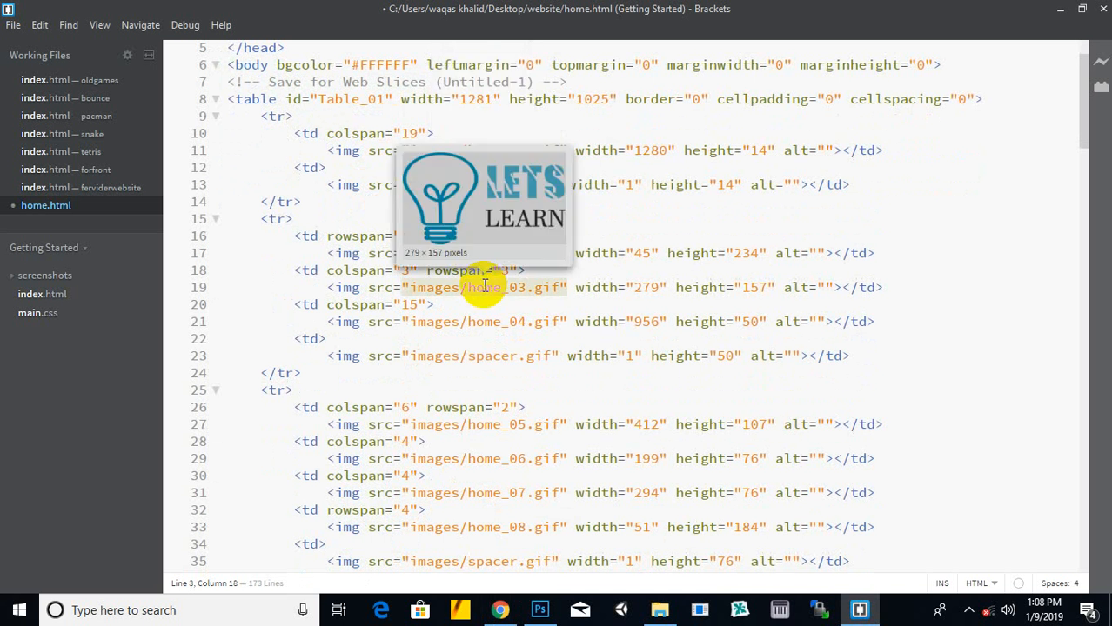
click(485, 287)
click(328, 287)
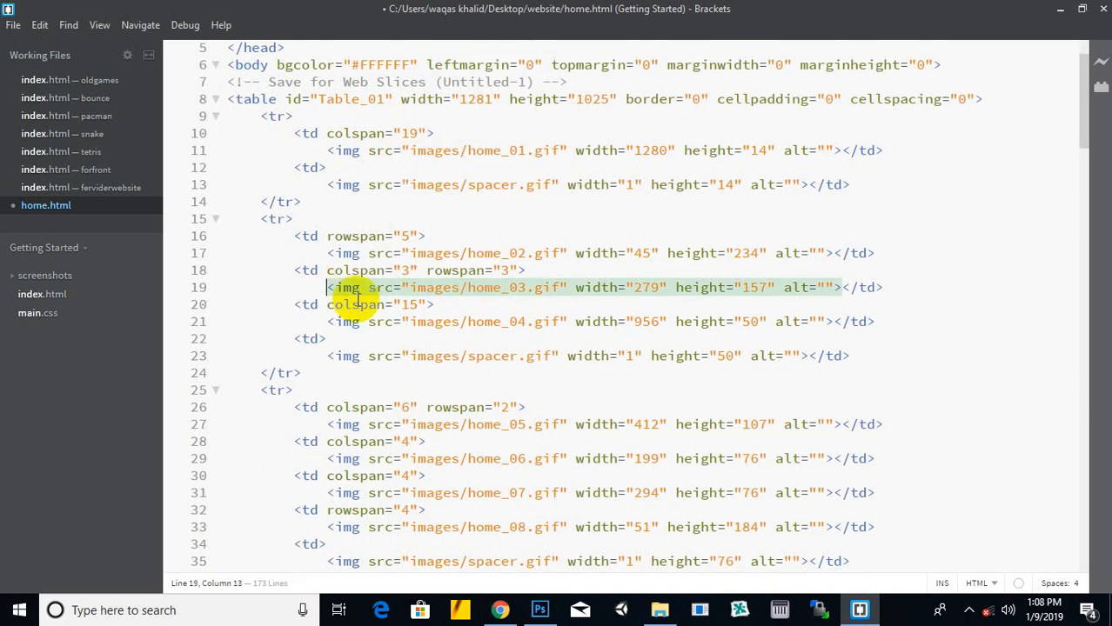
text(<a hre)
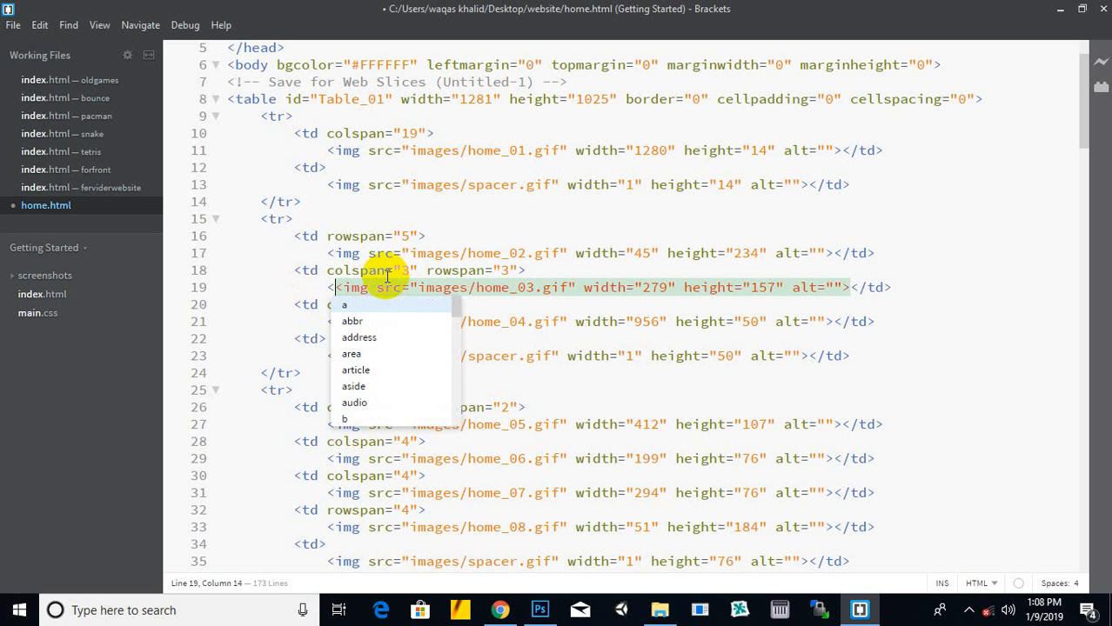
text(f)
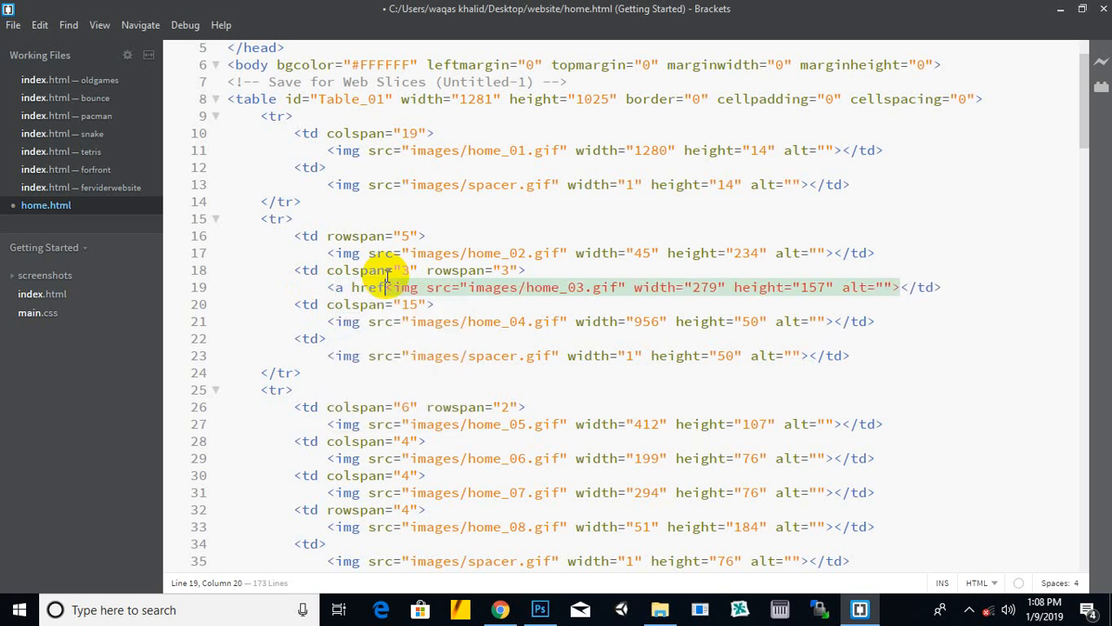
text(=)
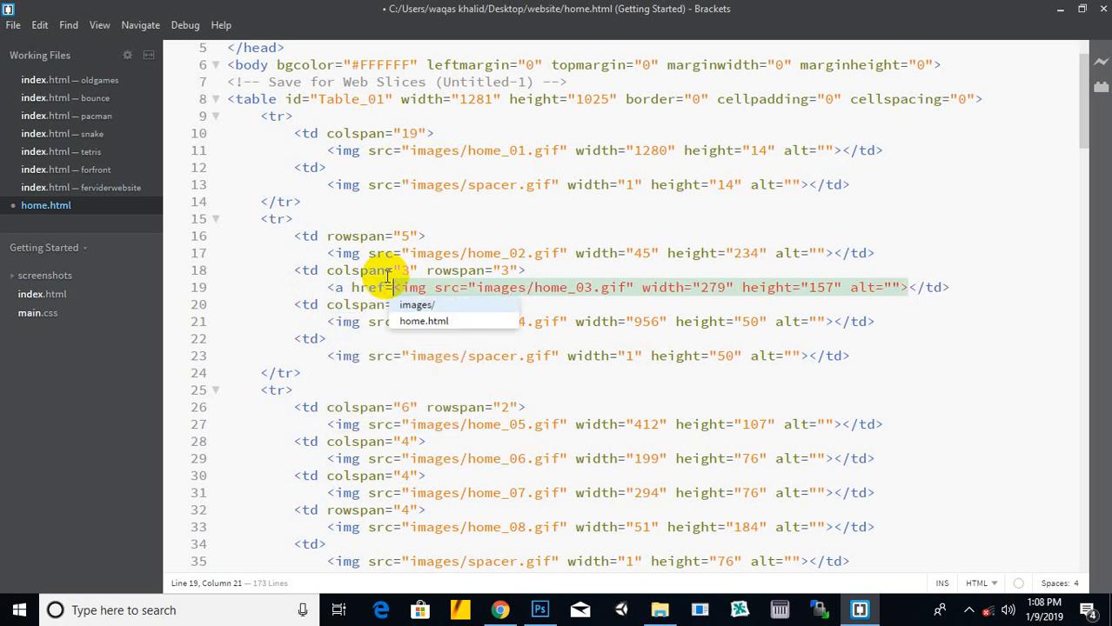
text("")
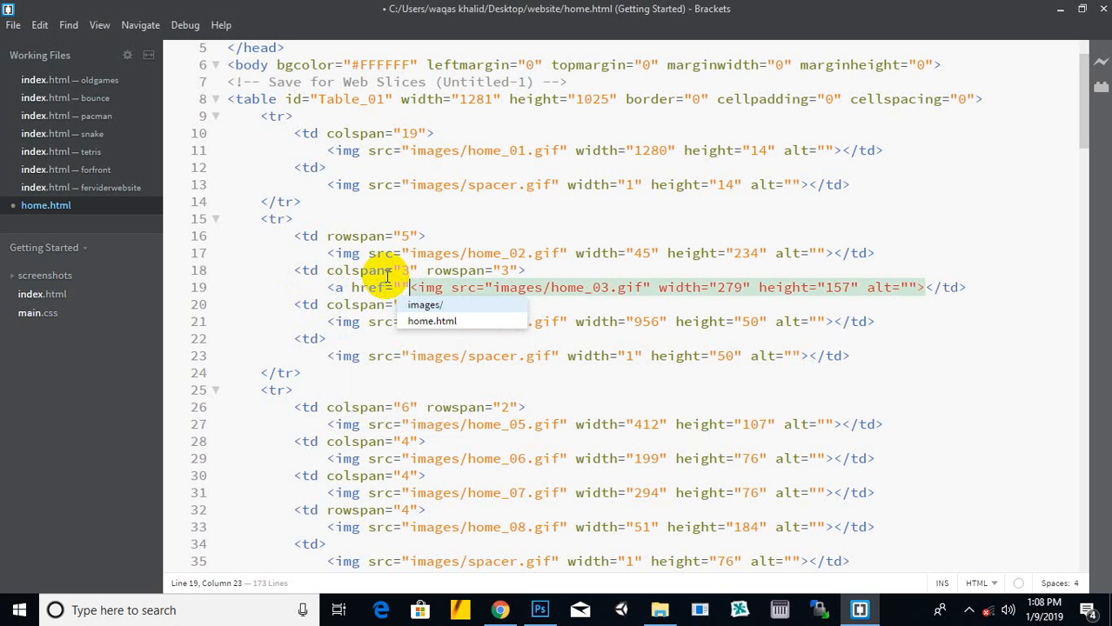
text(http)
text(s)
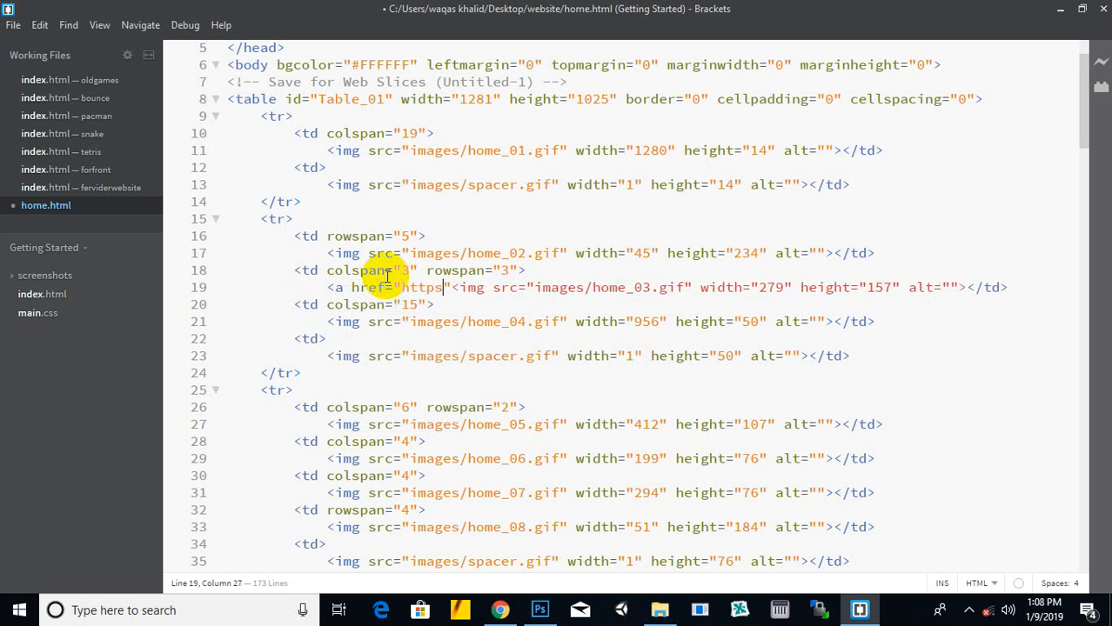
text(://)
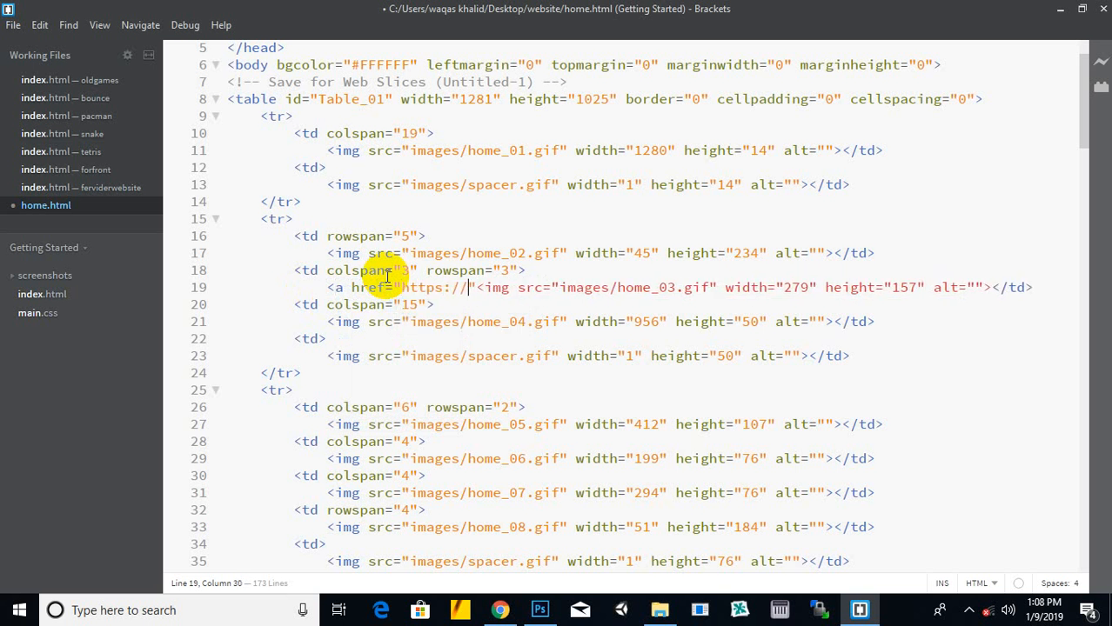
text(google.com)
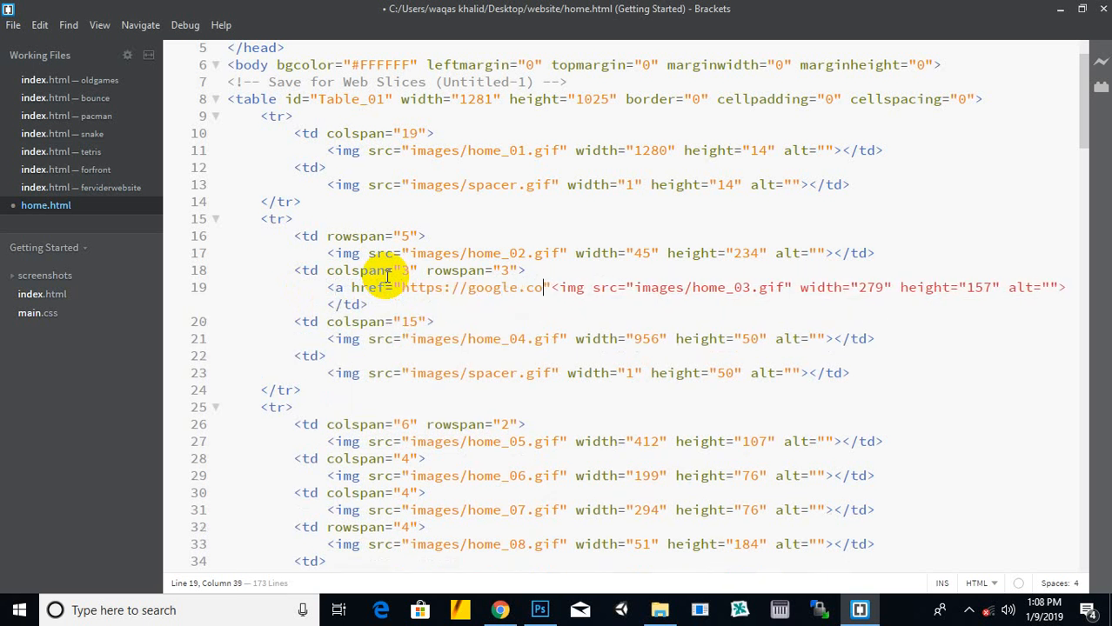
text(")
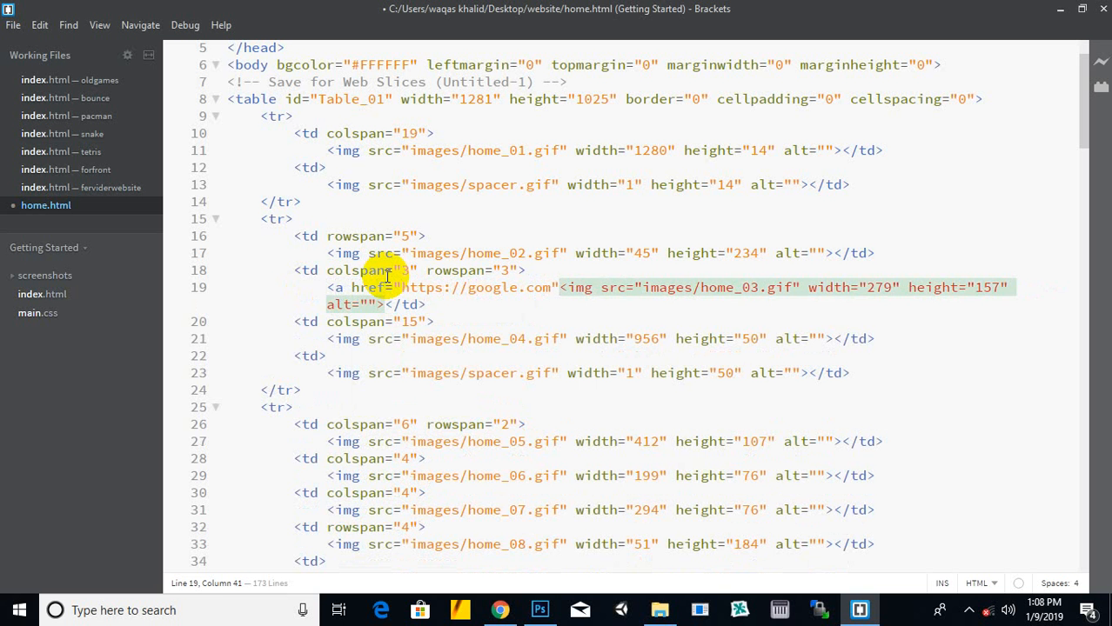
text(></a>)
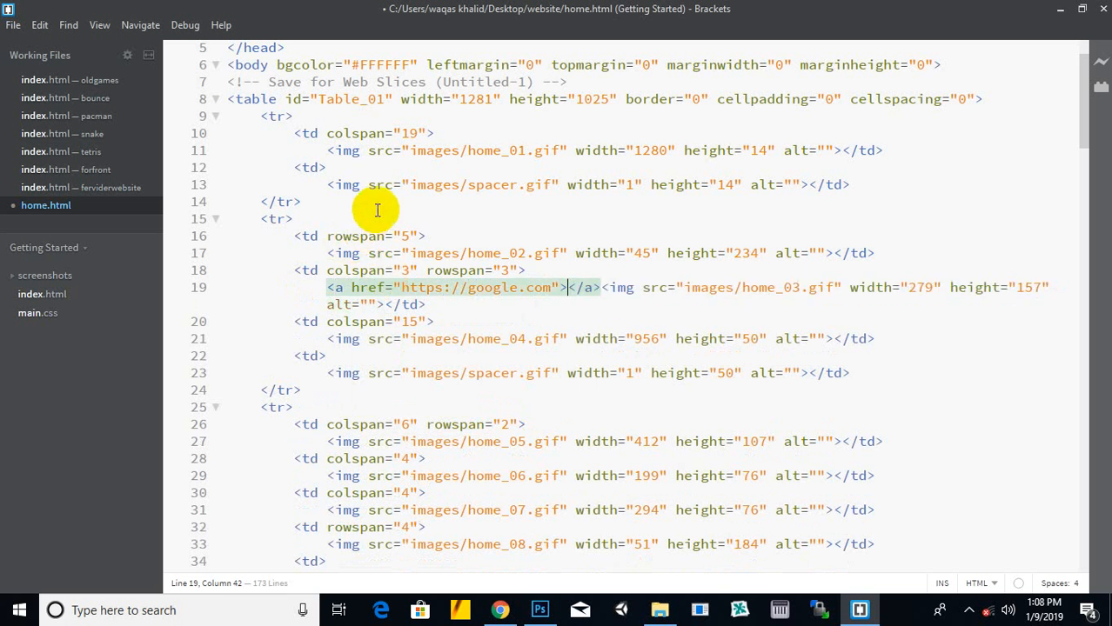
Step: Move the closing </a> tag behind the home_03.gif image so the link wraps the logo, and save home.html
drag(570, 287, 595, 287)
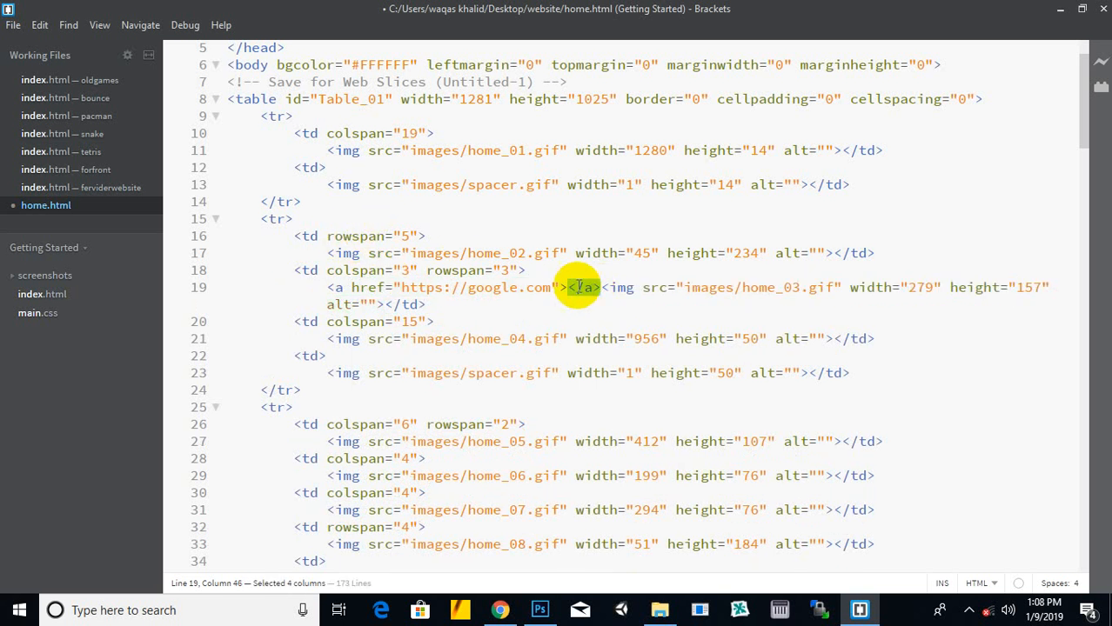
key(BackSpace)
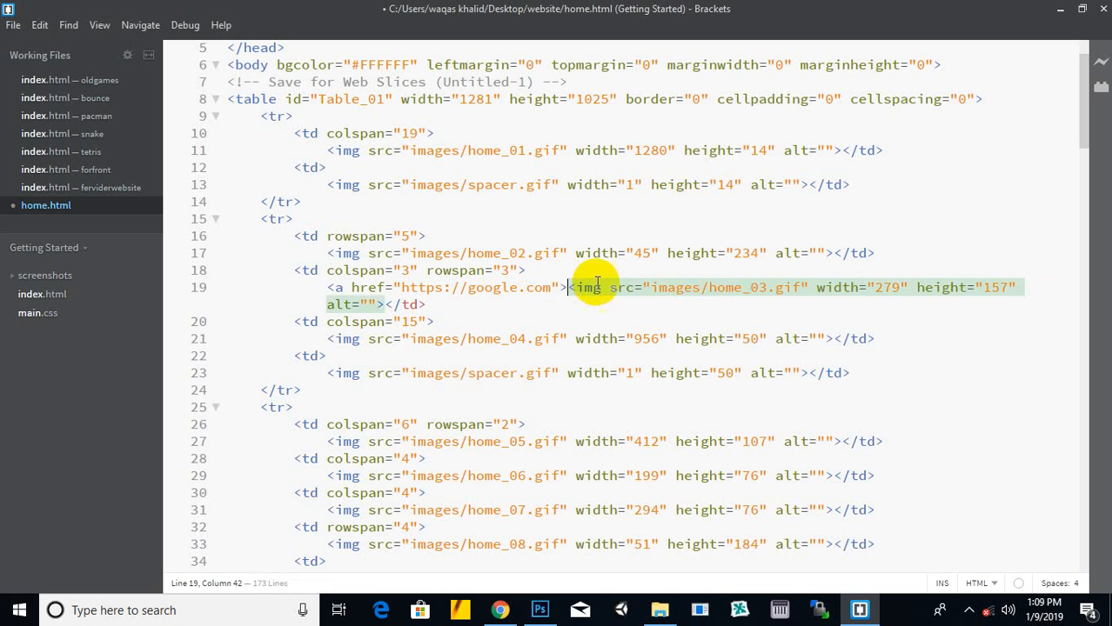
click(387, 305)
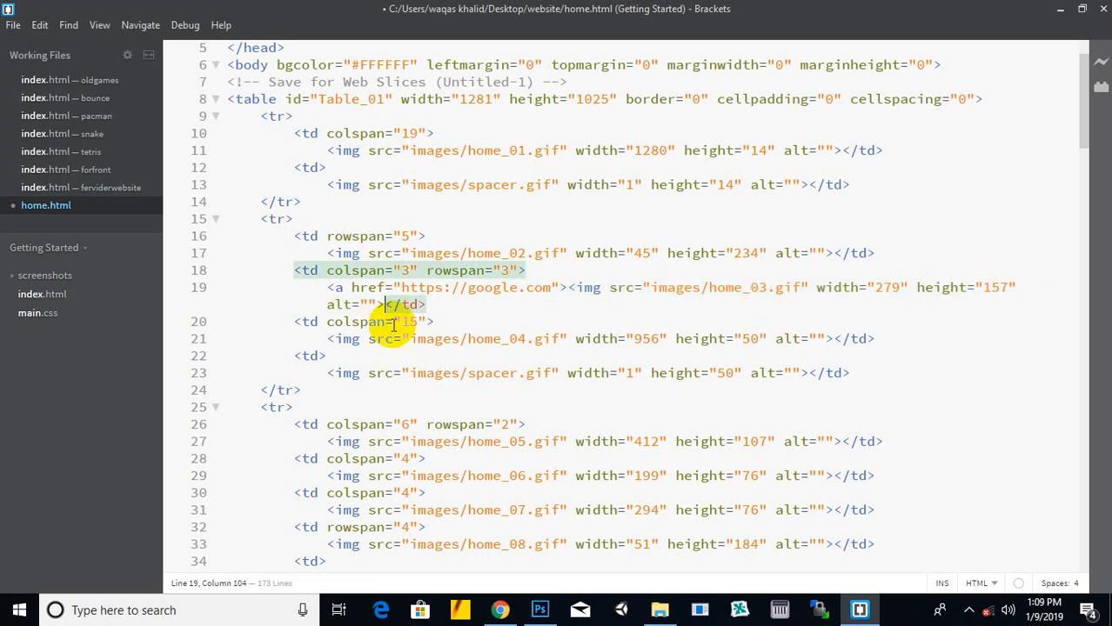
text(</a>)
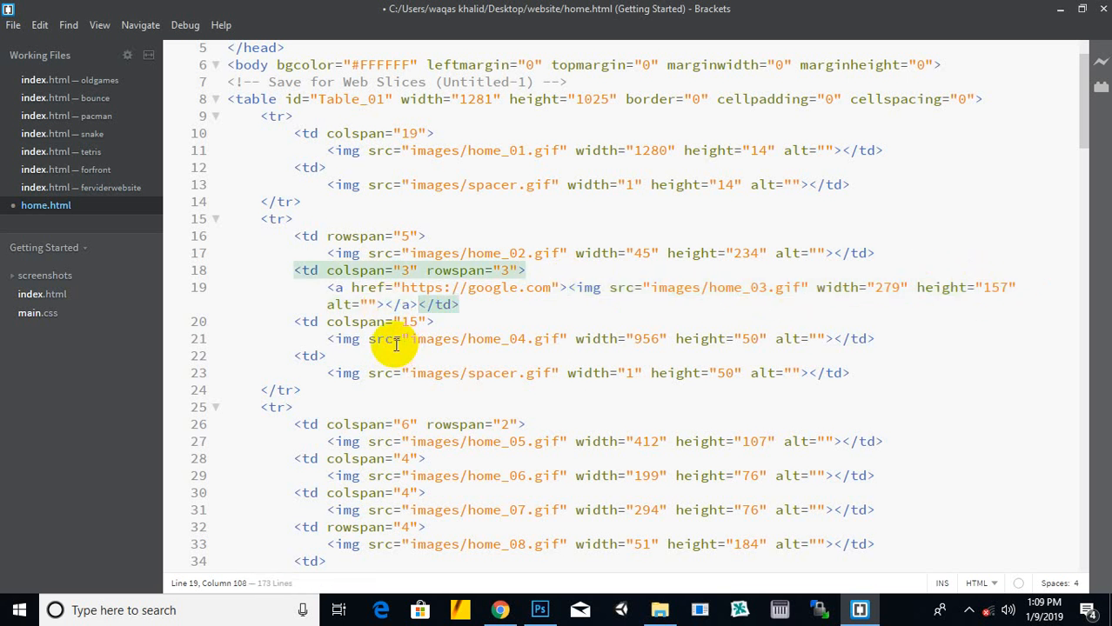
key(ctrl+s)
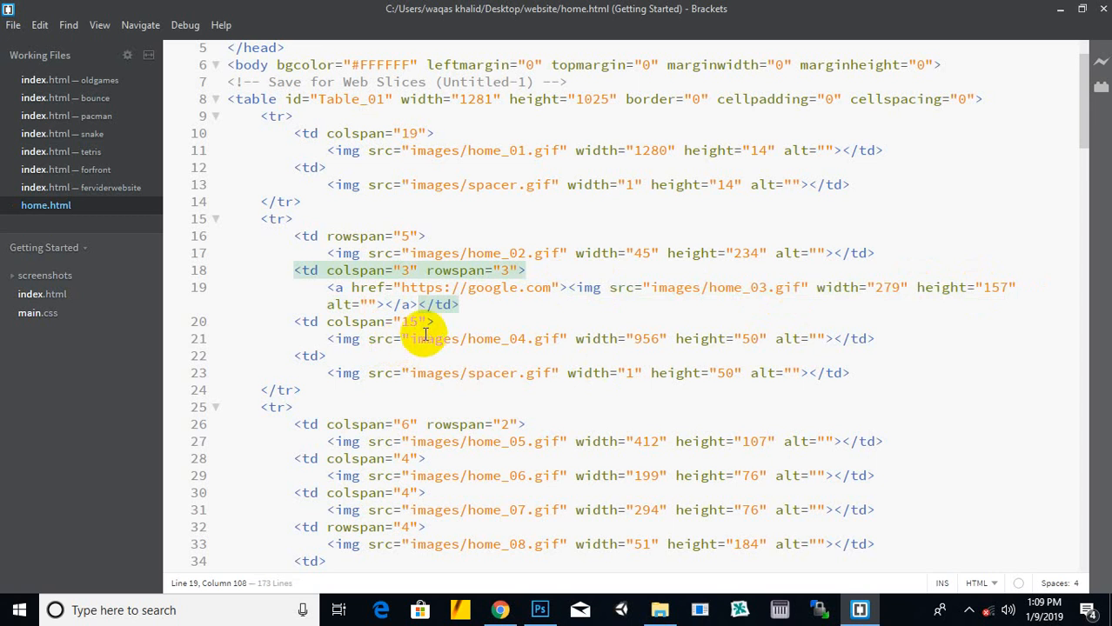
Step: Switch to Chrome, reload home.html, test the logo's link to google.com and go back to the page
click(502, 608)
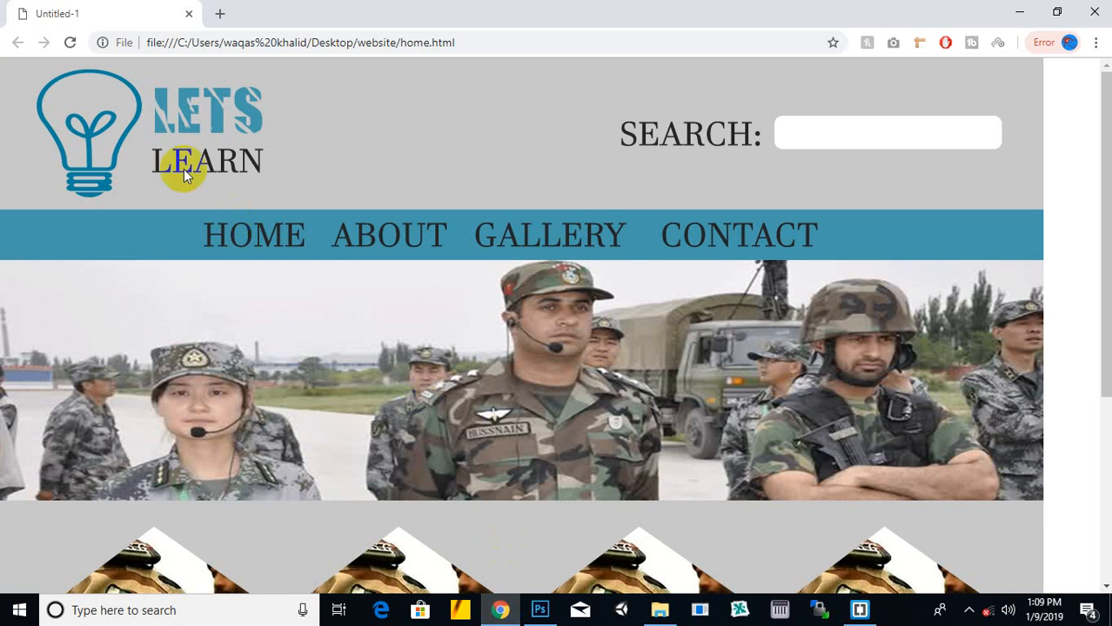
click(71, 44)
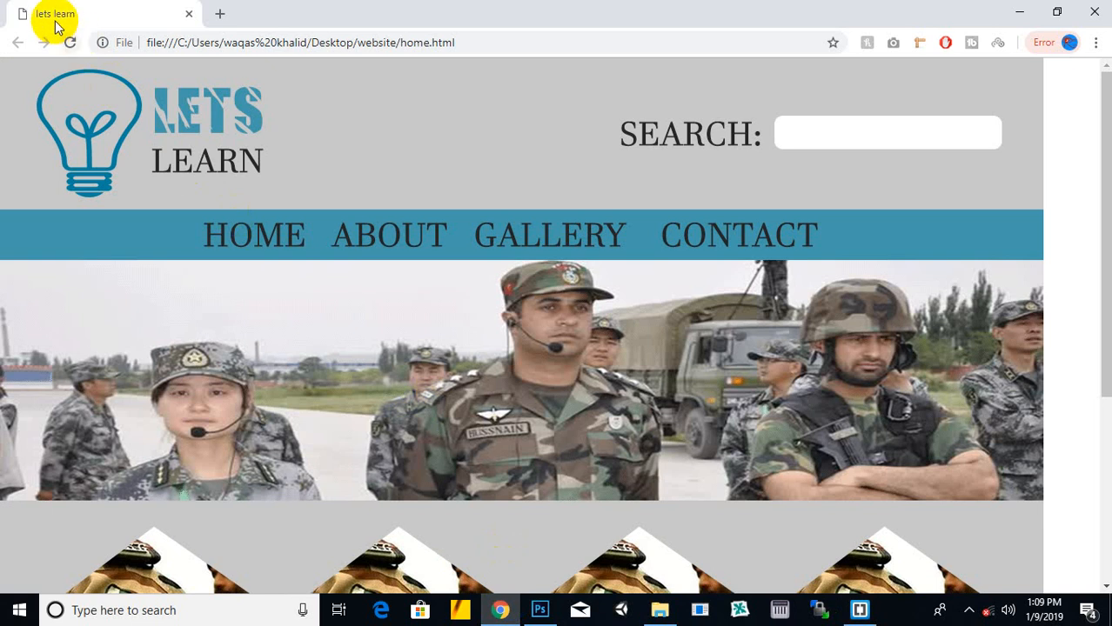
click(180, 127)
click(228, 43)
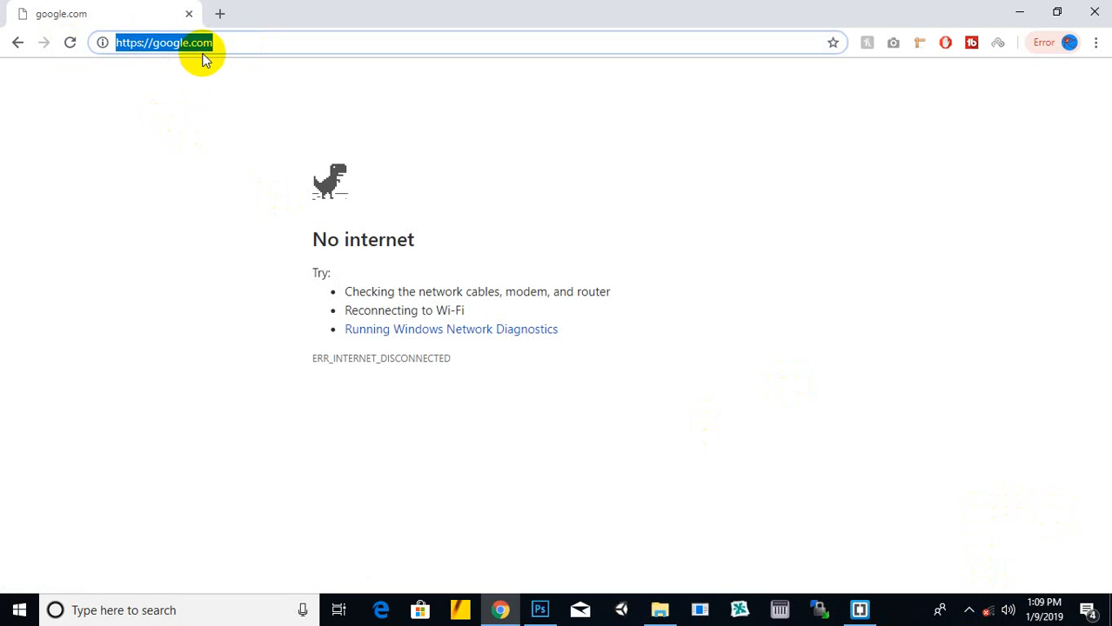
click(18, 42)
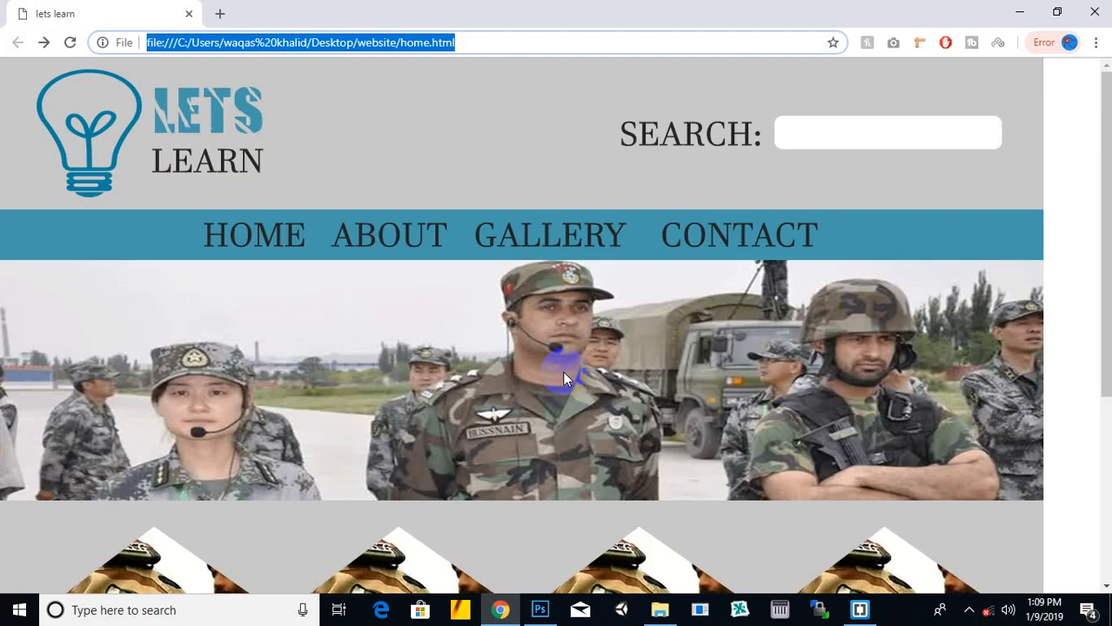
Step: Look over the navigation bar, banner and photo pentagons of the reloaded page
click(272, 238)
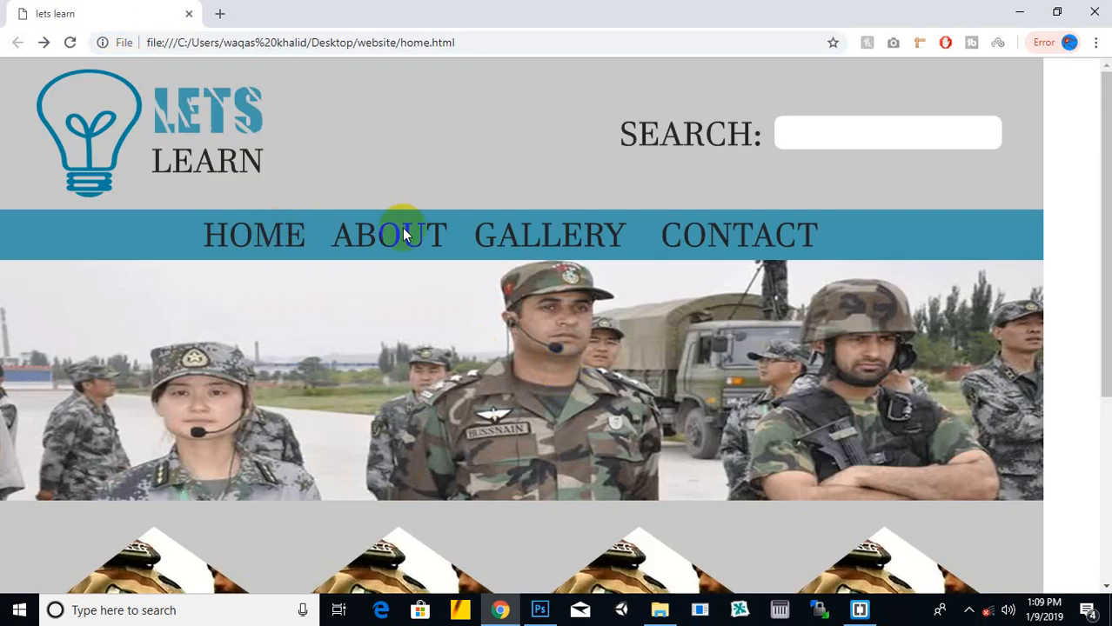
scroll(640, 299, down, 4)
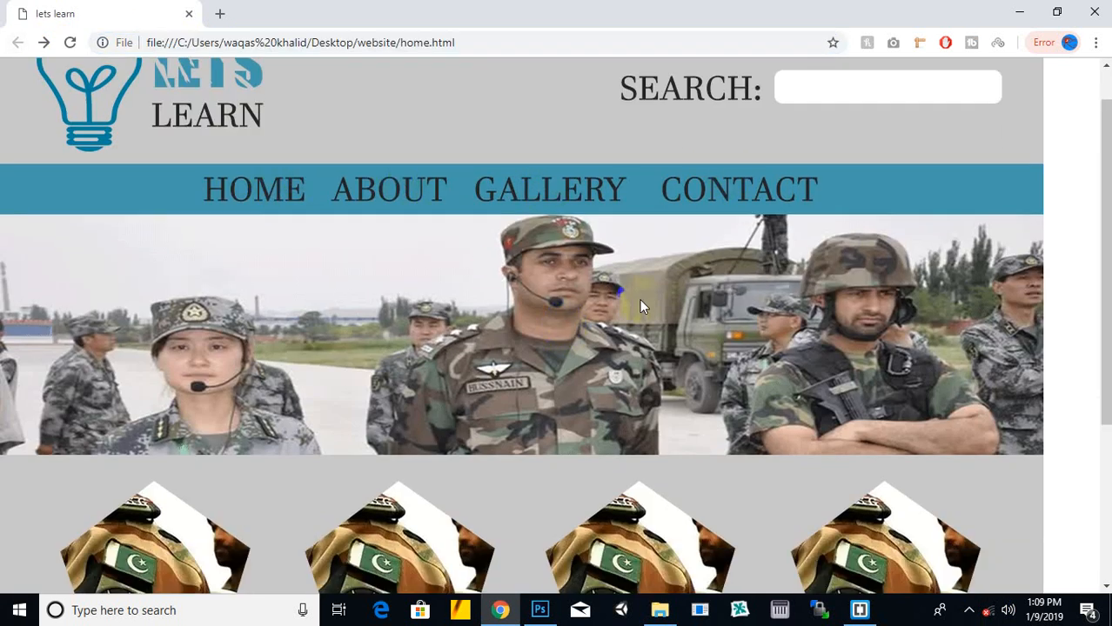
scroll(745, 414, up, 4)
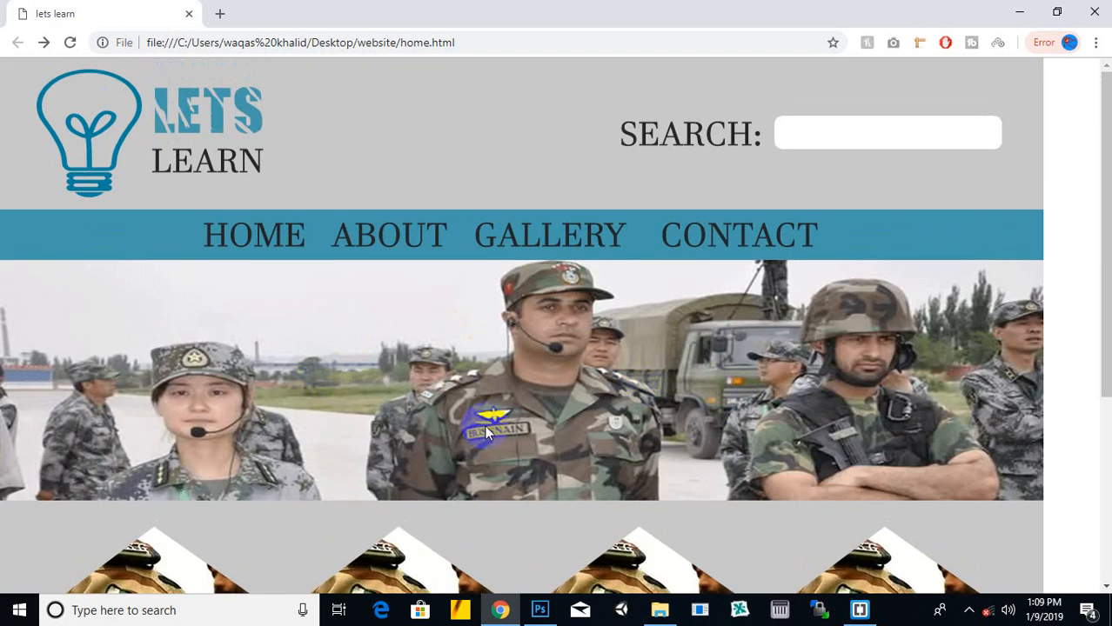
Step: Close Chrome, Brackets and the "website" folder window to return to the desktop
click(1088, 12)
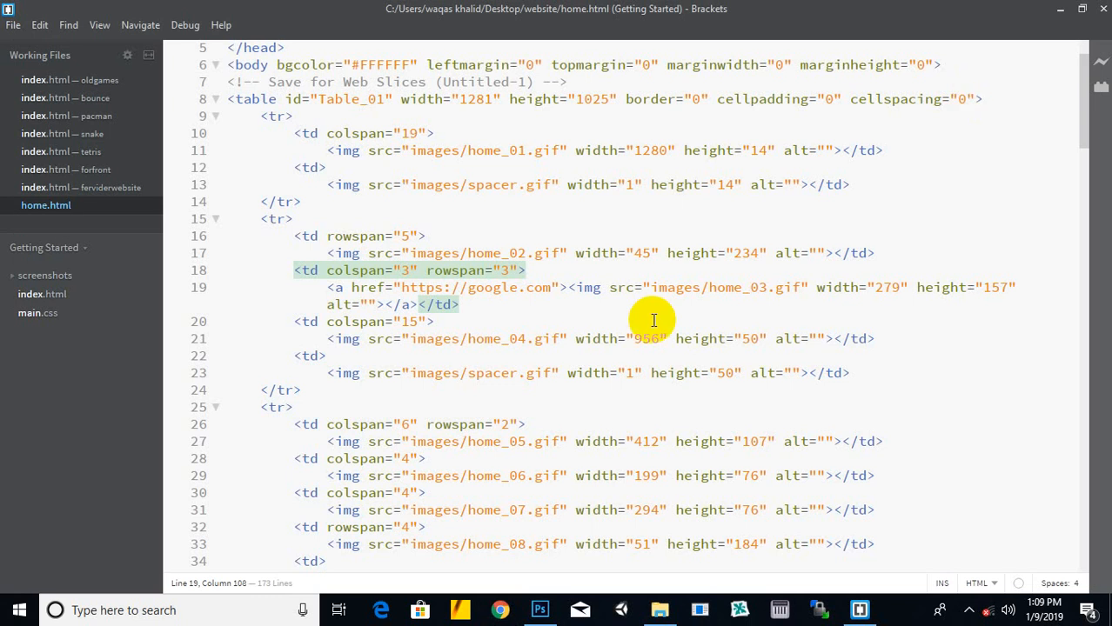
click(1096, 8)
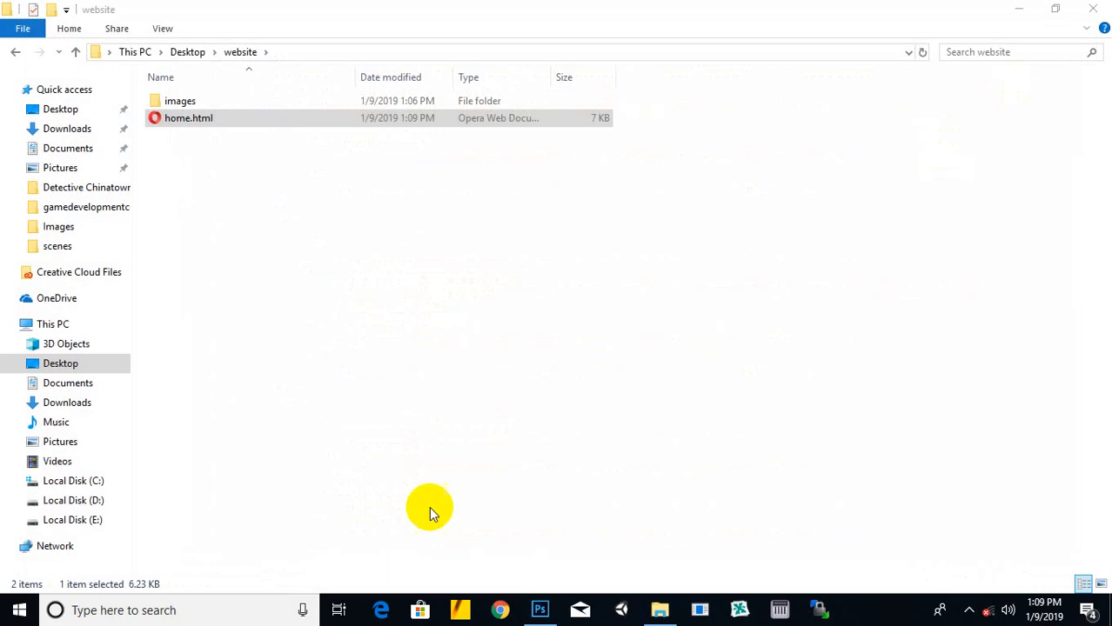
click(1092, 8)
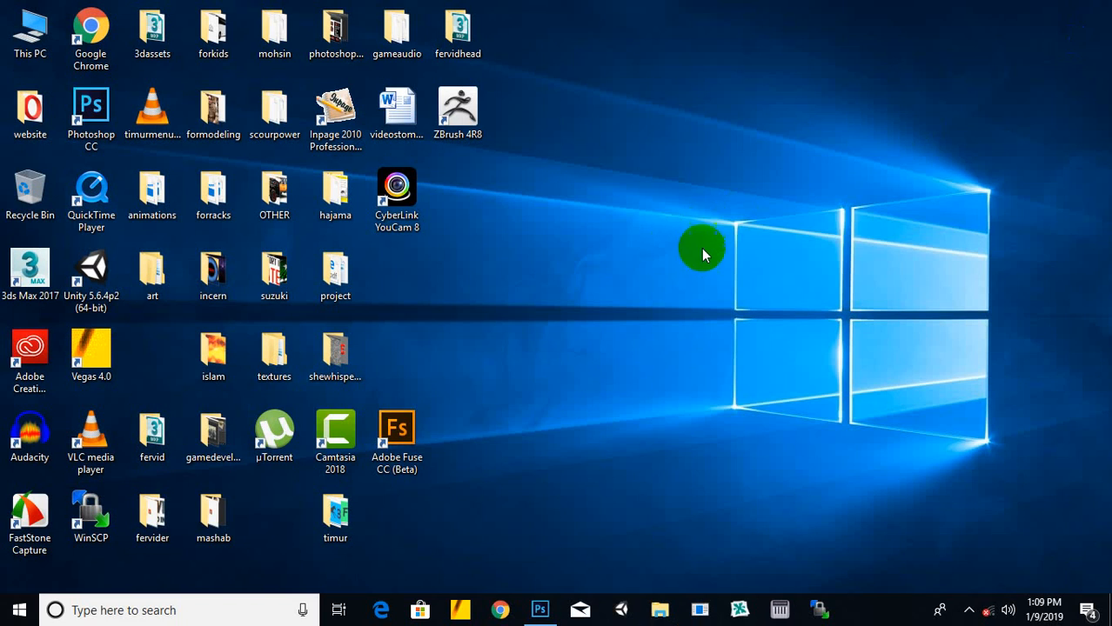